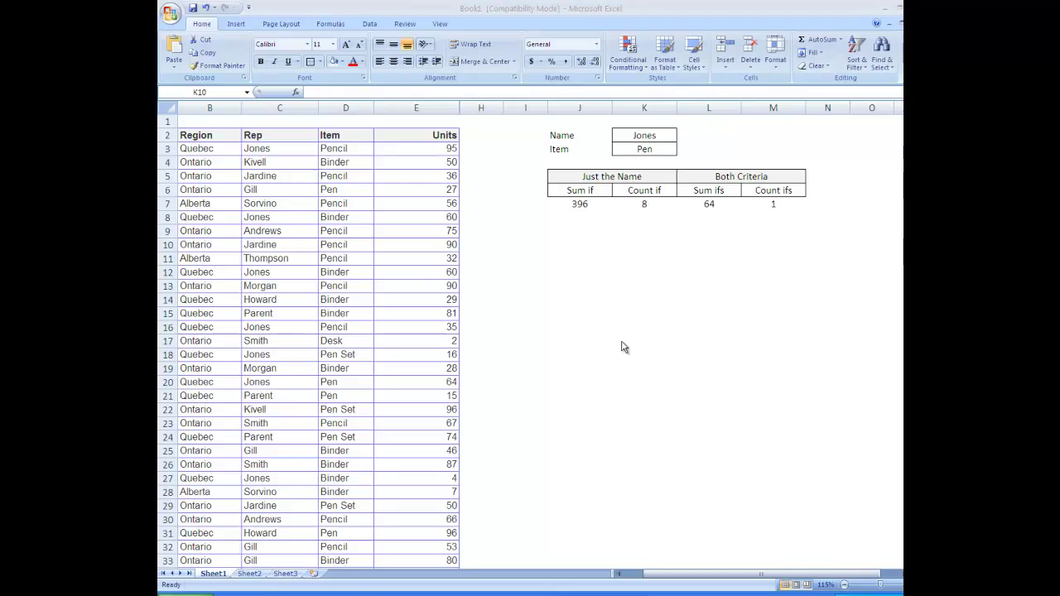
Replace the Name criterion in K2 with a different sales rep's surname from the Rep column
scroll(593, 261, "left", 1)
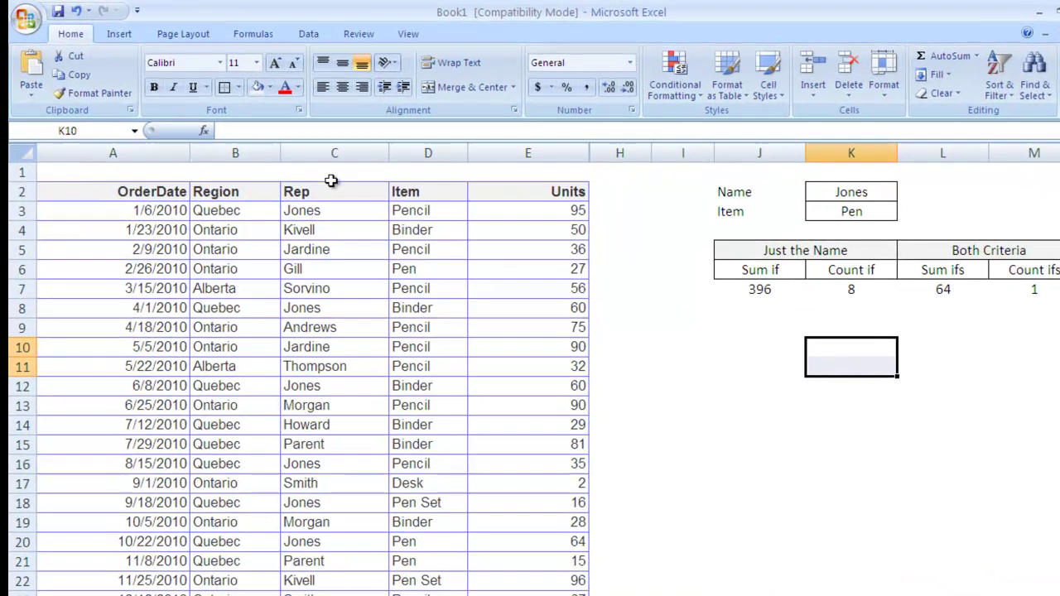
left_click(253, 135)
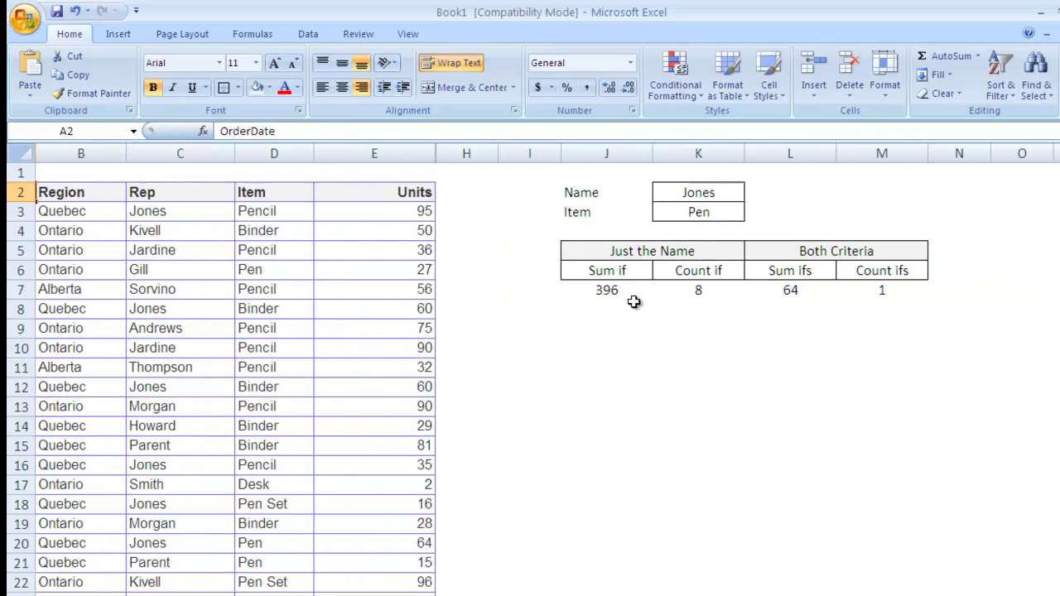
left_click(591, 304)
mouse_move(712, 193)
left_mouse_down()
mouse_move(705, 207)
mouse_move(705, 194)
left_mouse_up()
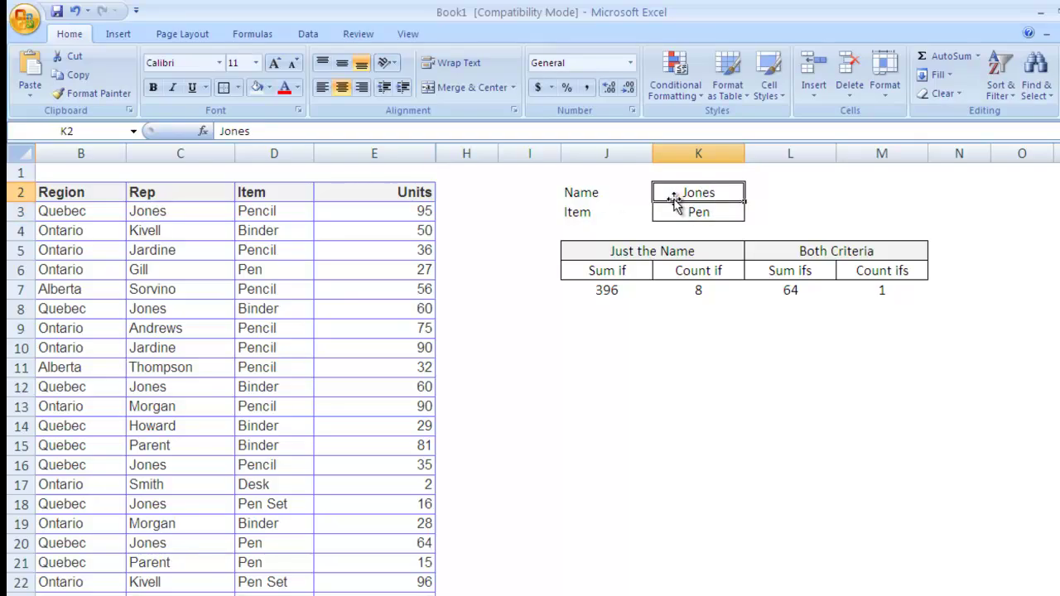
type("Gill")
key("Return")
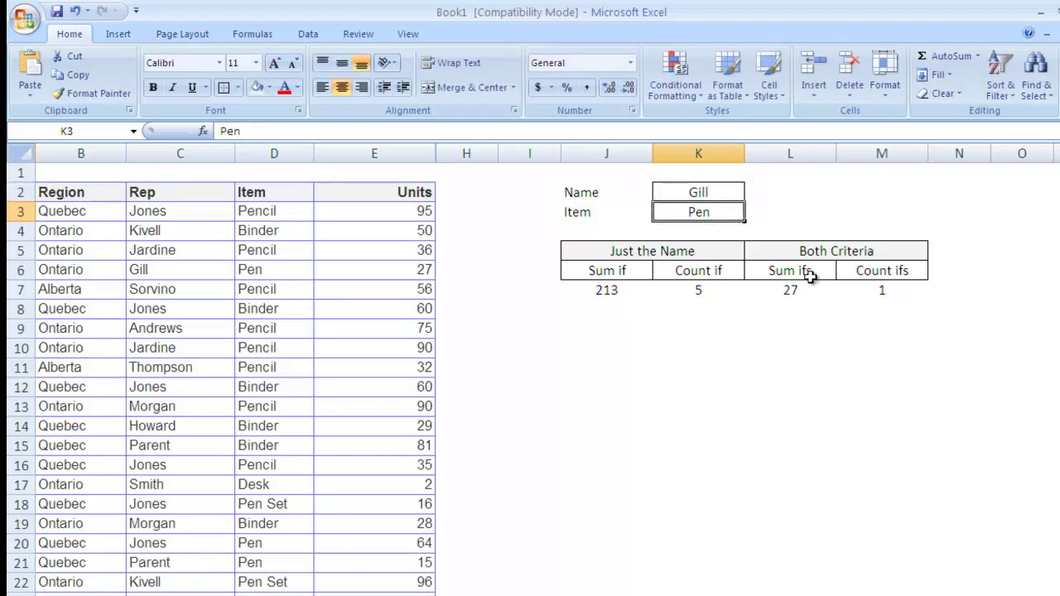
Set the Item criterion in K3 to Pencil
left_click(585, 212)
left_click(687, 213)
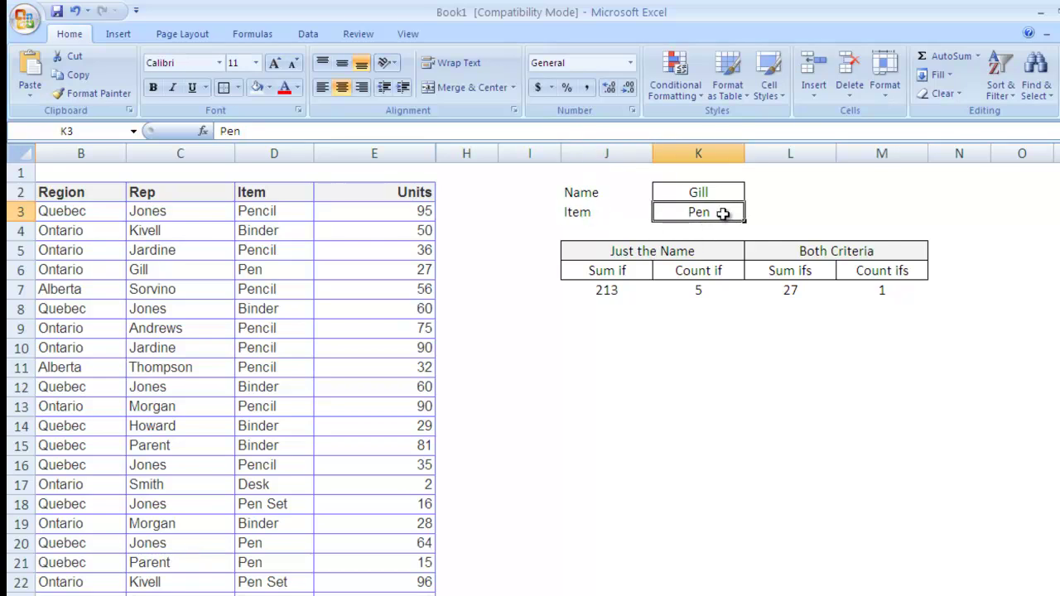
type("P")
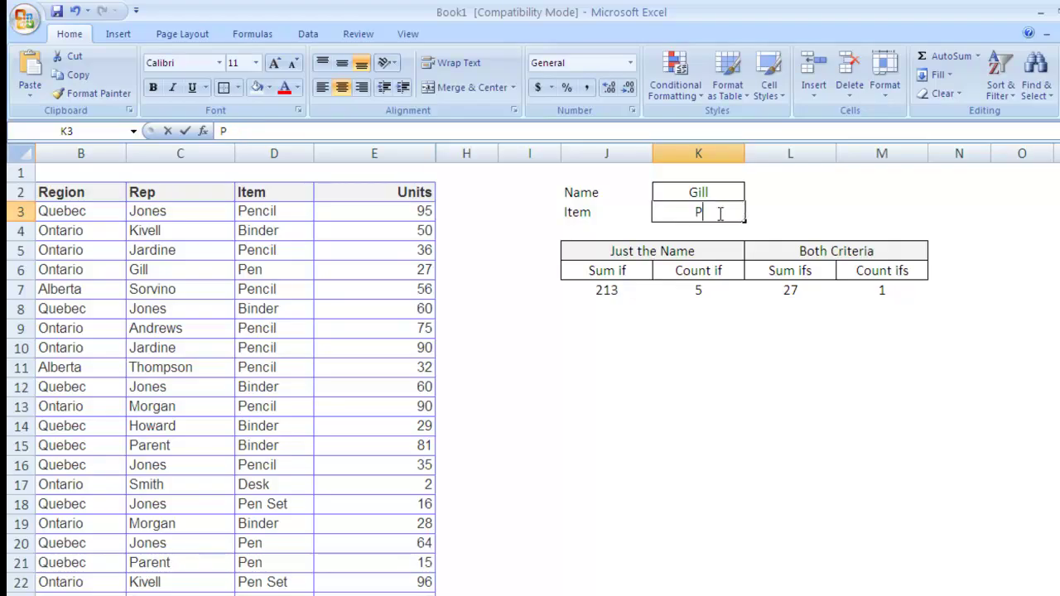
type("encil")
key("Return")
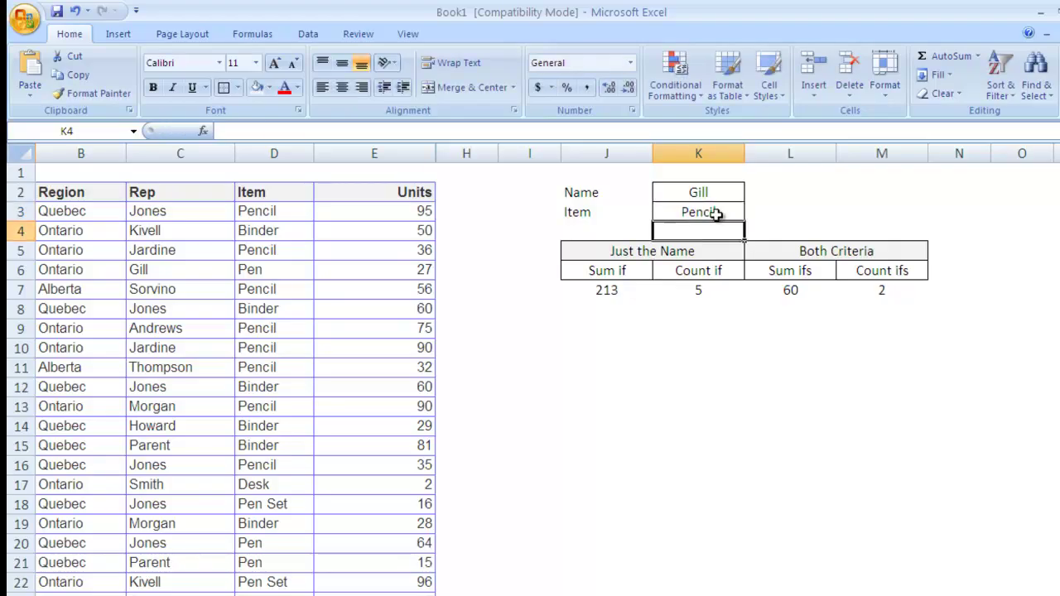
Clear the Sum if, Count if, Sum ifs and Count ifs formulas in J7:M7
left_click_drag(782, 289, 893, 285)
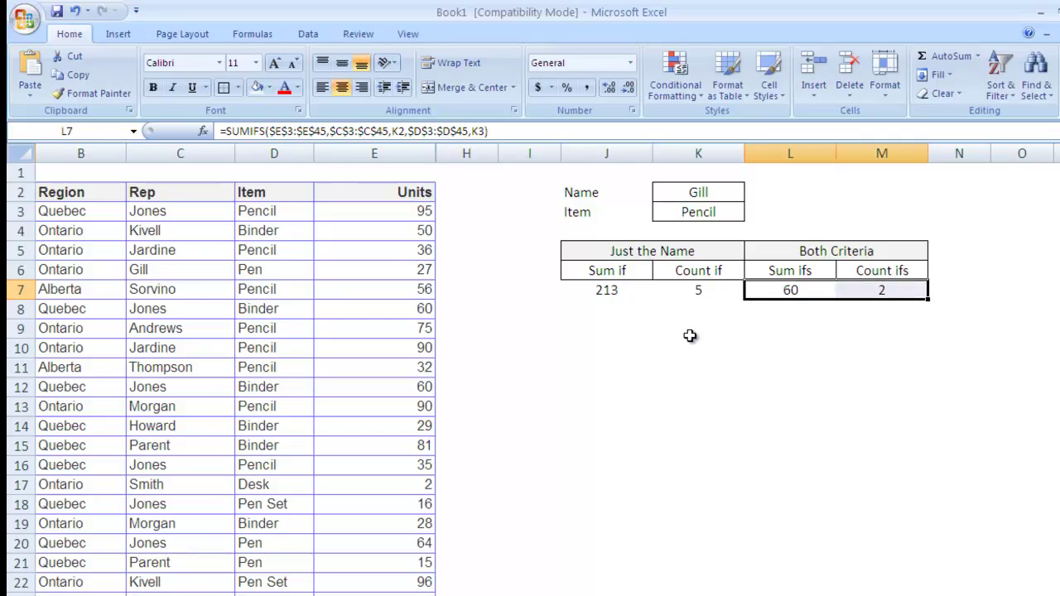
mouse_move(612, 292)
left_mouse_down()
mouse_move(857, 273)
mouse_move(855, 289)
mouse_move(608, 290)
left_mouse_up()
key("Delete")
Begin a SUMIF formula in J7 with the Rep column cells $C$3:$C$45 as the absolute range argument
left_click(606, 290)
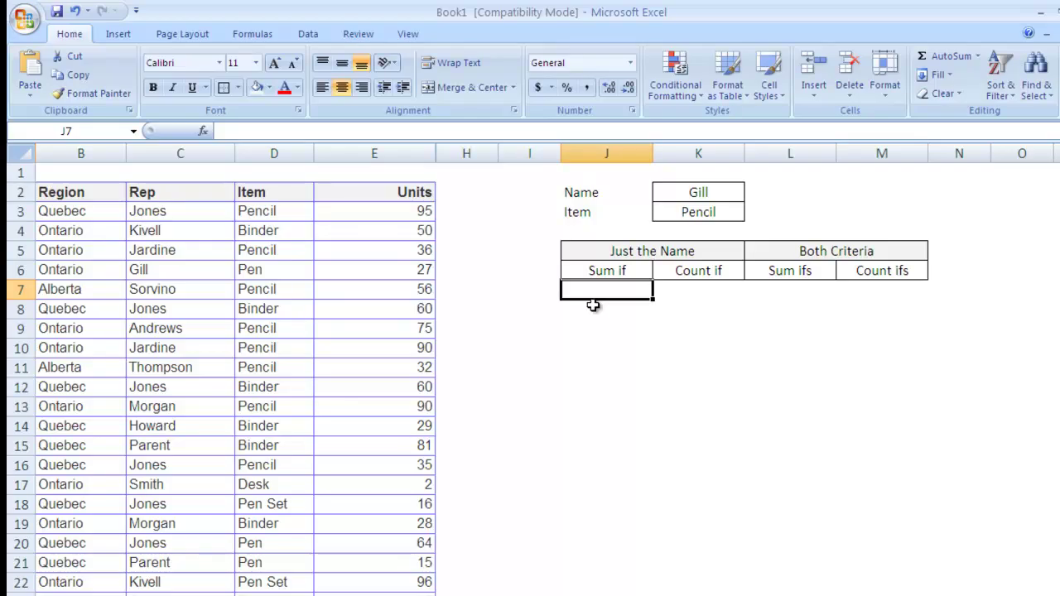
type("=s")
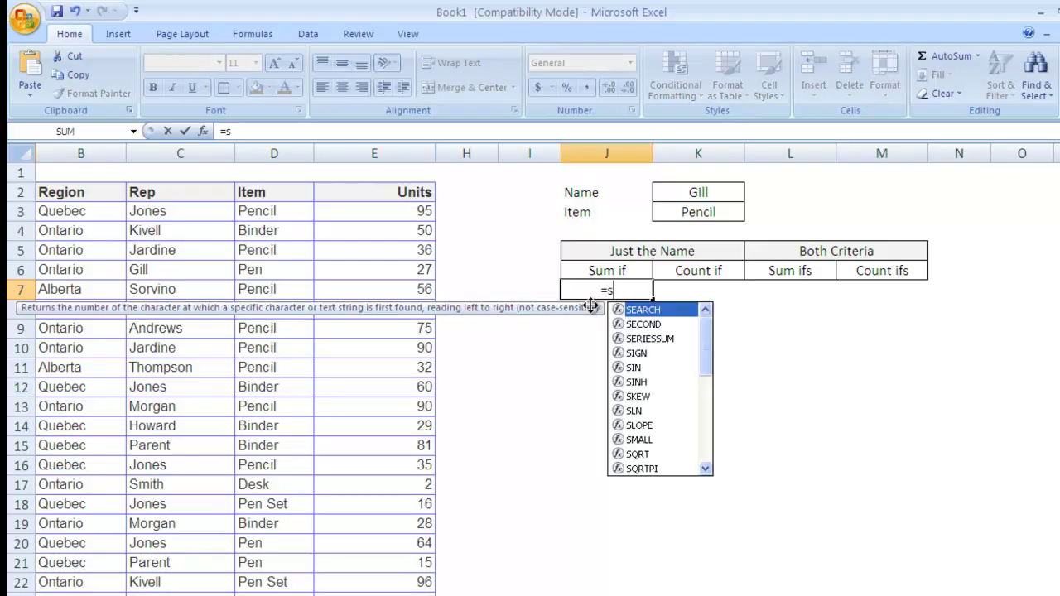
type("umif")
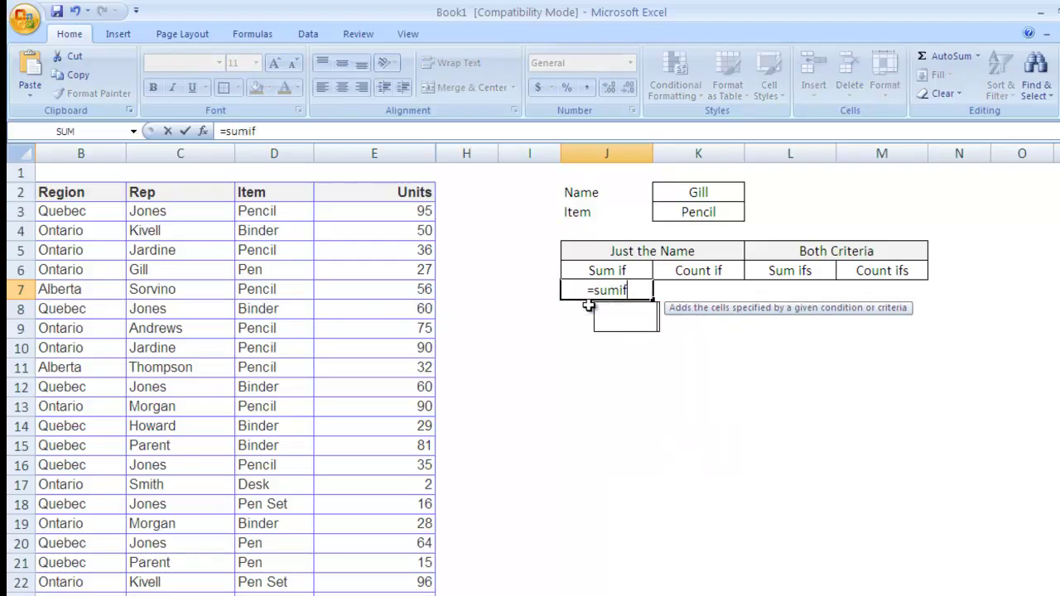
key("Tab")
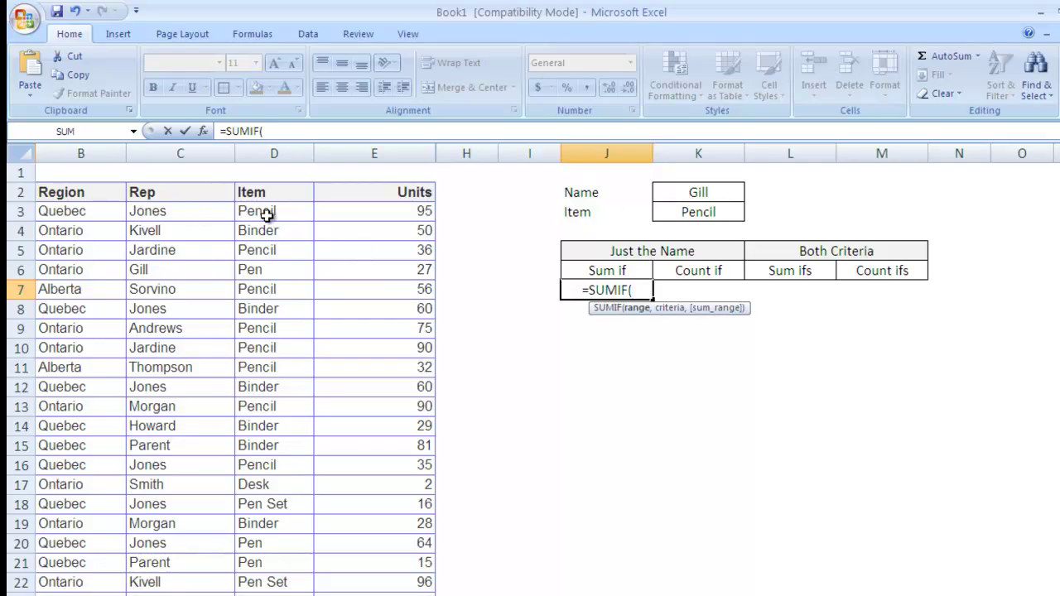
left_click(172, 213)
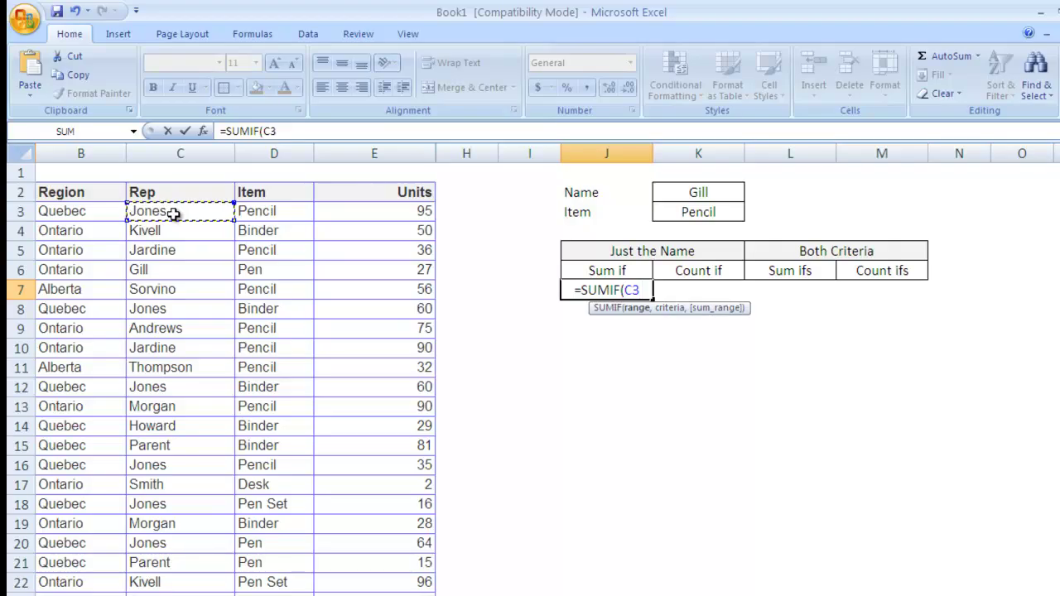
key("ctrl+shift+Down")
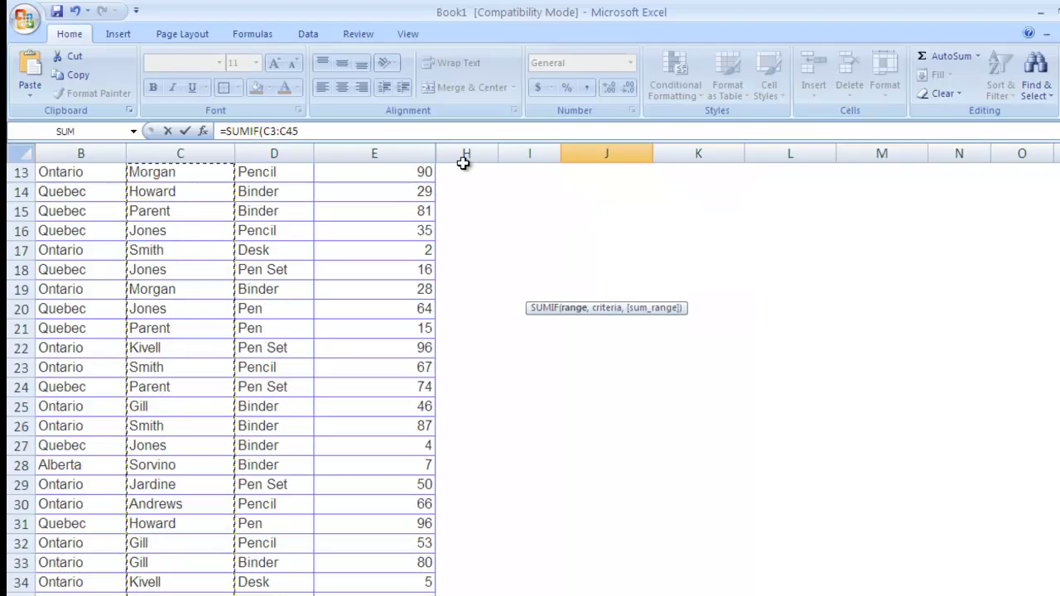
key("F4")
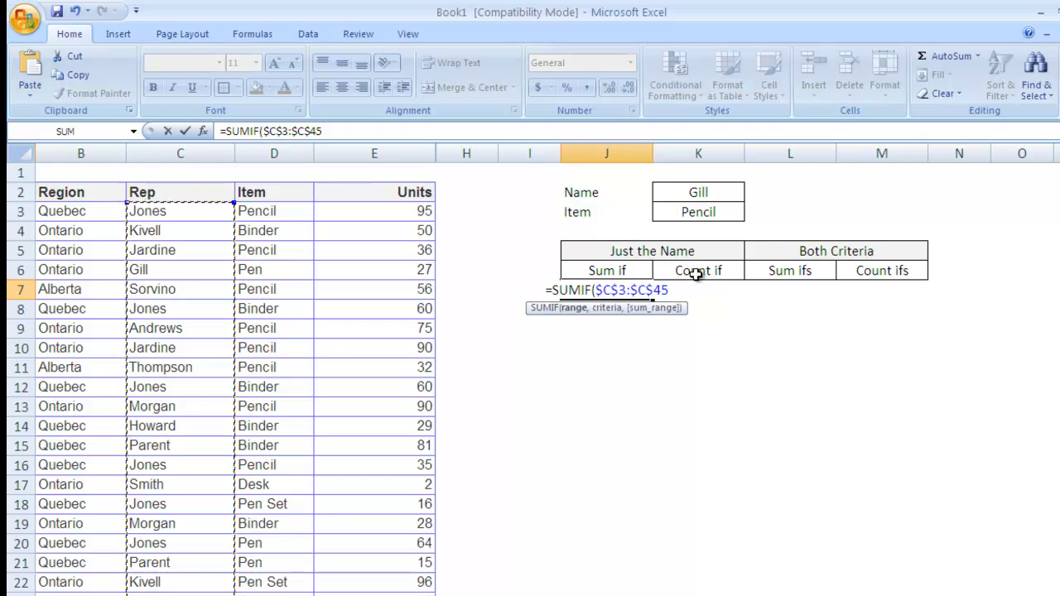
type(",")
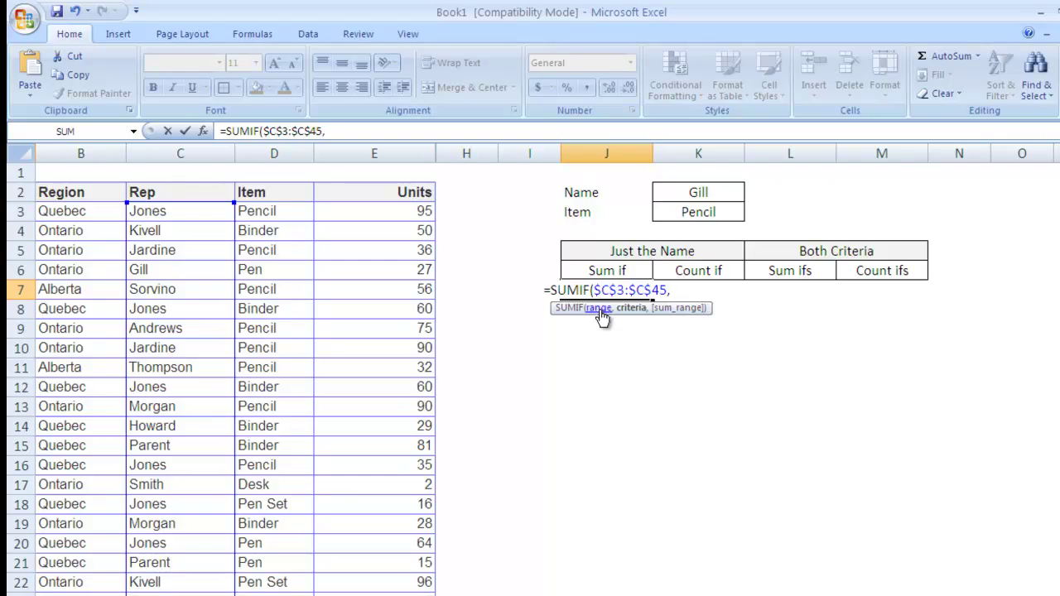
key("BackSpace")
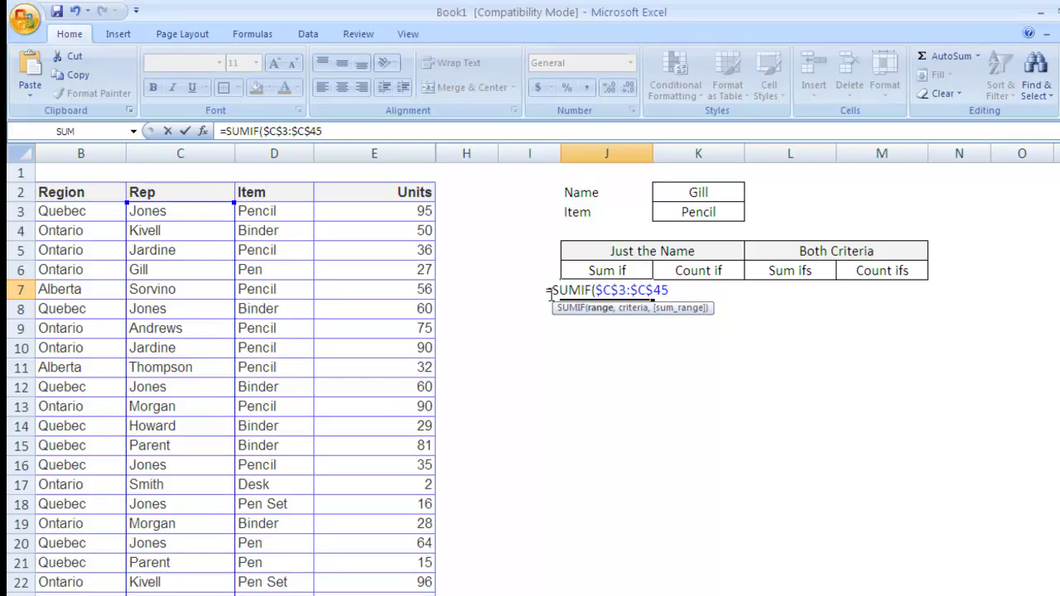
type(",")
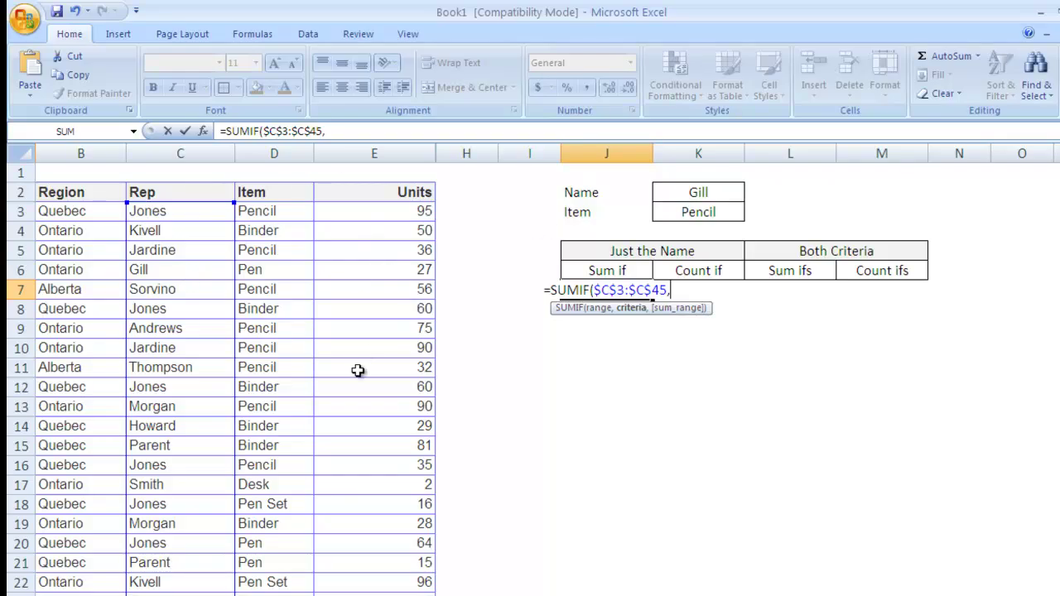
Complete the SUMIF formula with K2 as the criteria and the Units cells $E$3:$E$45 as the absolute sum range
left_click(697, 192)
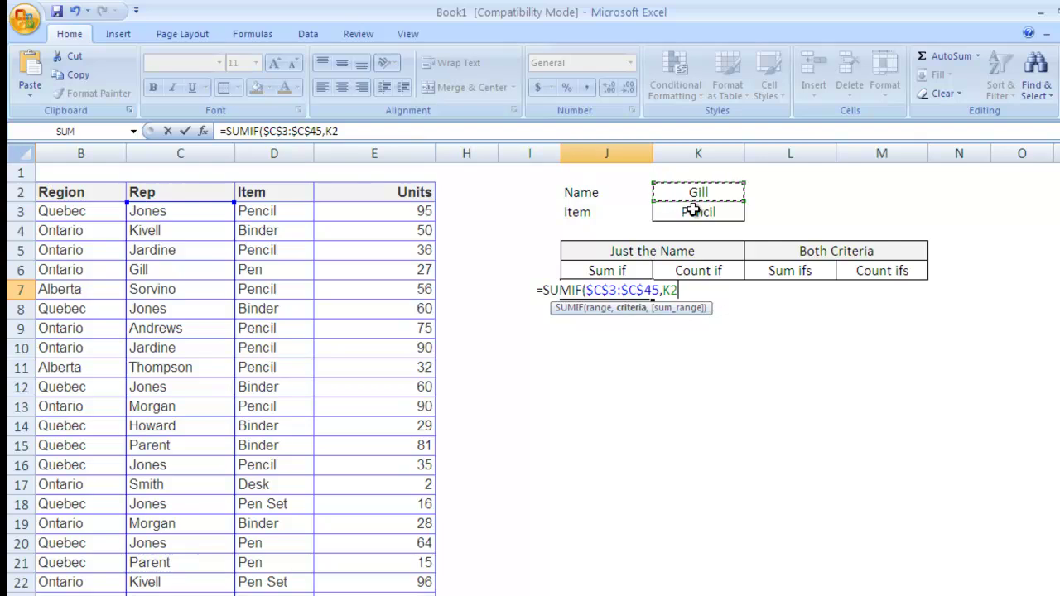
type(",")
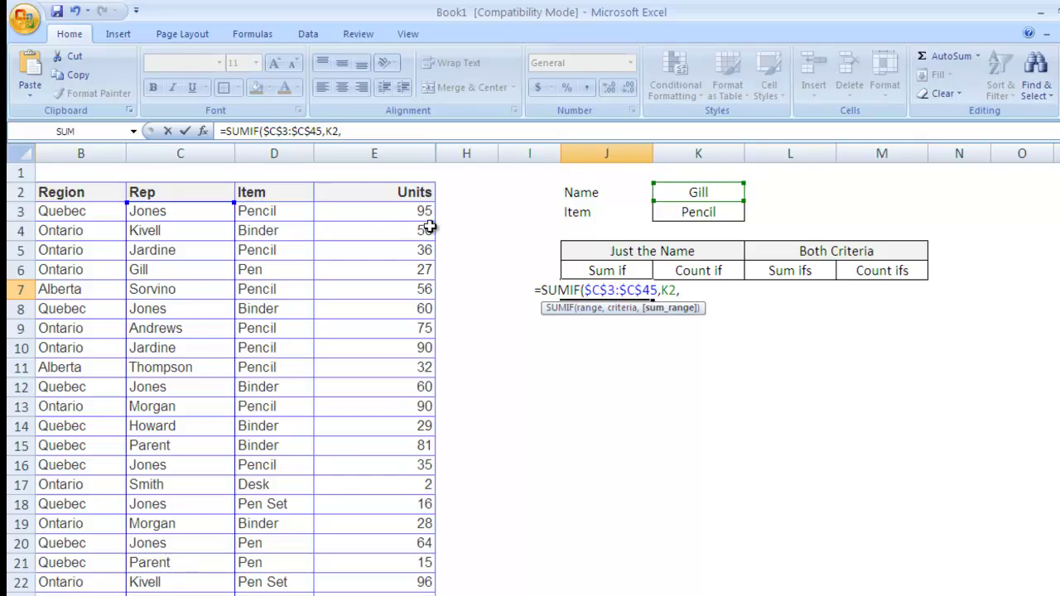
left_click(393, 211)
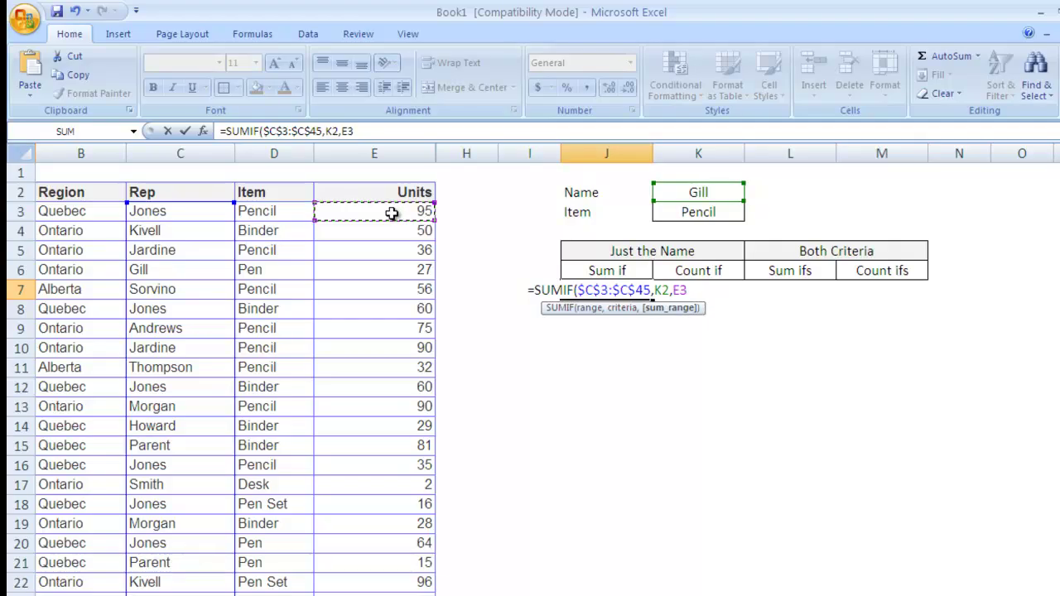
key("ctrl+shift+Down")
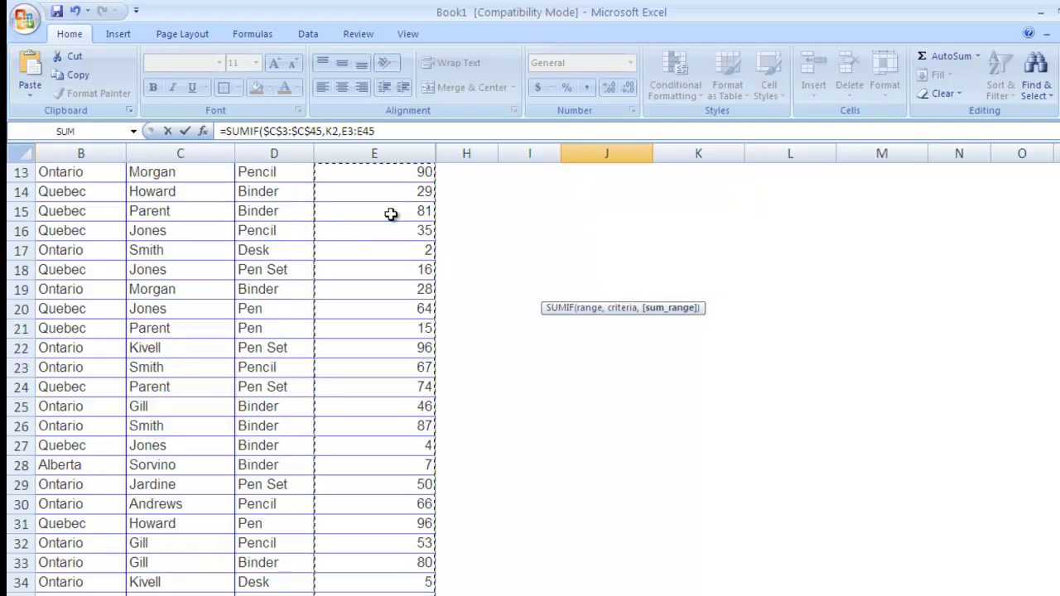
key("F4")
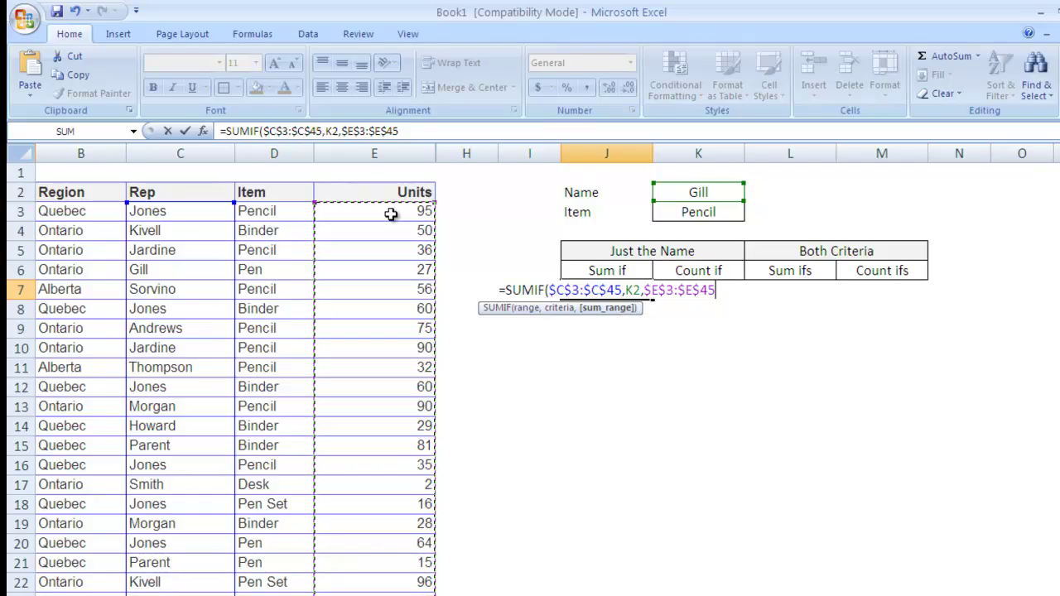
type(")")
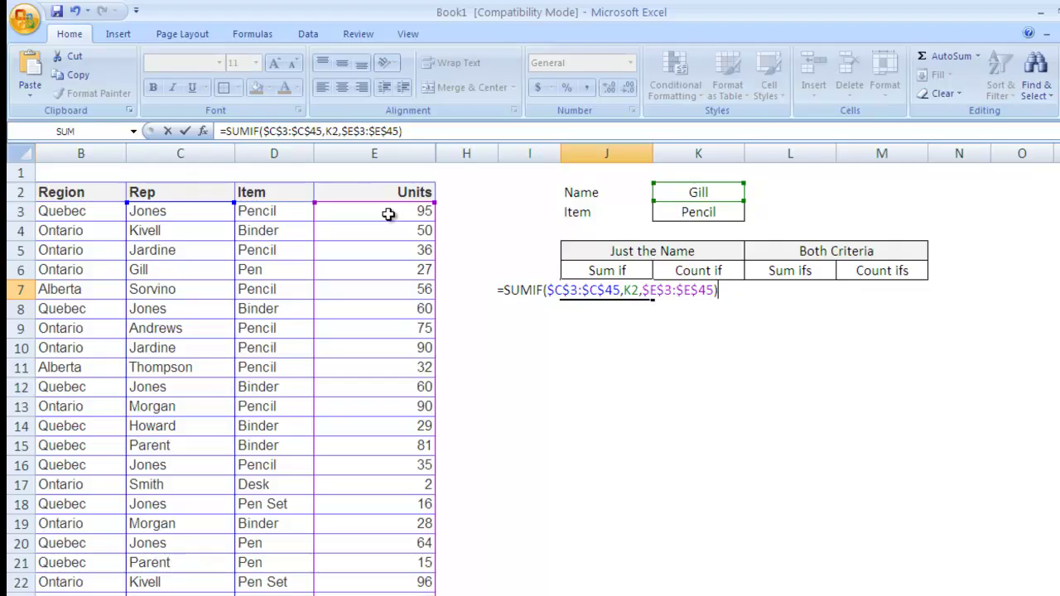
key("Return")
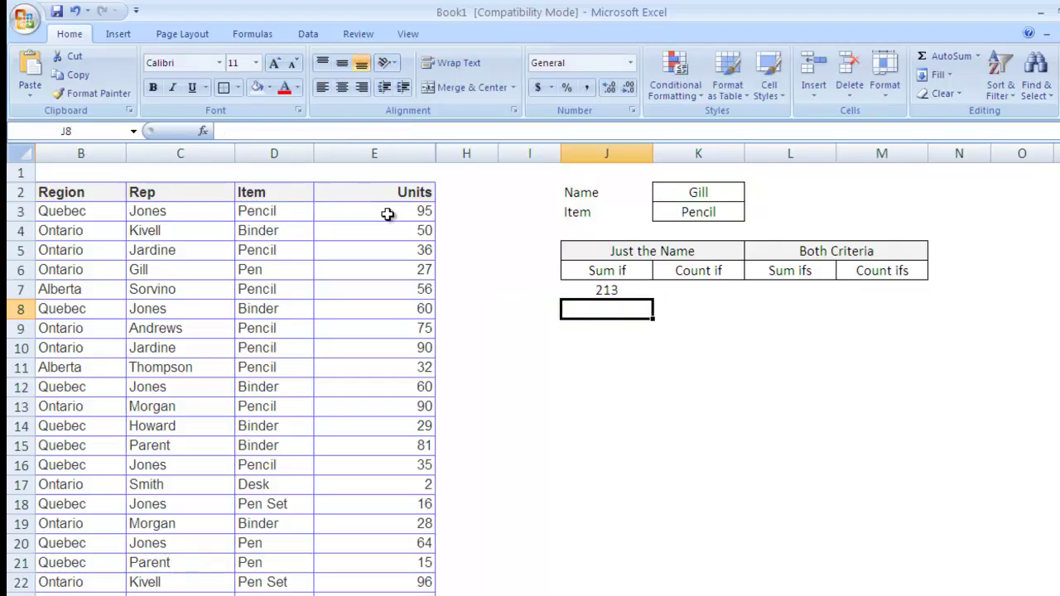
Test the SUMIF formula by entering another rep's surname as the Name criterion in K2
left_click(607, 289)
left_click(694, 189)
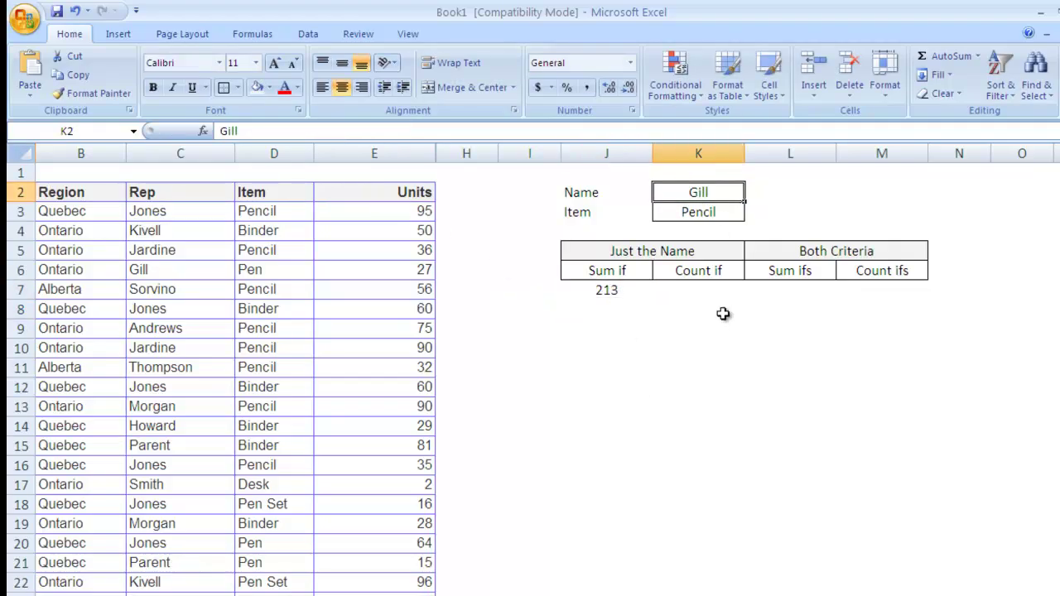
type("Andrews")
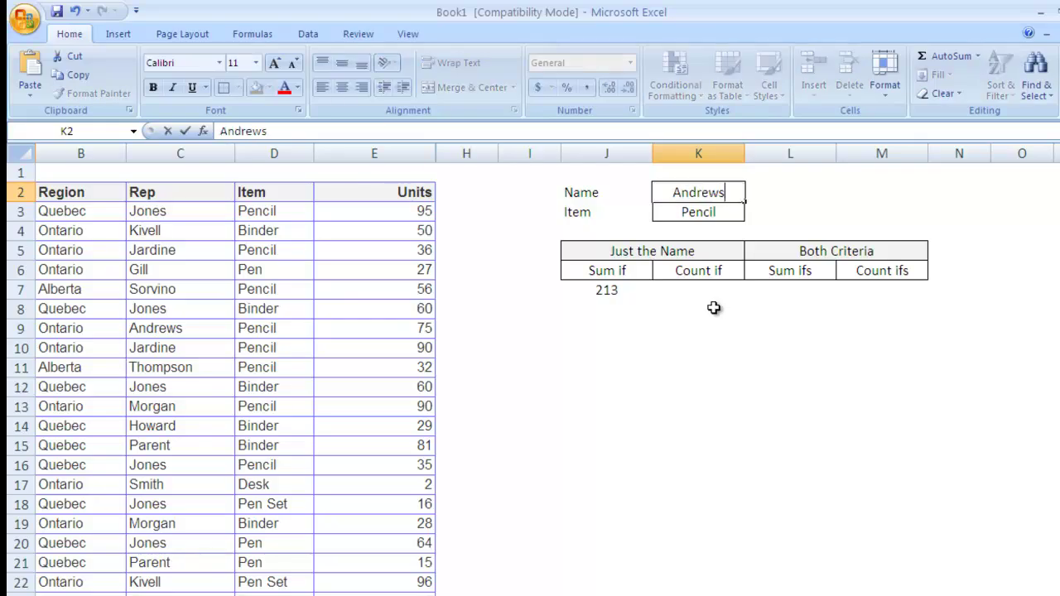
key("Return")
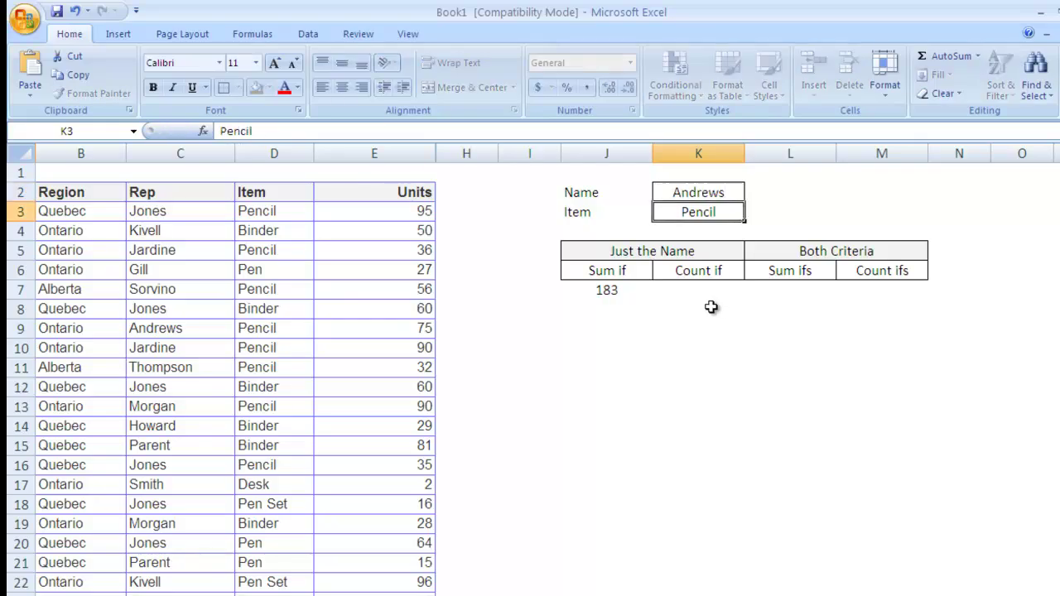
Change the Name criterion in K2 to the surname of the rep in row 3 and check the SUMIF formula in J7
key("Down")
key("Left")
key("Down")
key("Down")
key("Down")
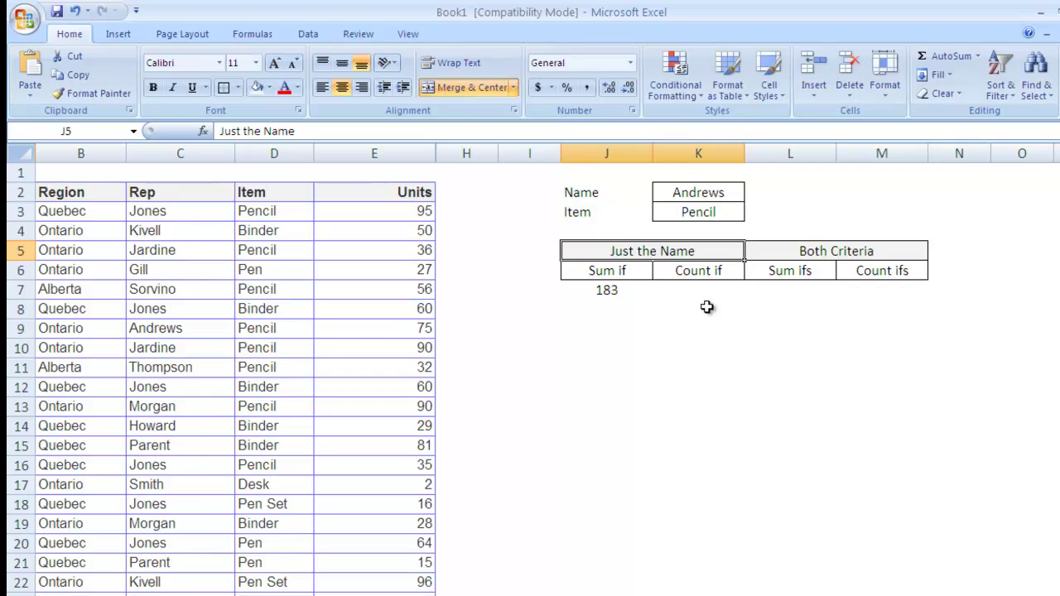
key("Up")
key("Up")
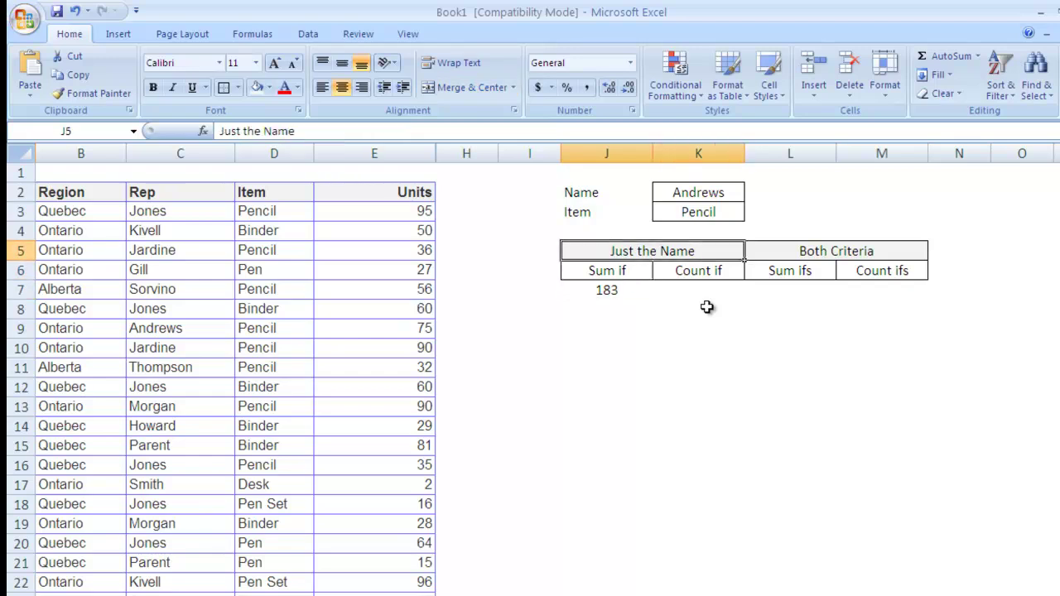
key("Up")
key("Up")
key("Up")
key("Up")
key("Right")
key("Down")
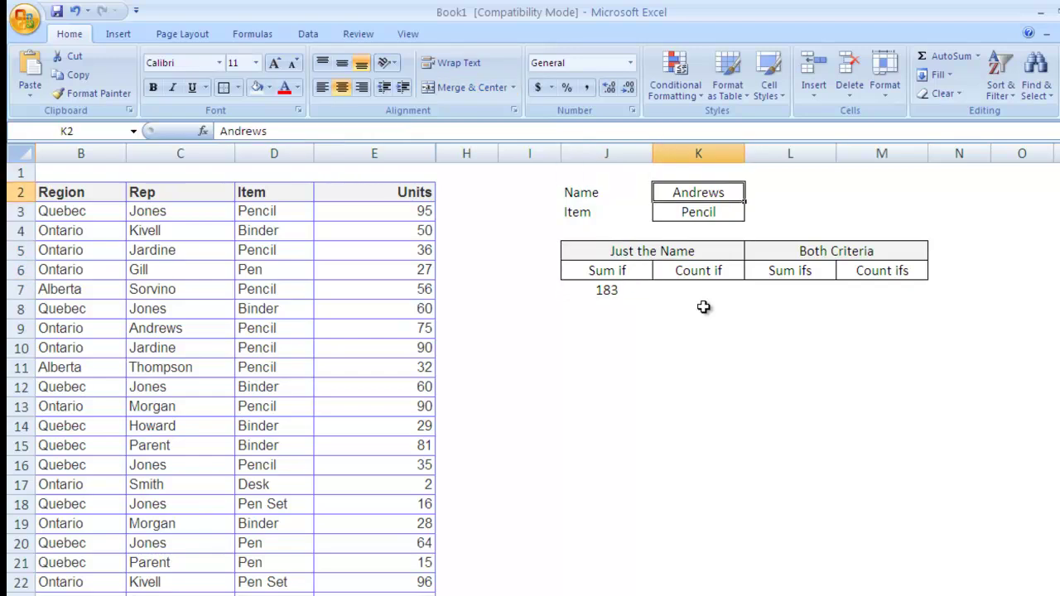
type("Jones")
key("Return")
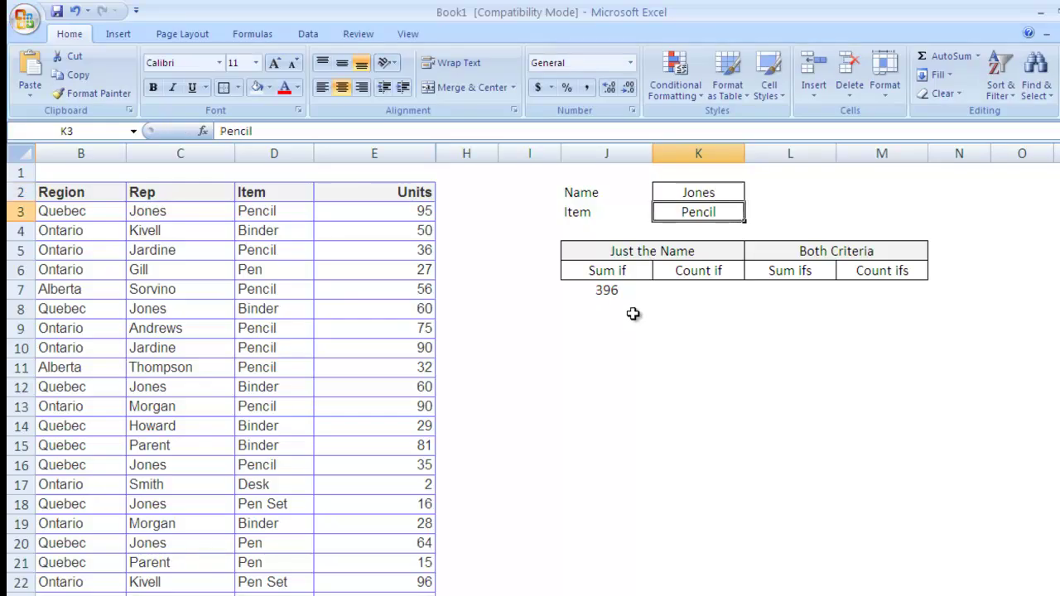
left_click(604, 288)
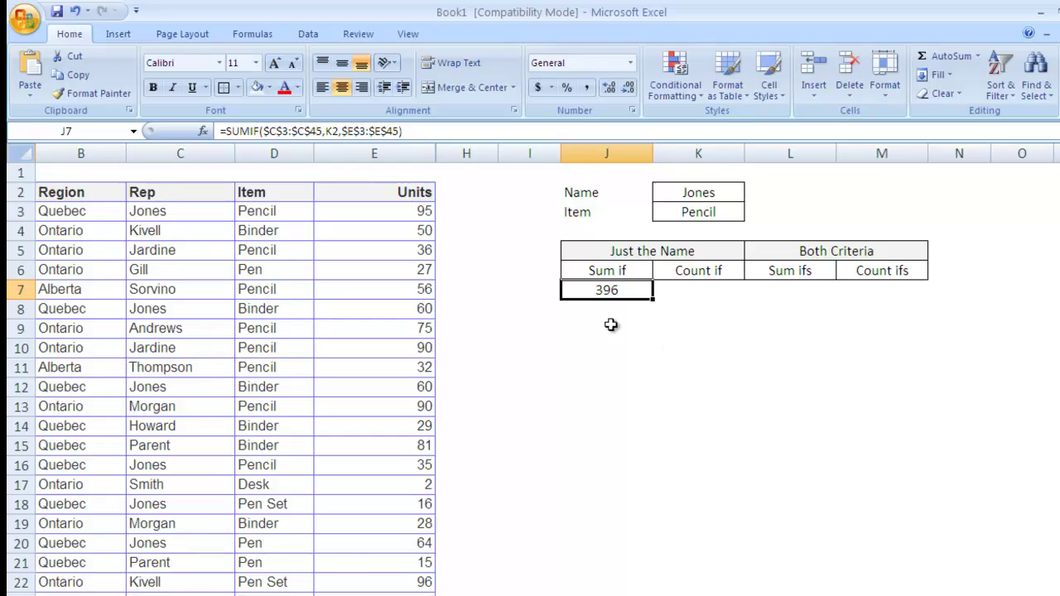
Begin a COUNTIF formula in K7 with the Rep column cells $C$3:$C$45 as the absolute range argument
left_click(687, 289)
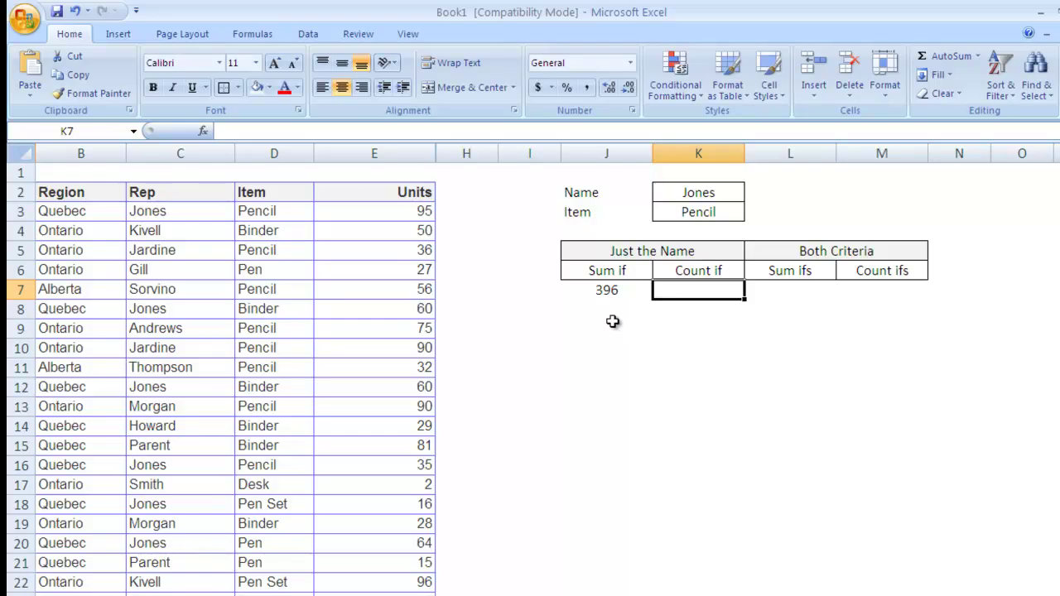
type("=")
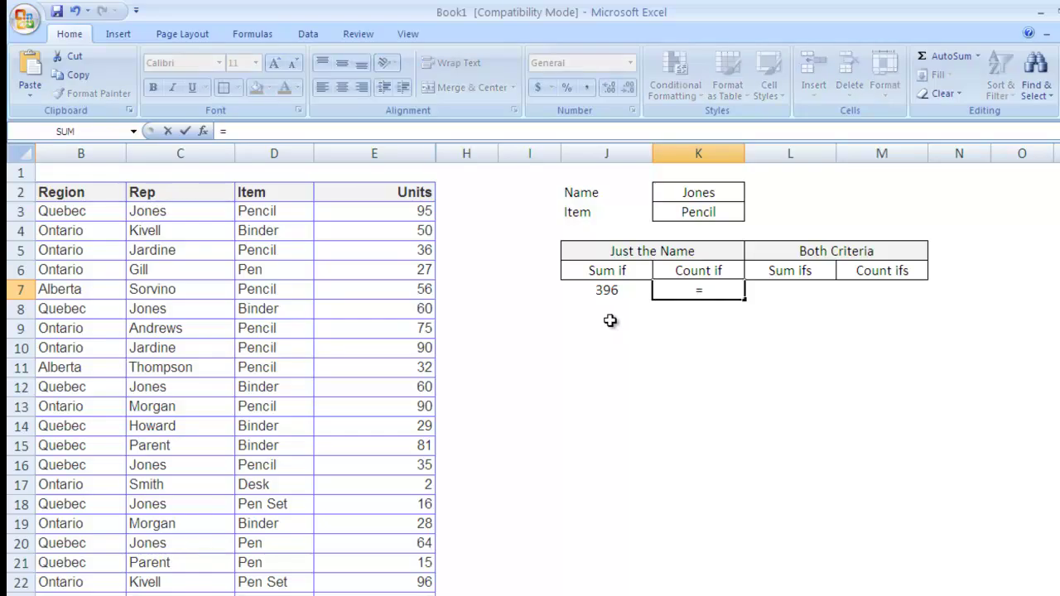
type("counti")
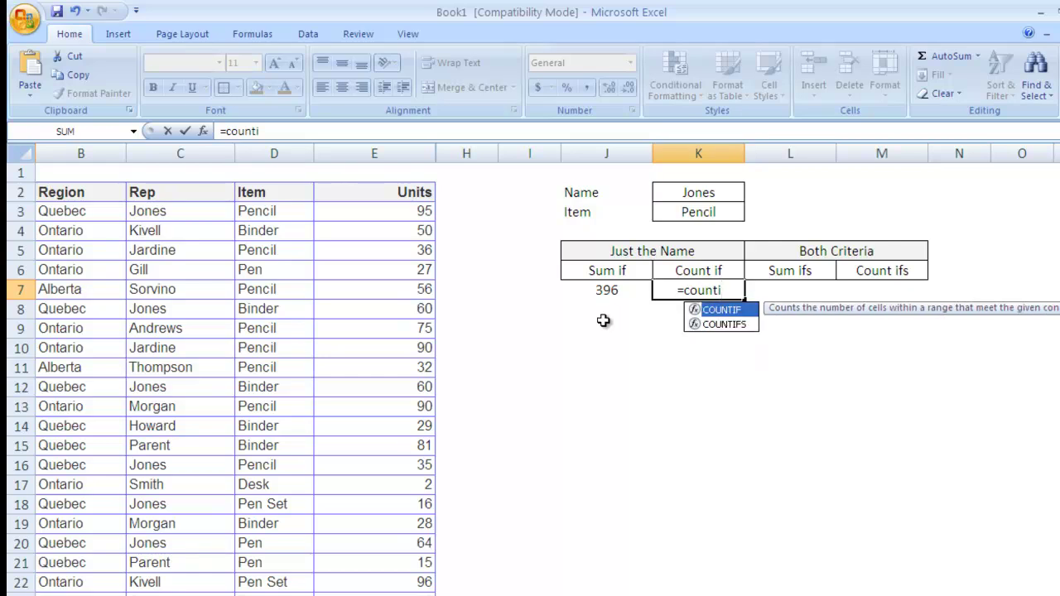
key("Tab")
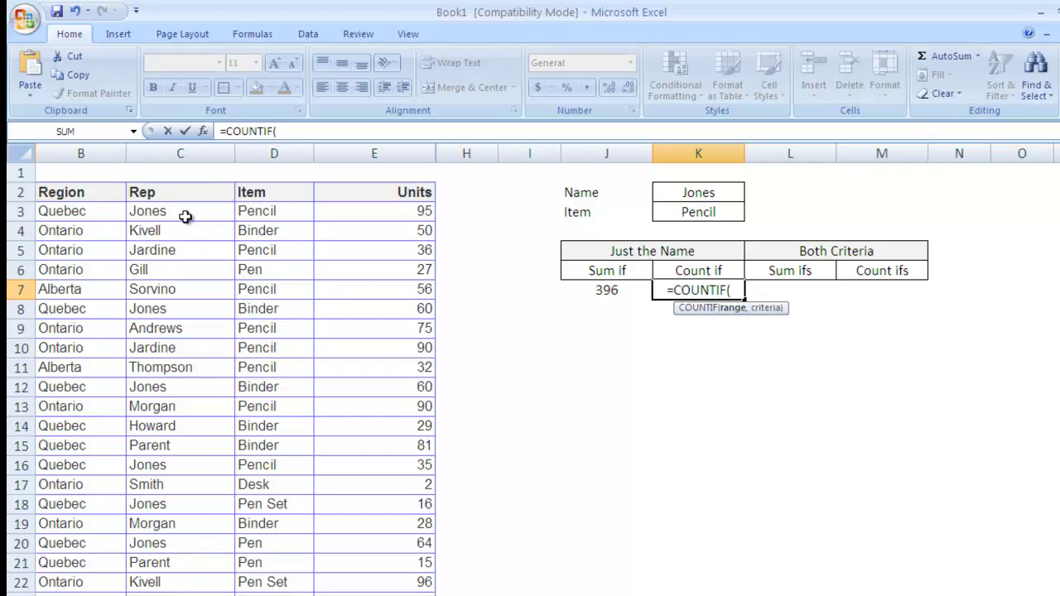
left_click(185, 217)
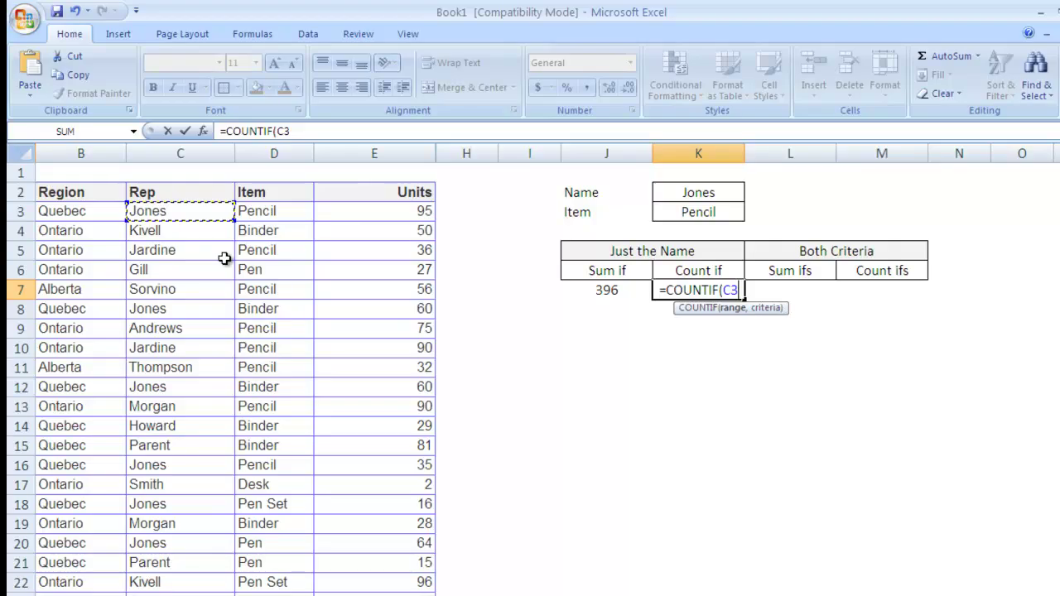
key("ctrl+shift+Down")
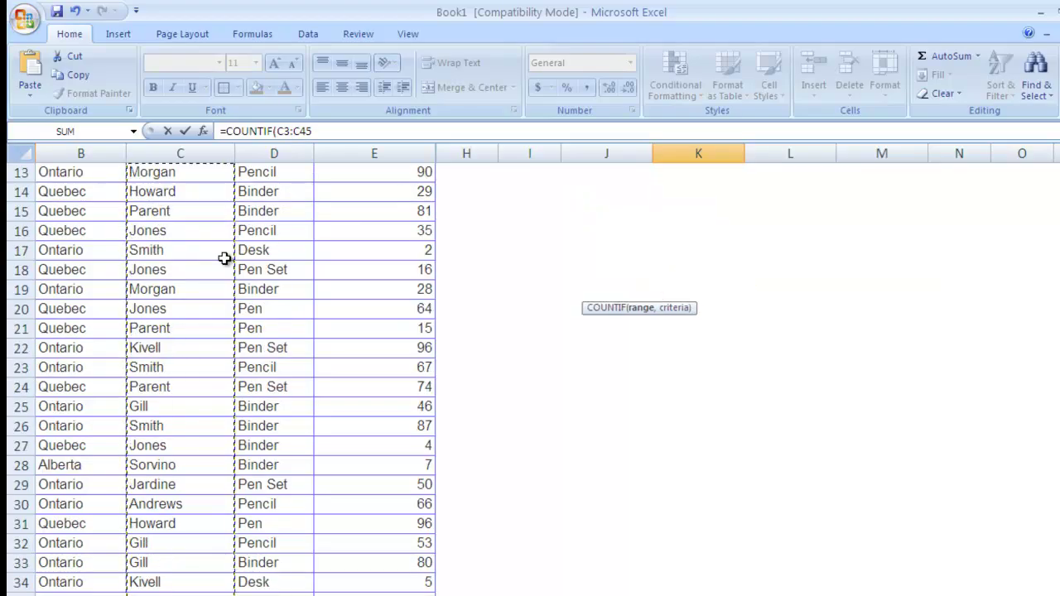
key("F4")
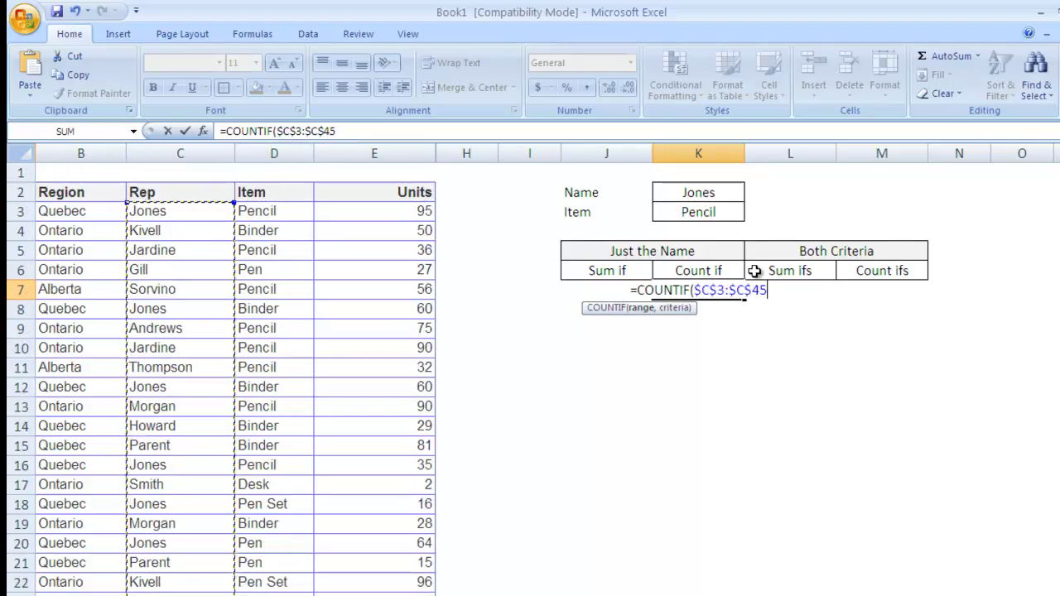
Complete the COUNTIF formula in K7 with the Name cell K2 as the criteria
type(",")
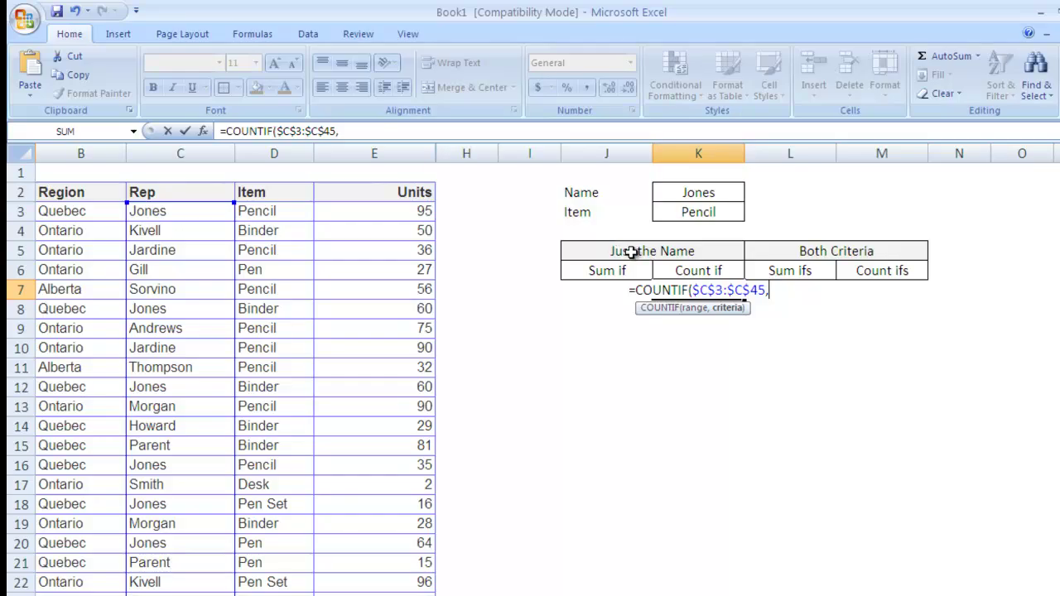
left_click(706, 192)
type(",")
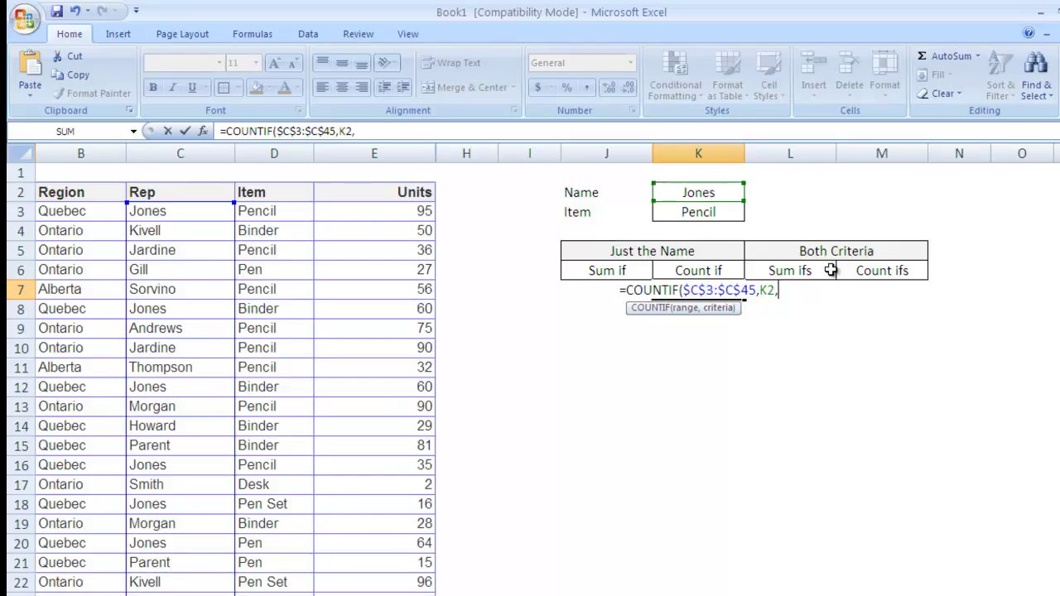
key("BackSpace")
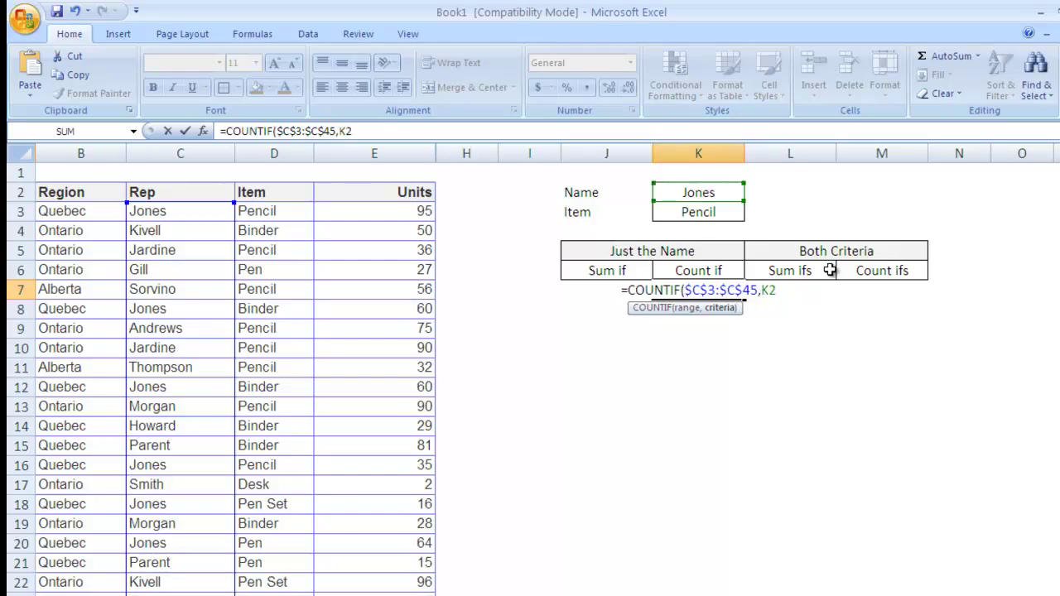
type(")")
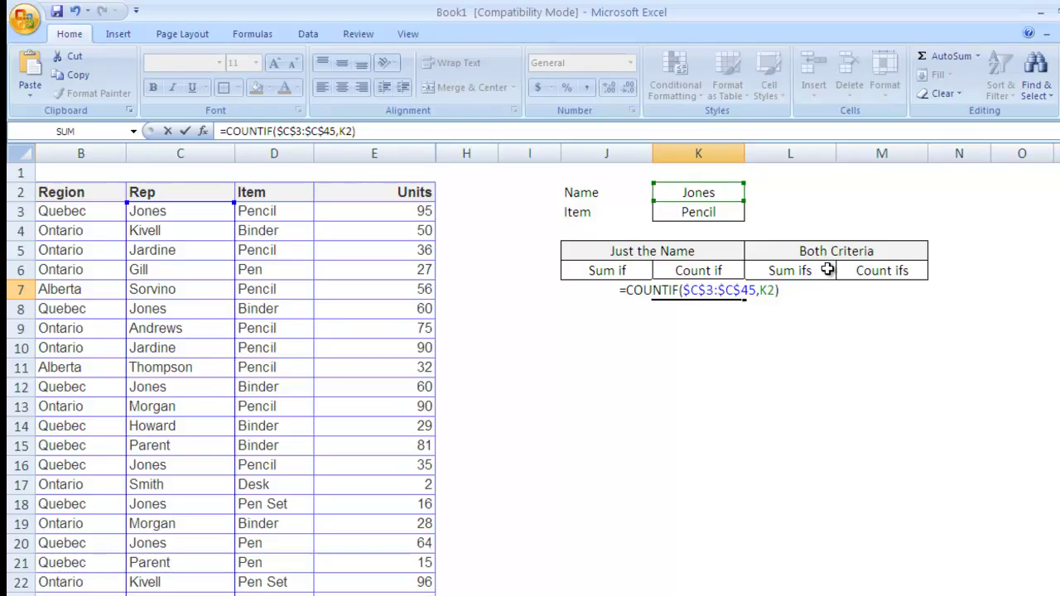
key("Return")
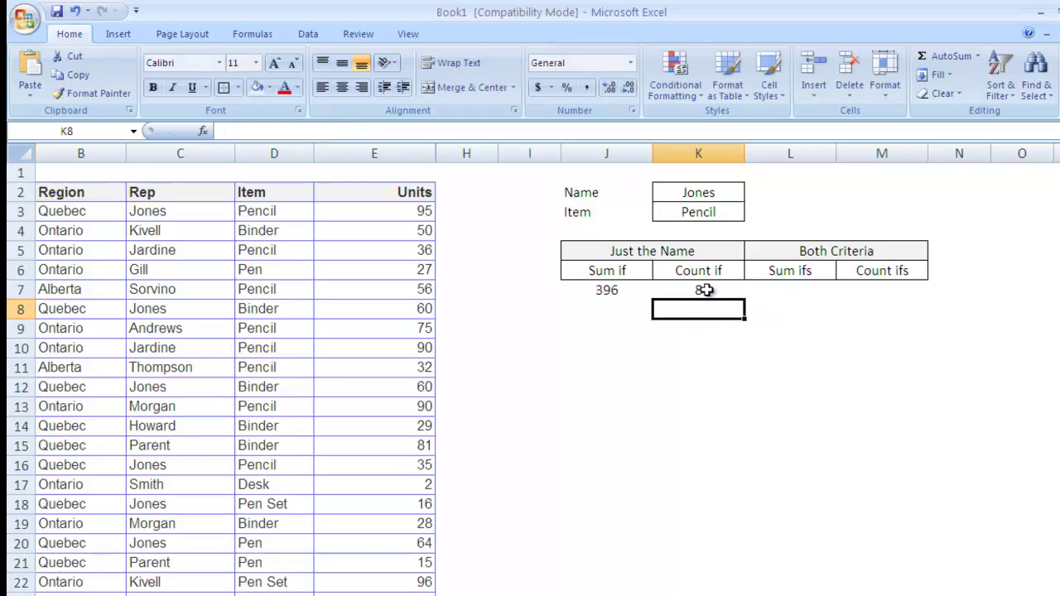
Test the COUNTIF formula by entering the surname of the rep in row 14 as the Name criterion in K2
left_click(703, 290)
left_click(698, 196)
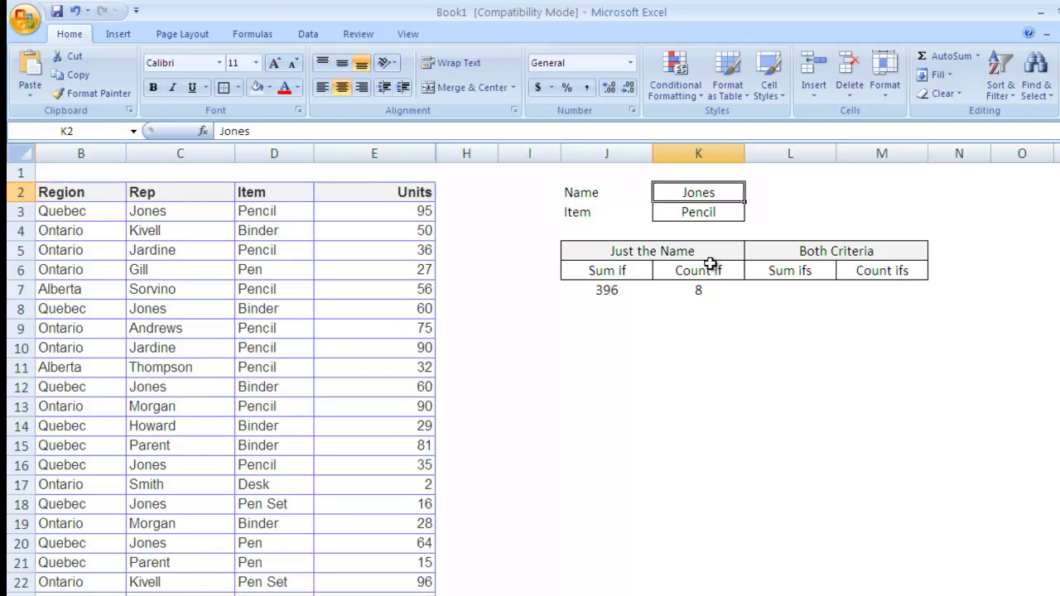
left_click(700, 290)
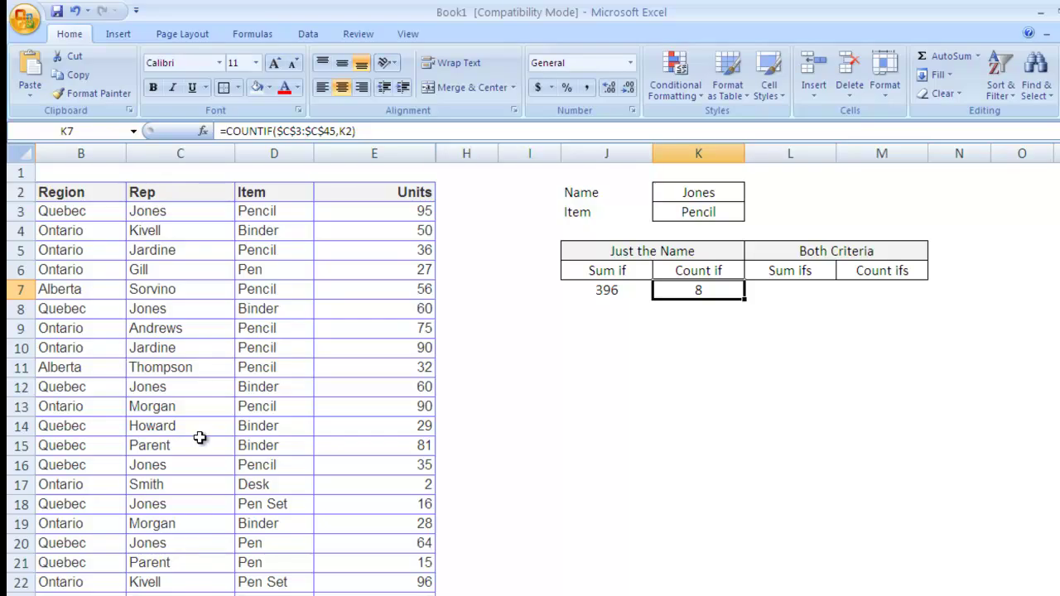
left_click(713, 191)
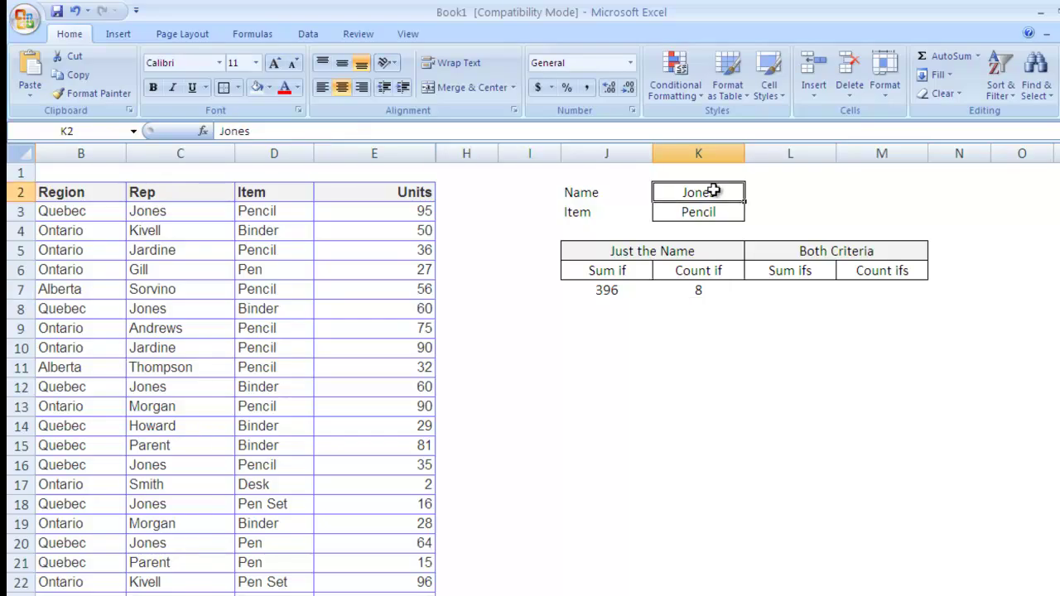
type("Howard")
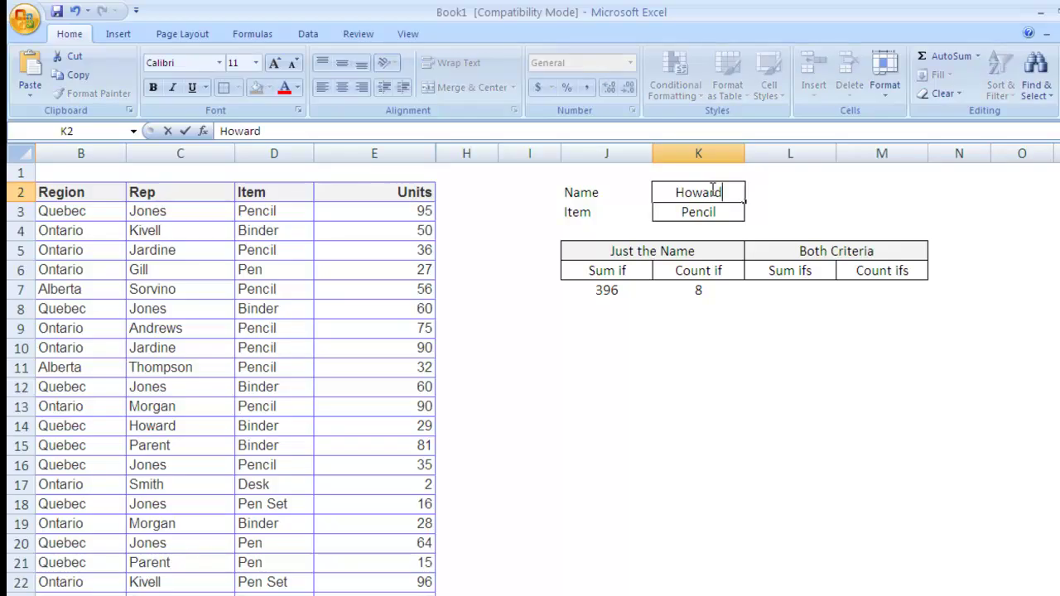
key("Return")
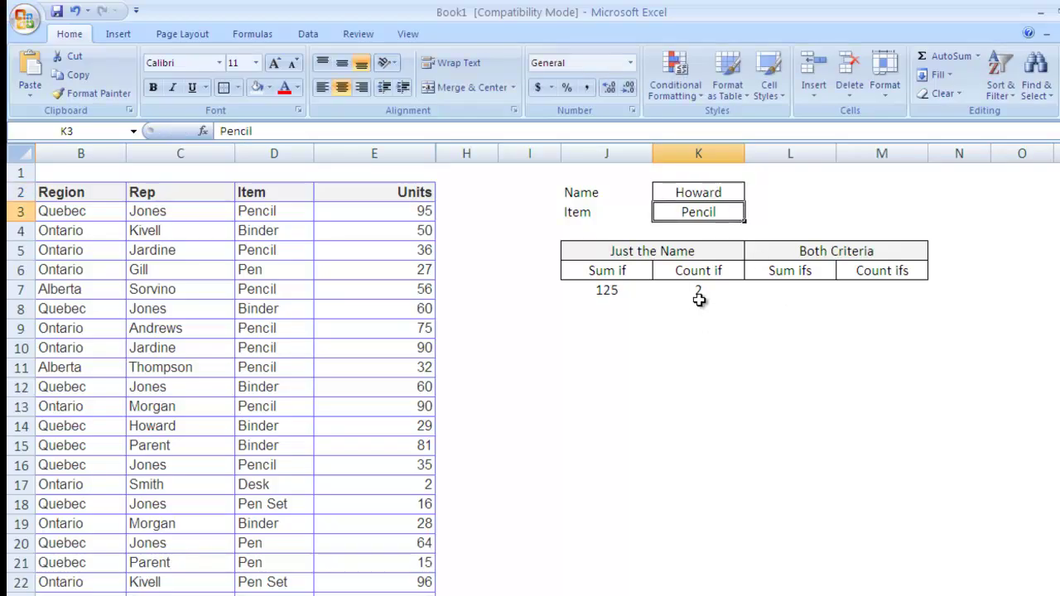
left_click(699, 290)
Turn on filtering for the sales table and show only the rows of the rep named in K2
left_click(159, 244)
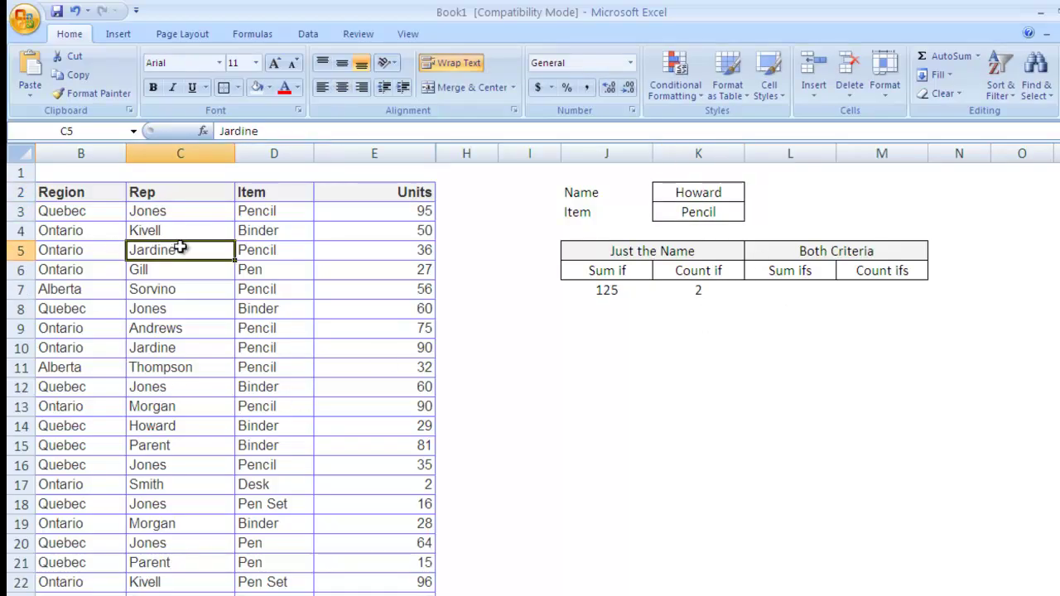
scroll(47, 244, "left", 1)
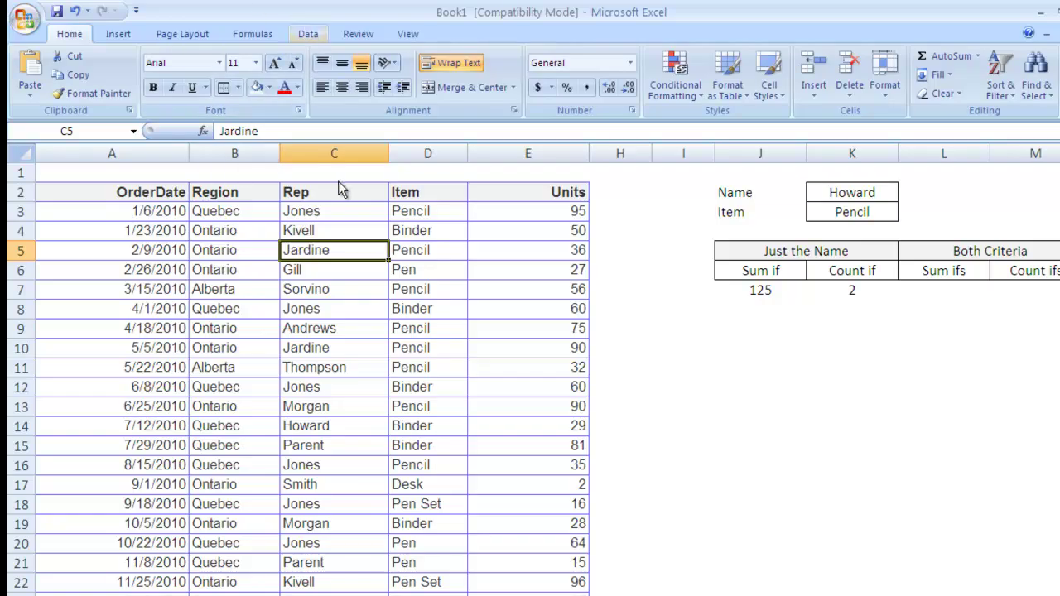
left_click(308, 34)
left_click(451, 74)
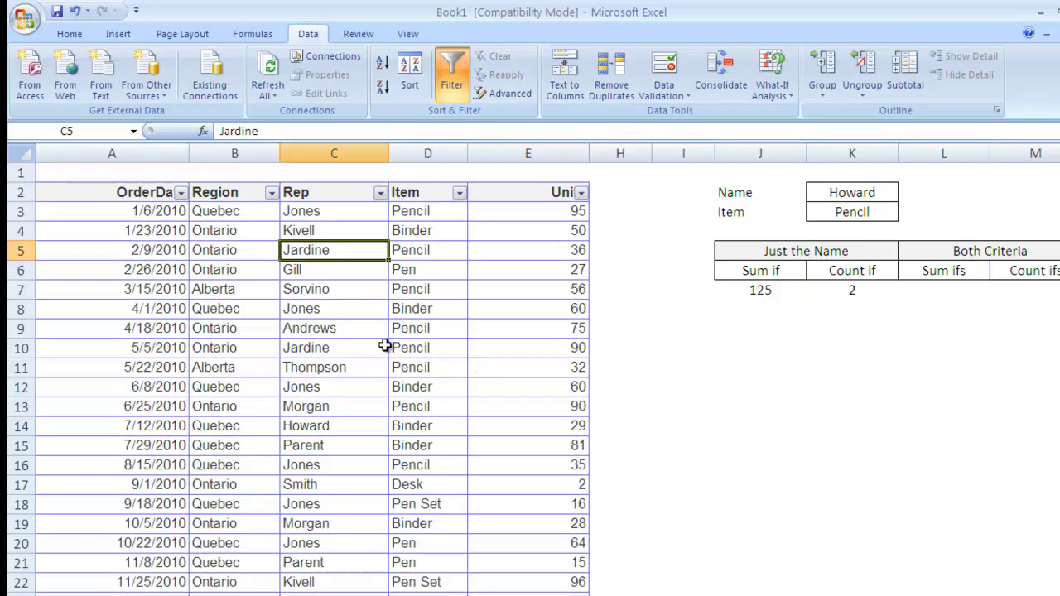
left_click(378, 196)
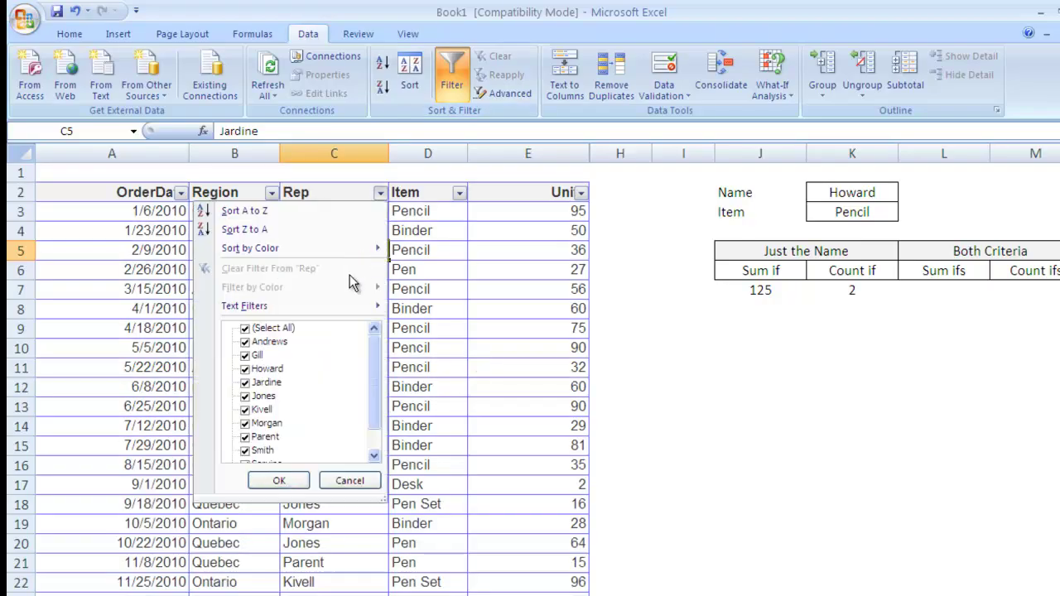
left_click(245, 329)
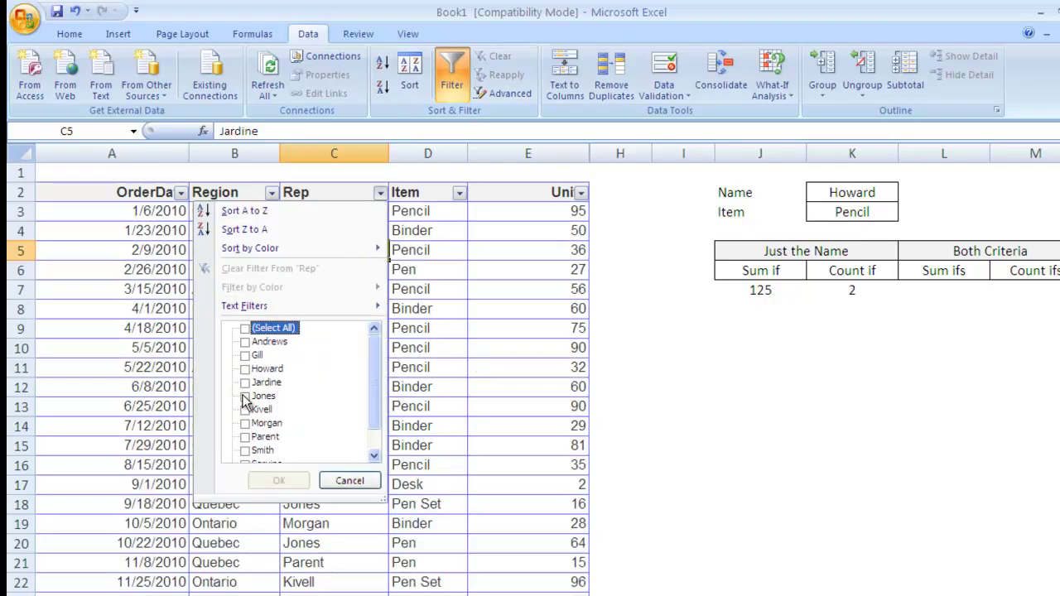
left_click(245, 368)
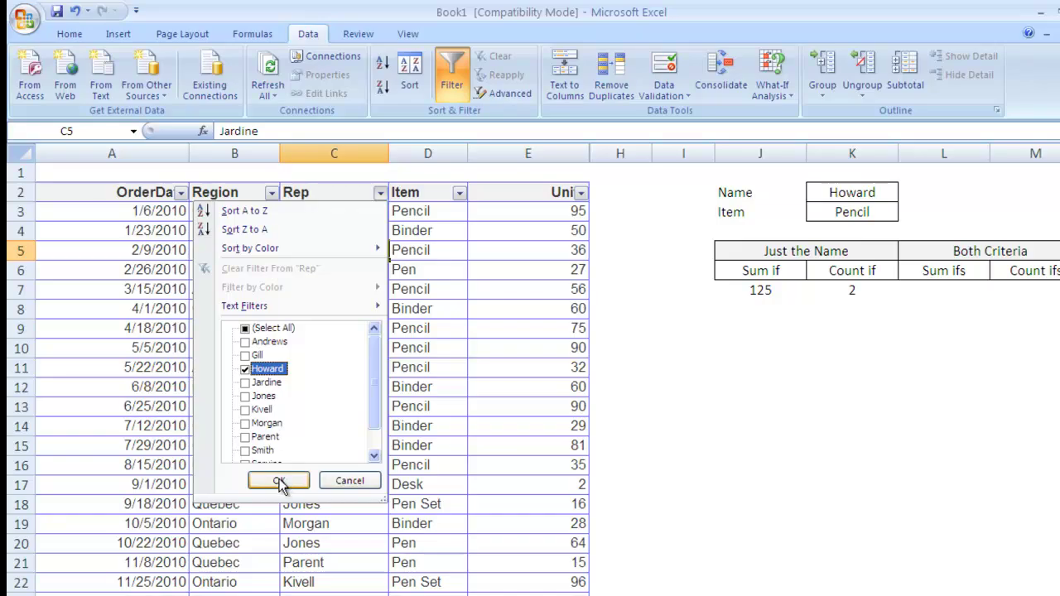
left_click(279, 482)
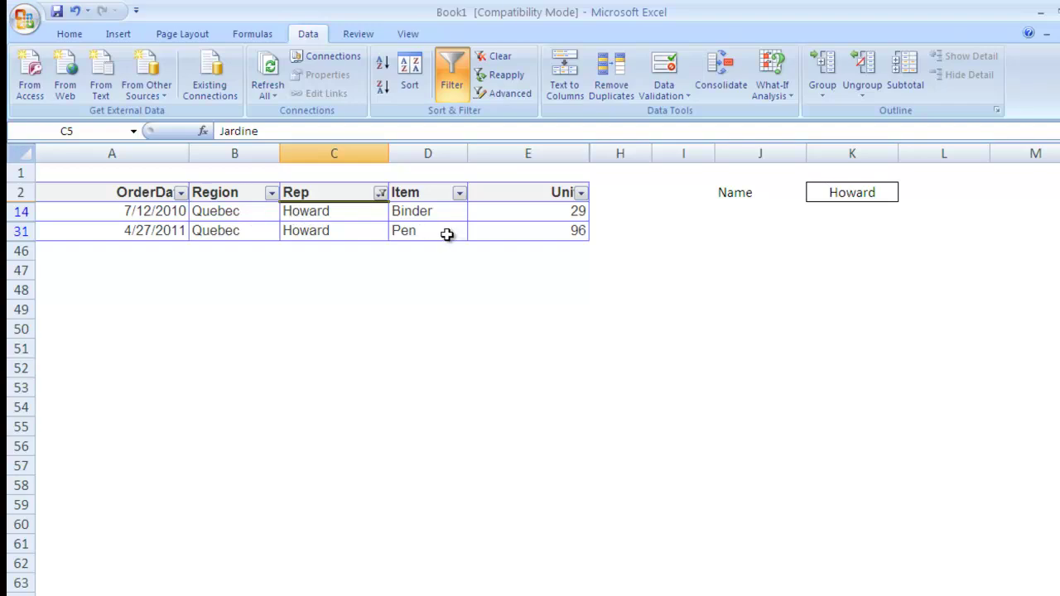
Undo the Rep filter and the filtering of the sales table, and return to the empty Sum ifs cell L7
key("ctrl+z")
key("ctrl+z")
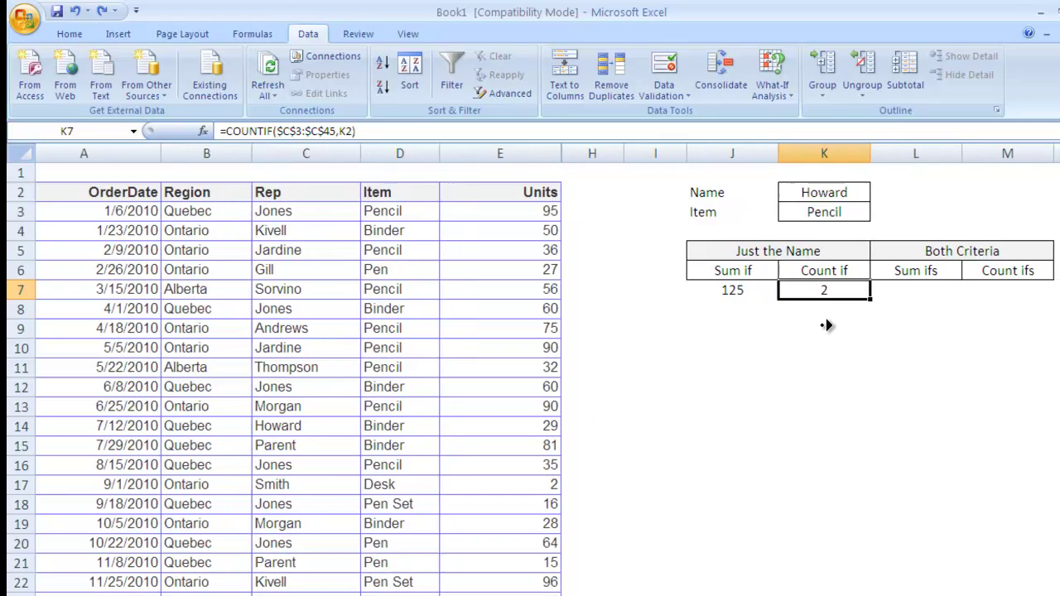
scroll(756, 323, "right", 3)
left_click(748, 327)
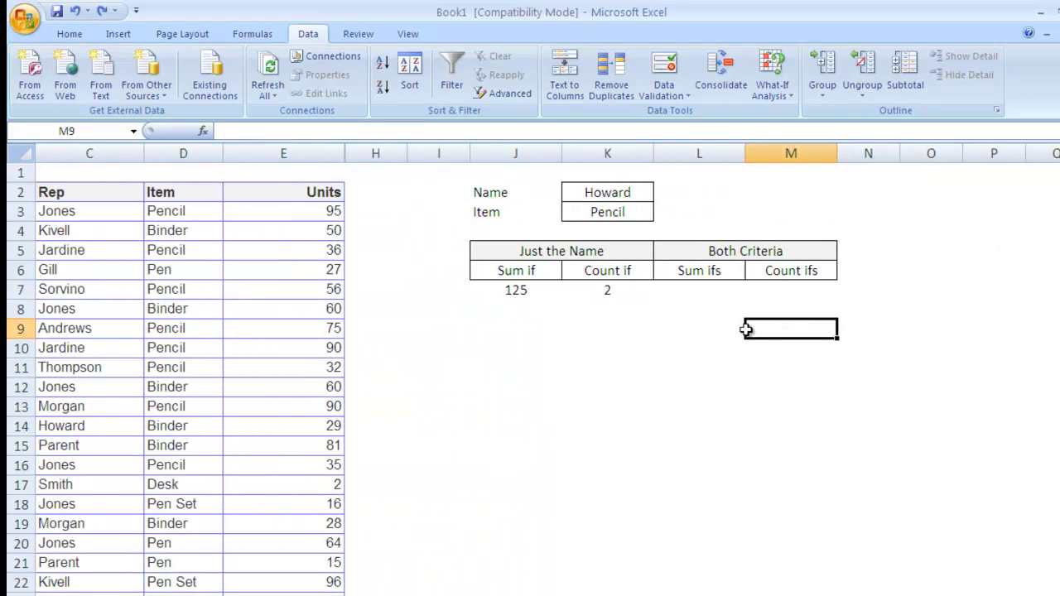
left_click(698, 290)
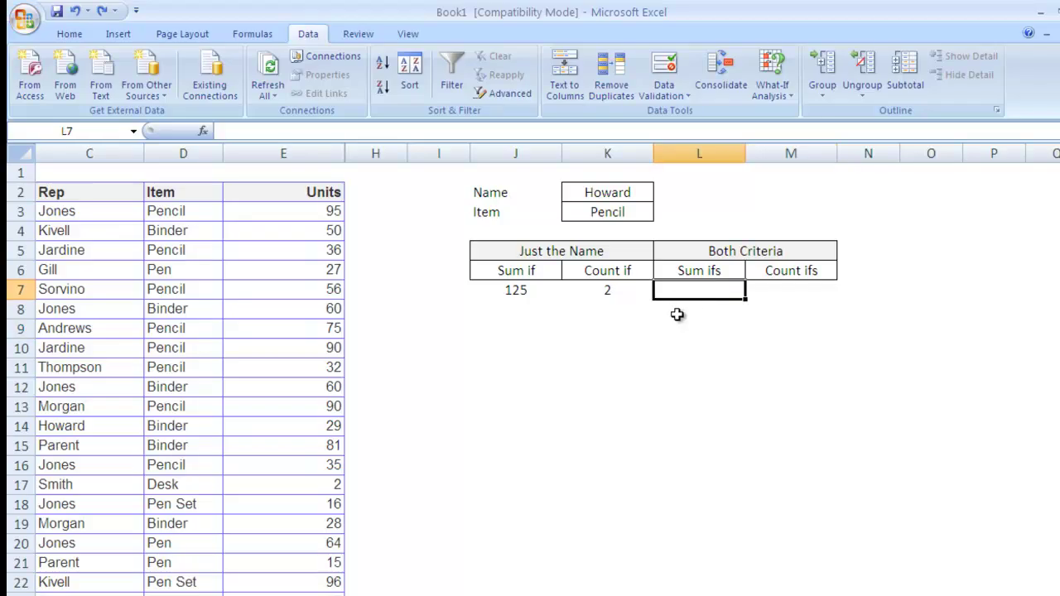
scroll(596, 331, "left", 1)
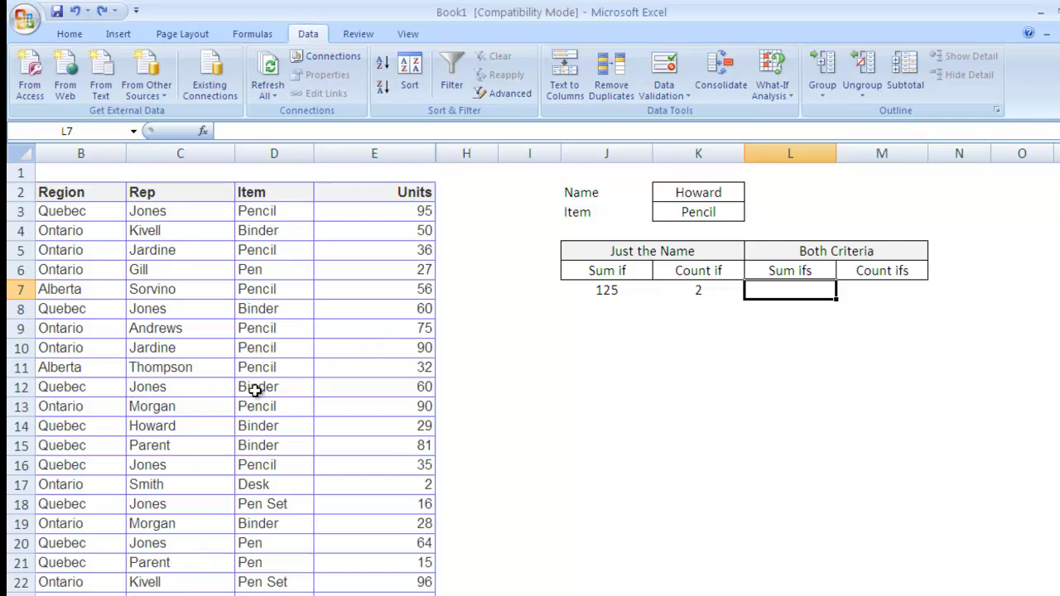
Set the Name criterion in K2 to the surname of the rep in row 3 and the Item criterion in K3 to Binders
left_click(717, 179)
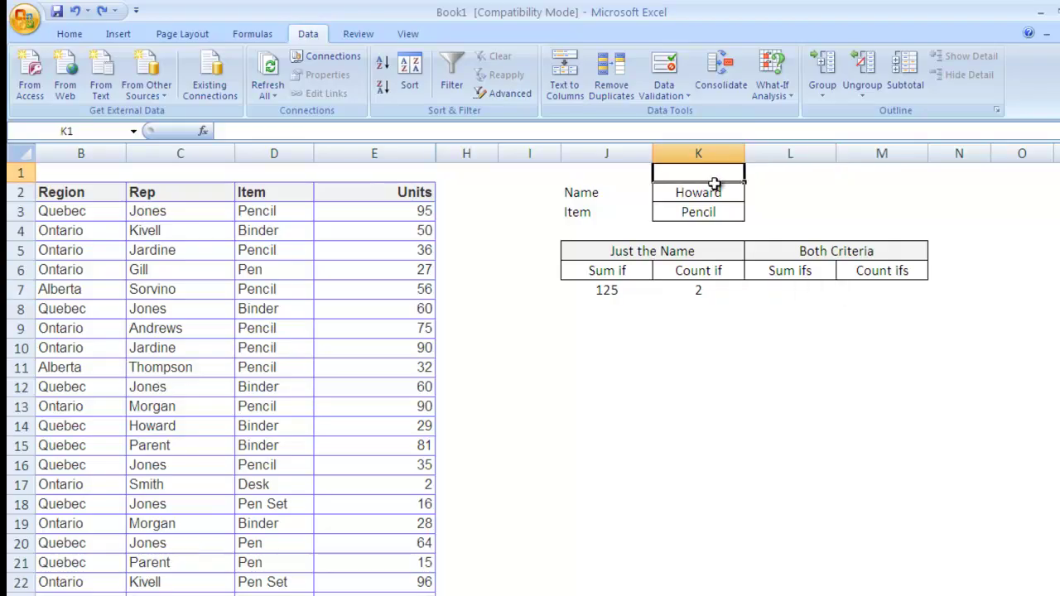
left_click(715, 192)
type("Jones")
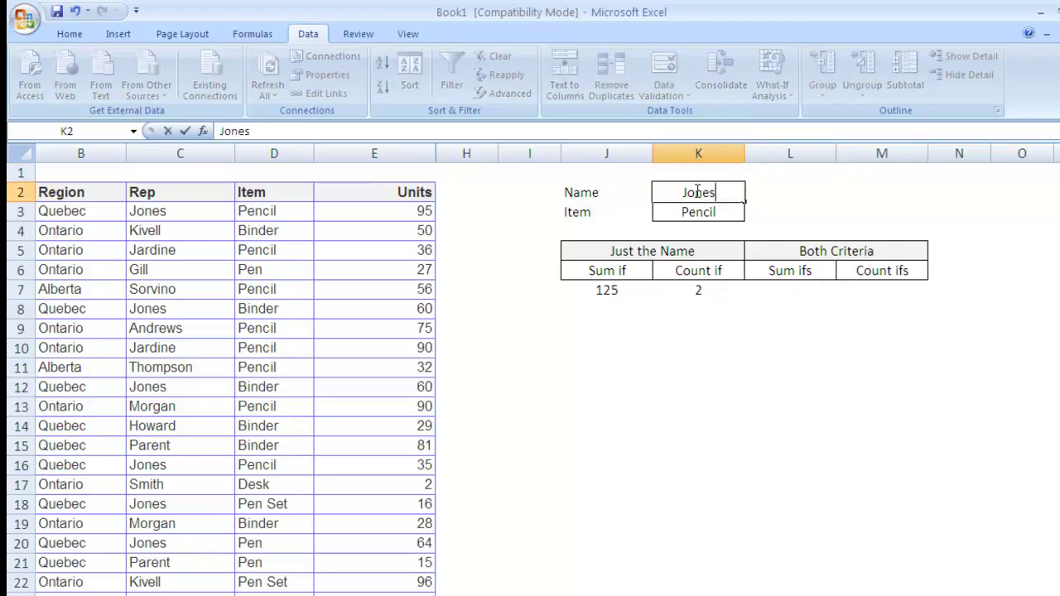
key("Return")
type("Binders")
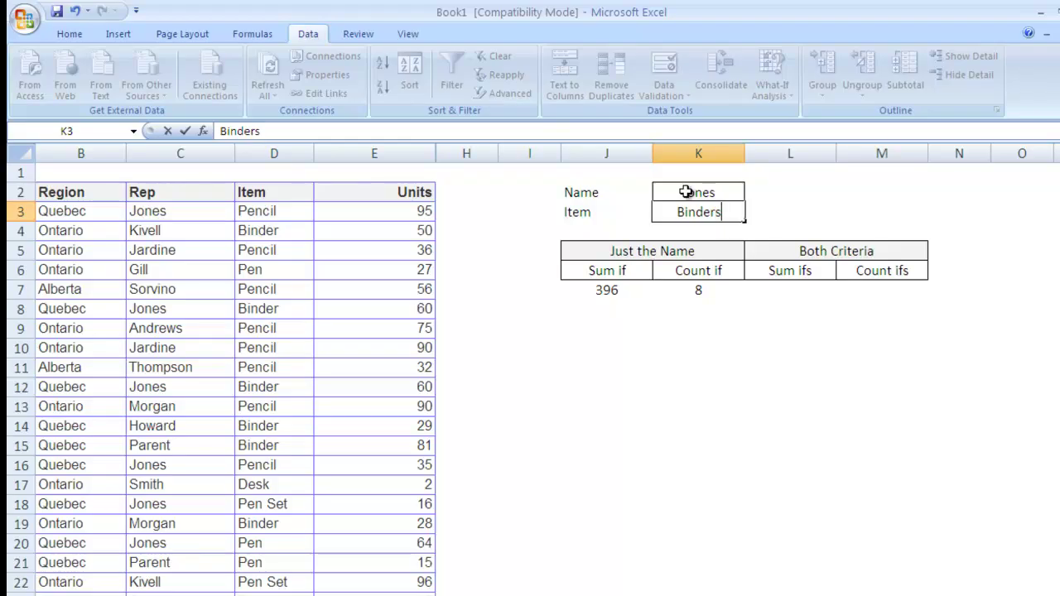
key("Return")
Start a SUMIFS formula in the Sum ifs cell L7 with the Units values $E$3:$E$45 as the absolute sum range
left_click(810, 292)
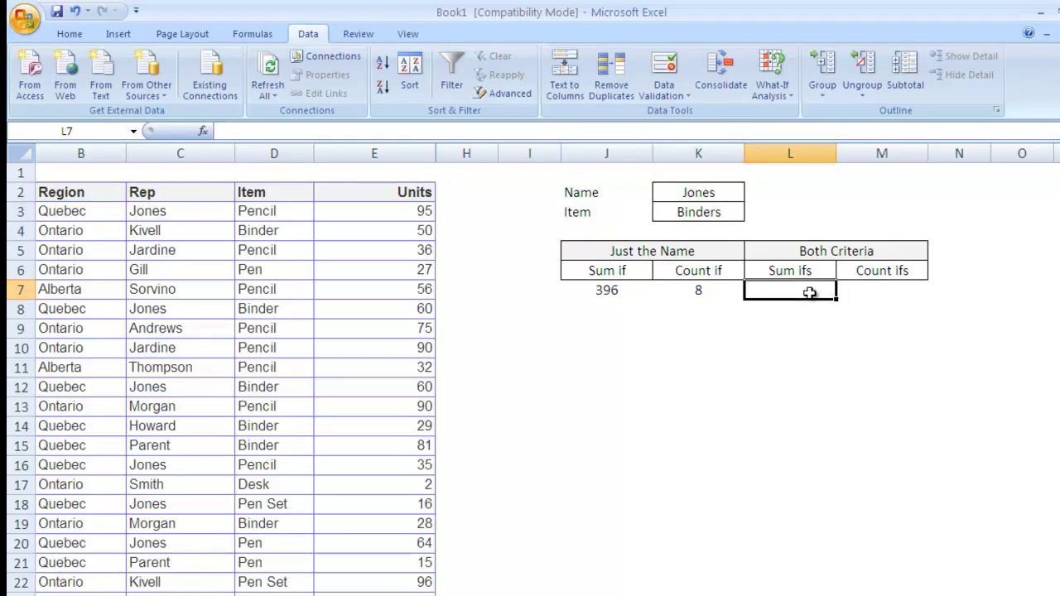
type("=su")
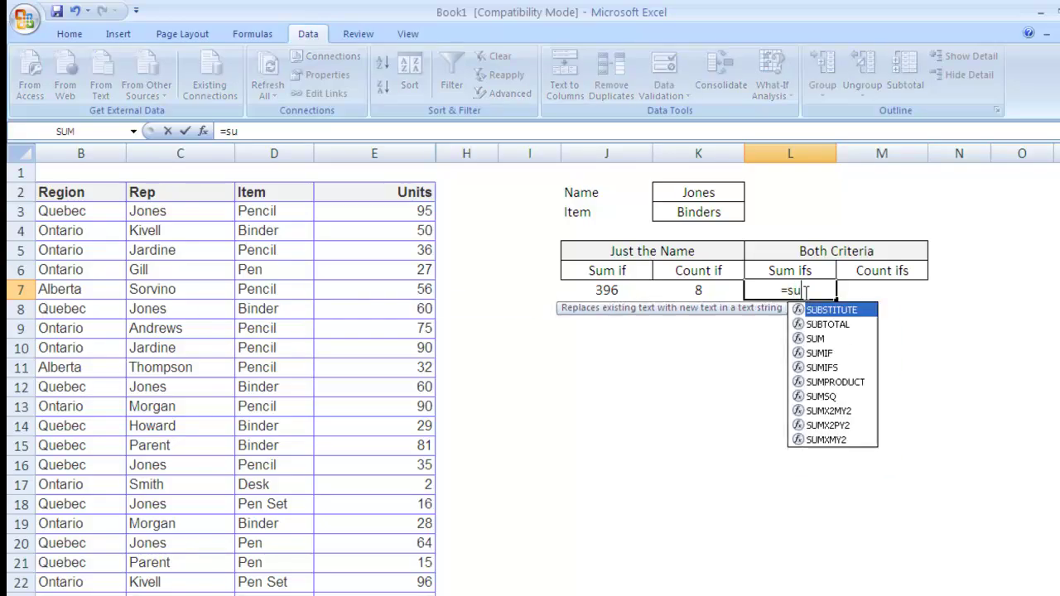
type("mifs")
key("Tab")
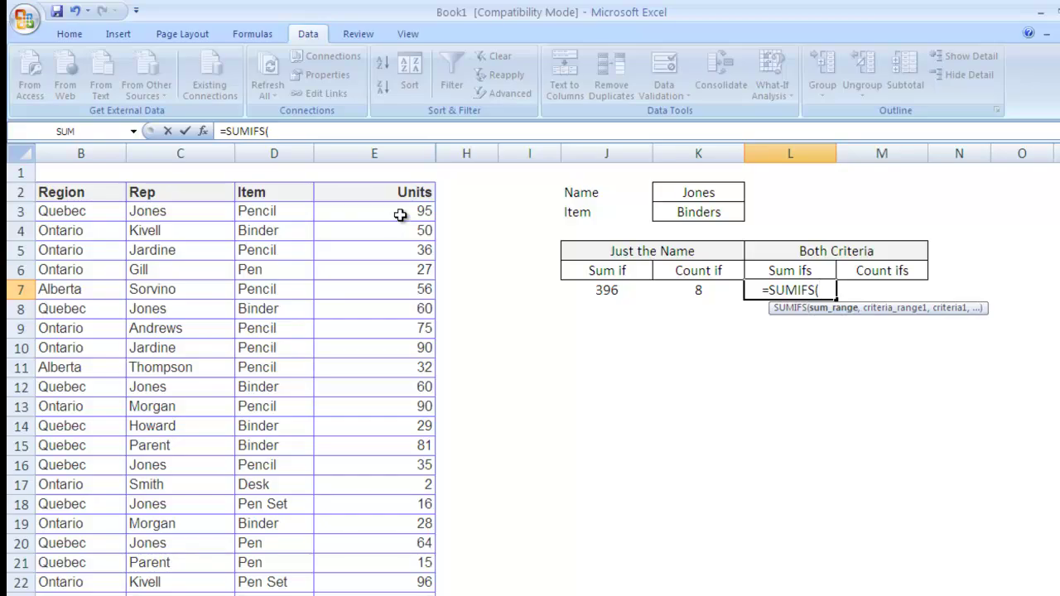
left_click_drag(399, 217, 603, 323)
scroll(602, 323, "up", 4)
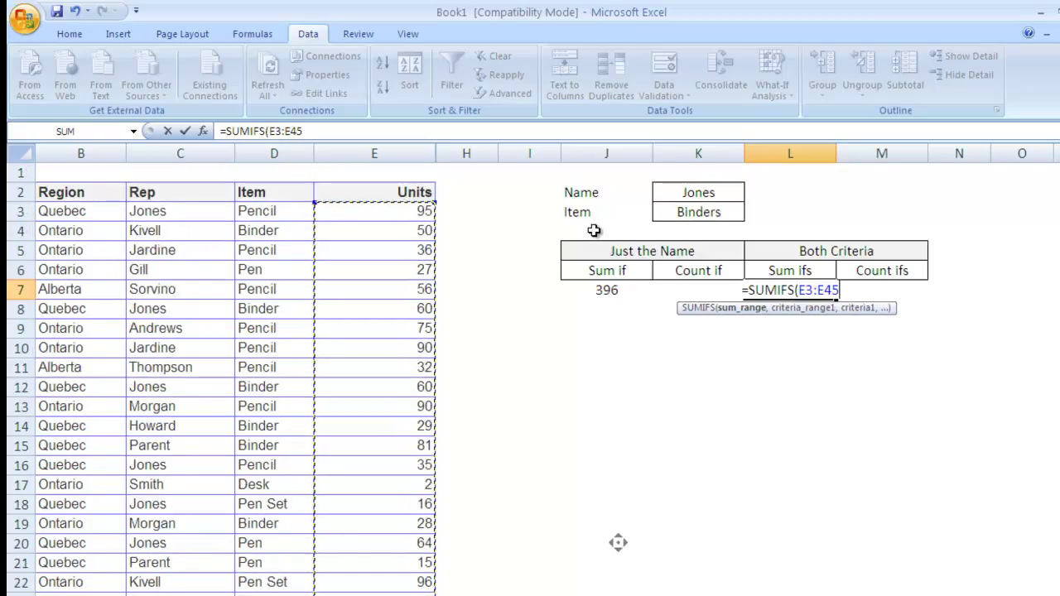
key("F4")
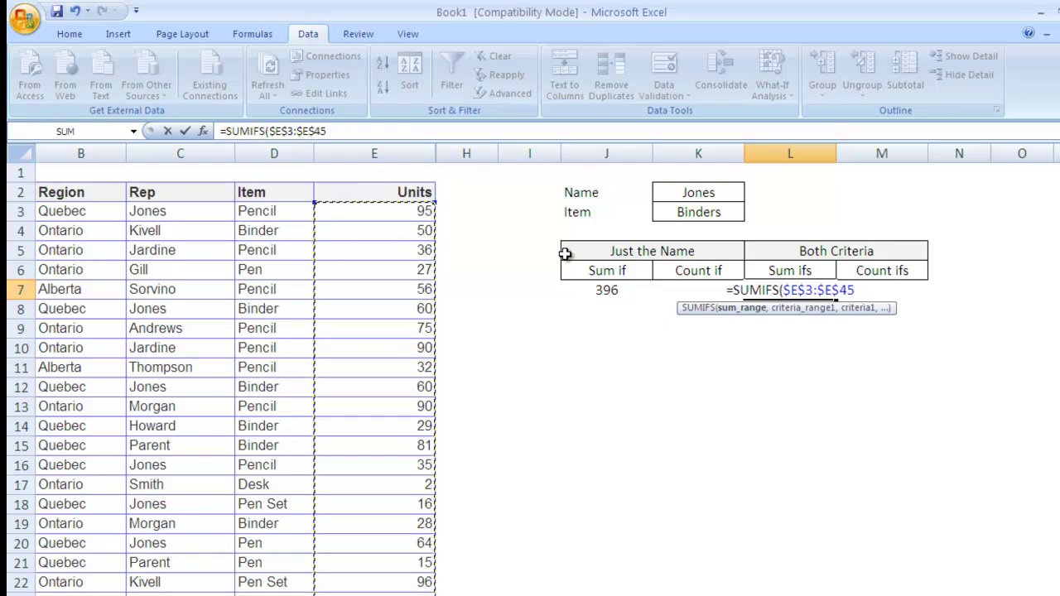
type(",")
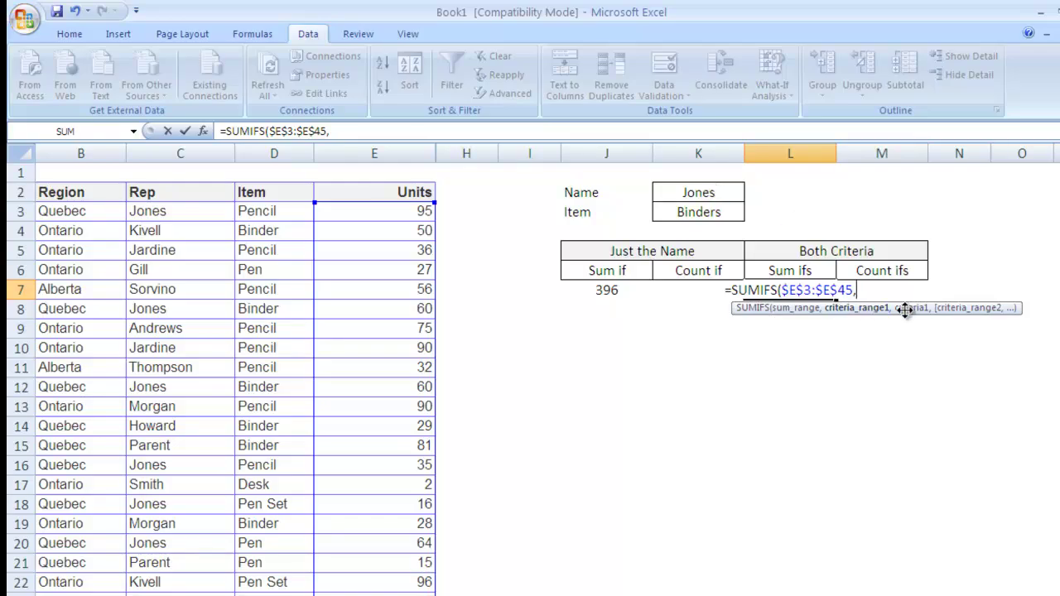
Add the first SUMIFS condition, using the Rep column $C$3:$C$45 as criteria range and the Name cell K2 as criterion
left_click(172, 211)
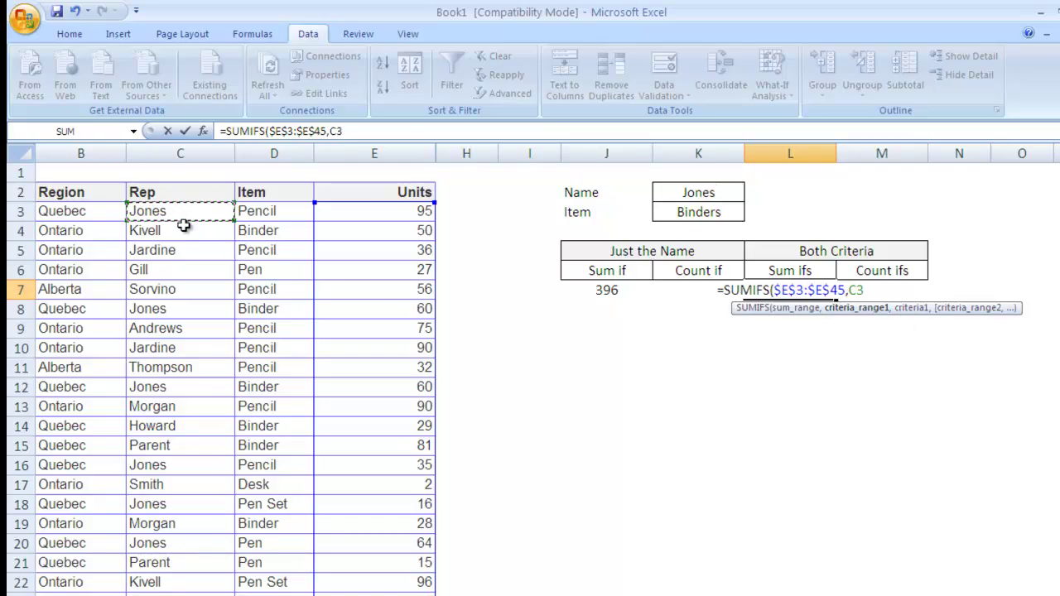
key("ctrl+shift+Down")
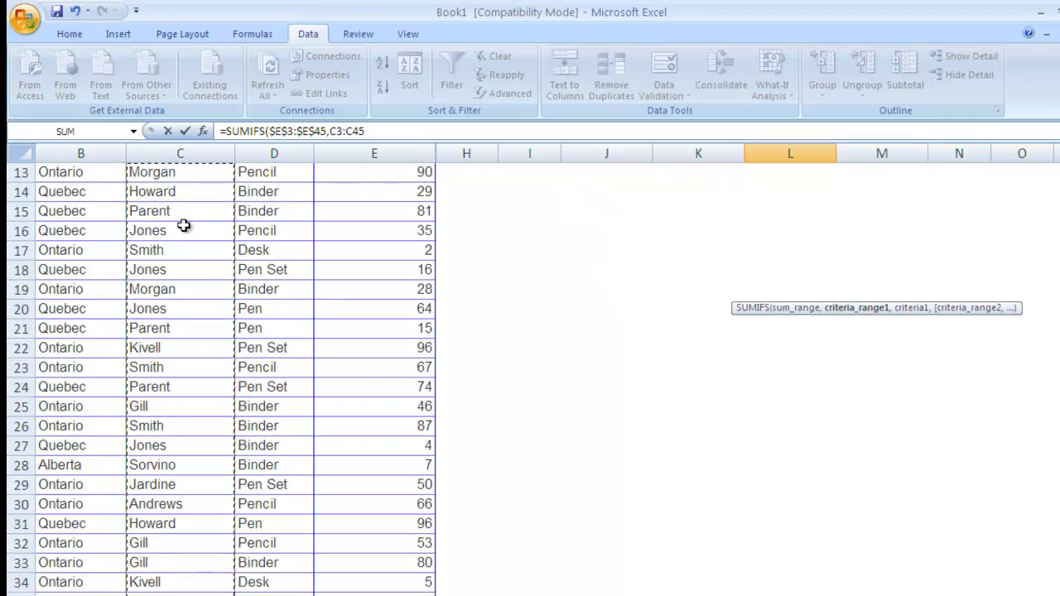
key("F4")
type(",")
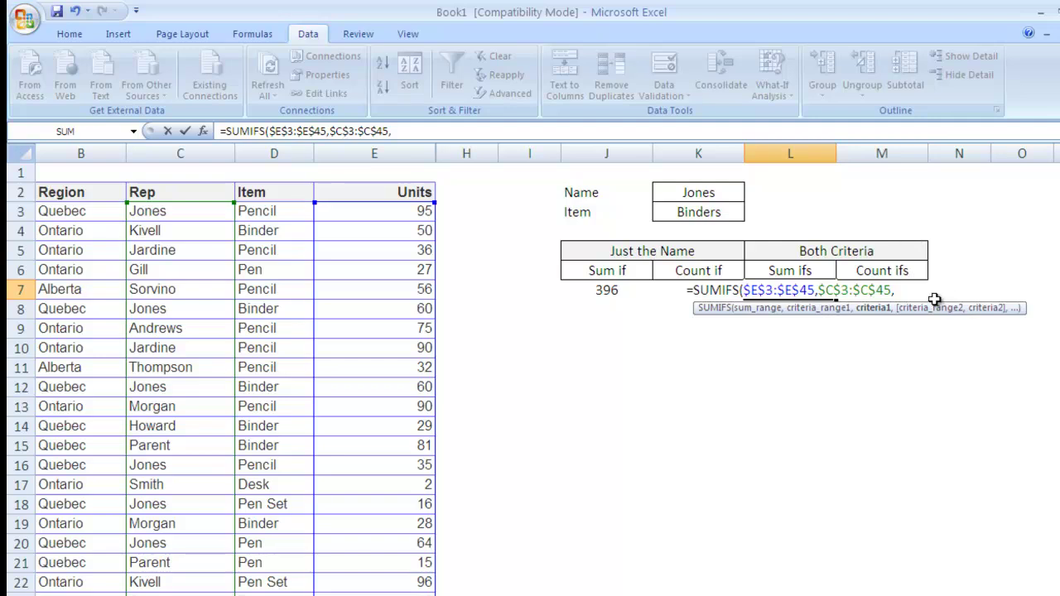
left_click(704, 192)
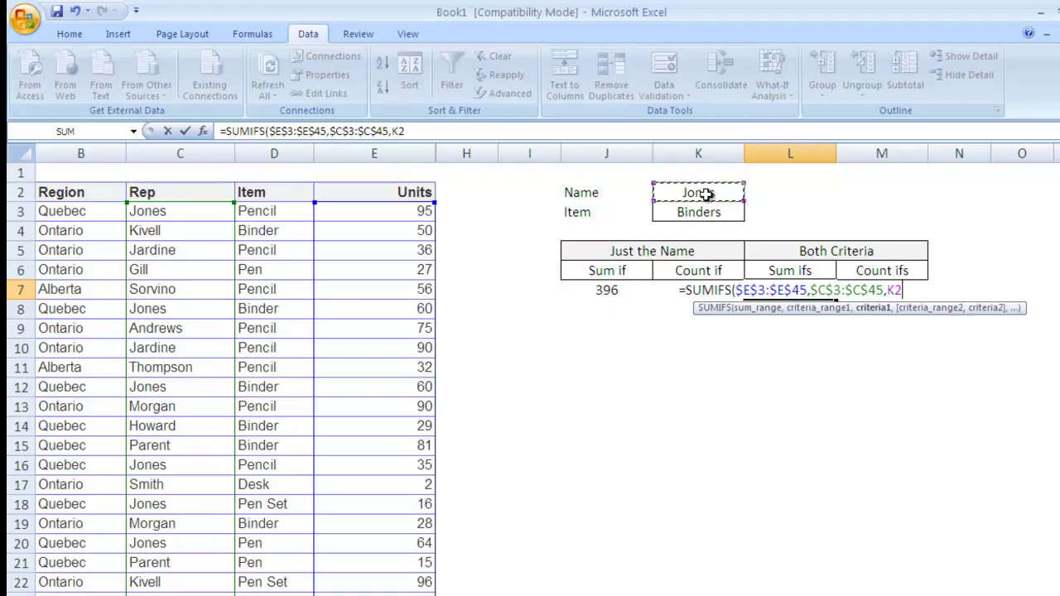
type(",")
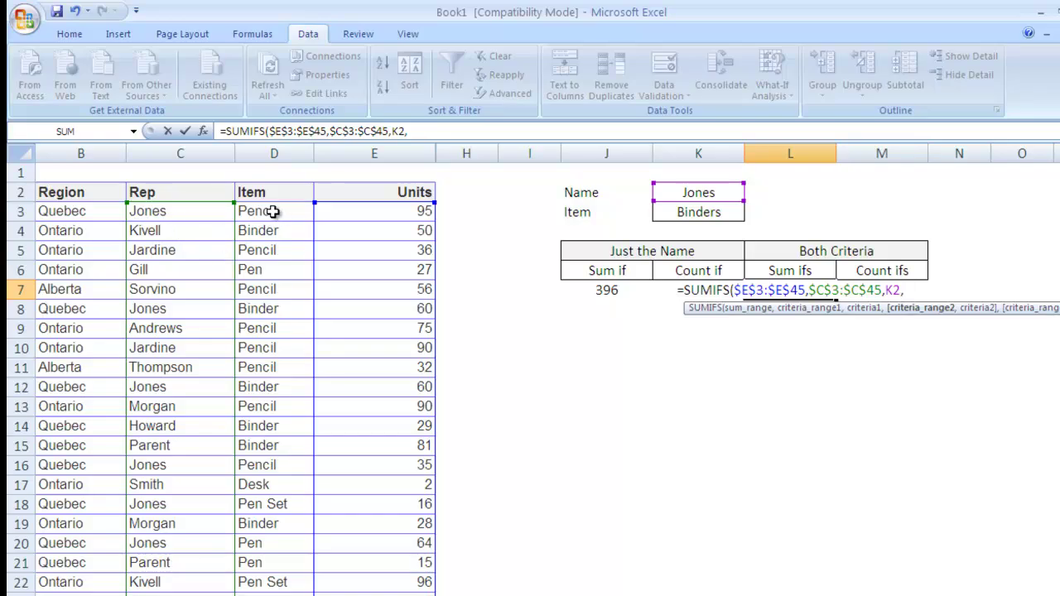
Complete the SUMIFS formula with the Item column $D$3:$D$45 as second criteria range and the Item cell K3 as its criterion
left_click(274, 209)
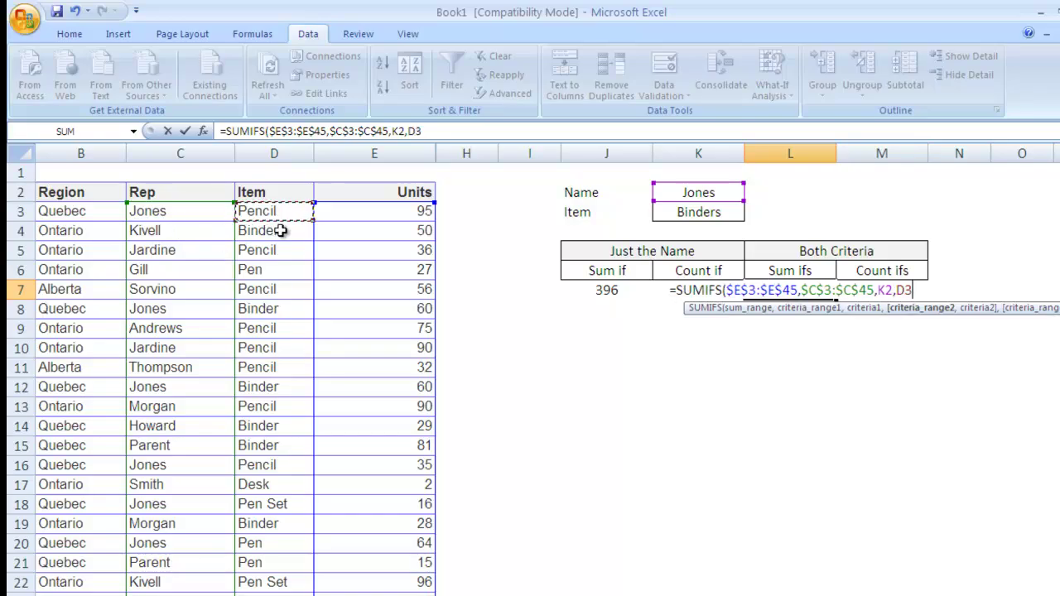
key("ctrl+shift+Down")
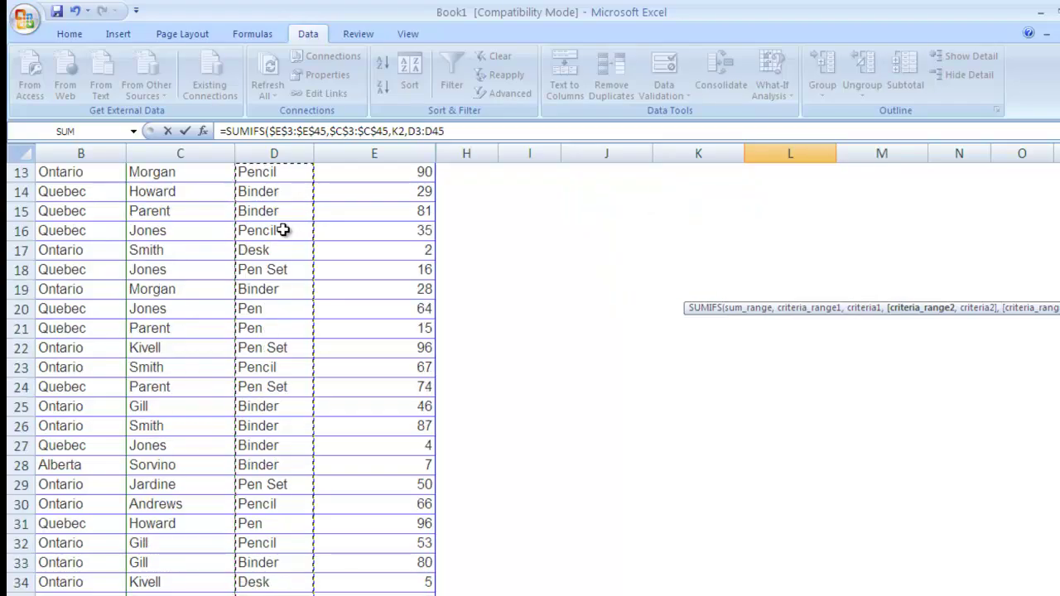
key("F4")
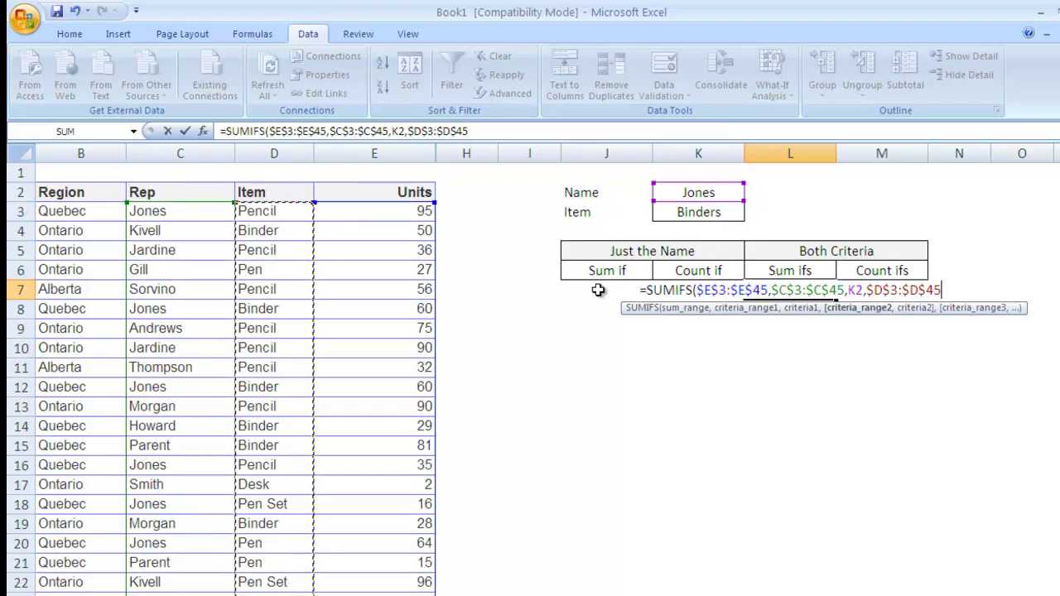
type(",")
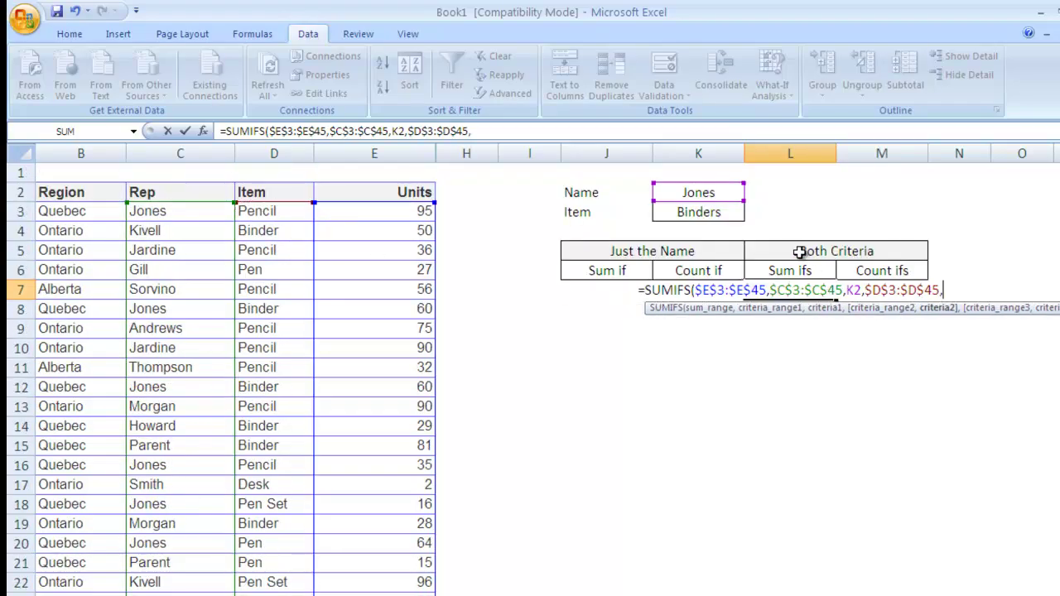
left_click(702, 213)
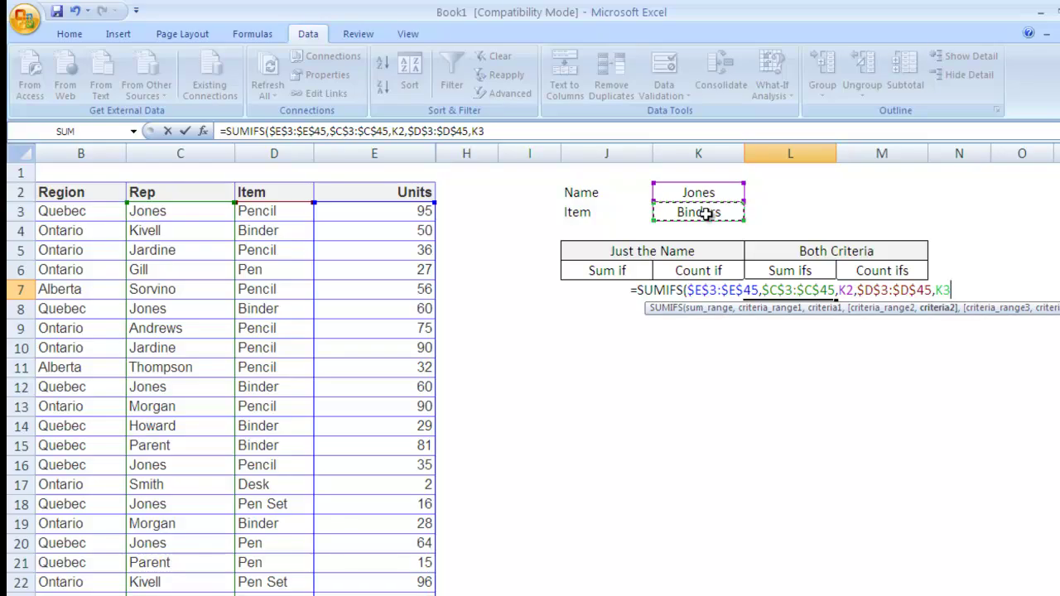
type(")")
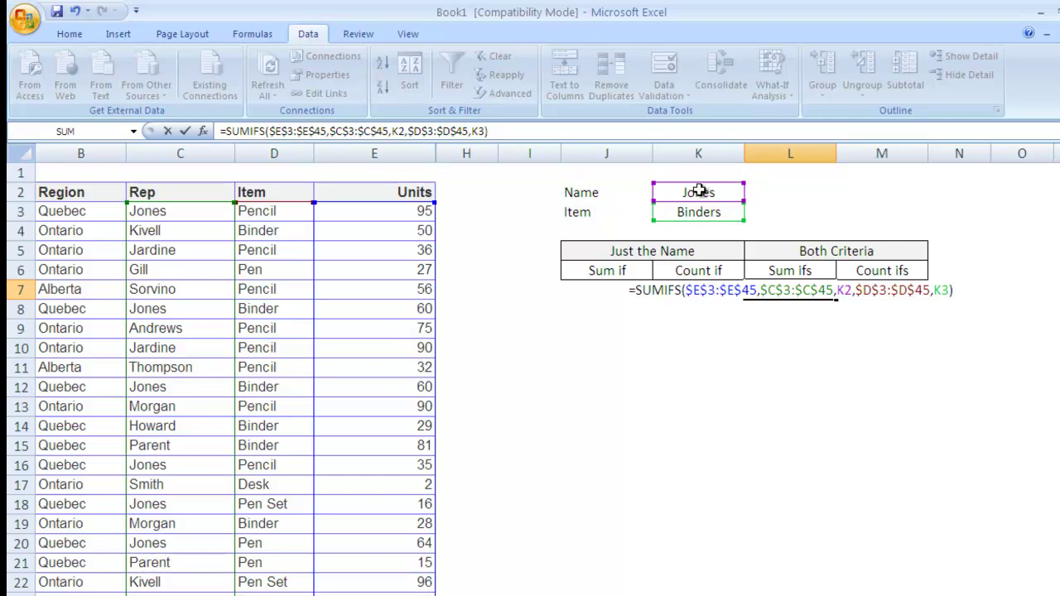
Test the SUMIFS formula with Binder and Pencil as successive Item criteria in K3
left_click(666, 215)
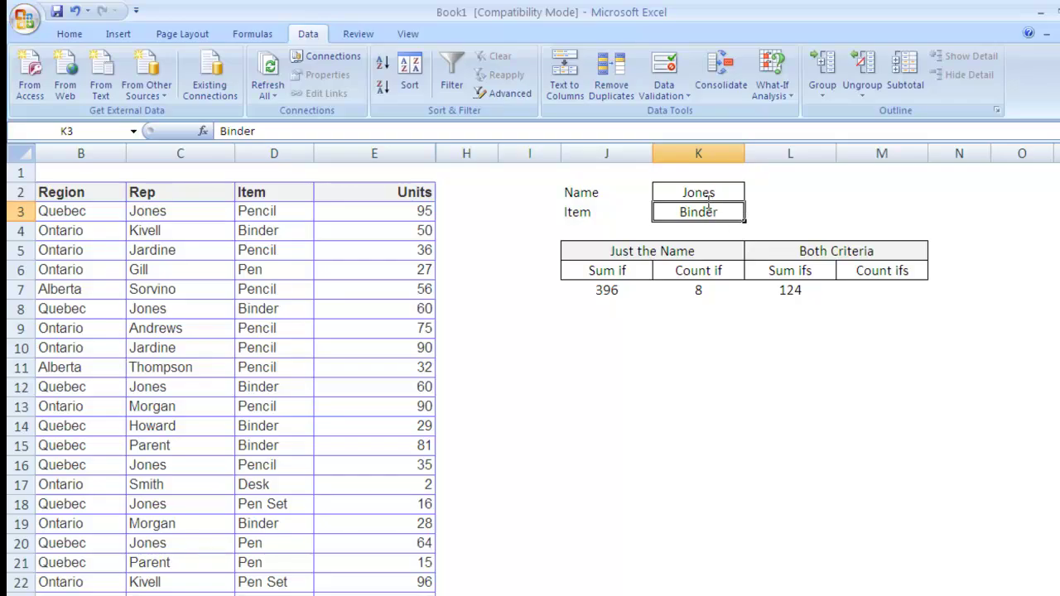
type("Pencil")
key("Return")
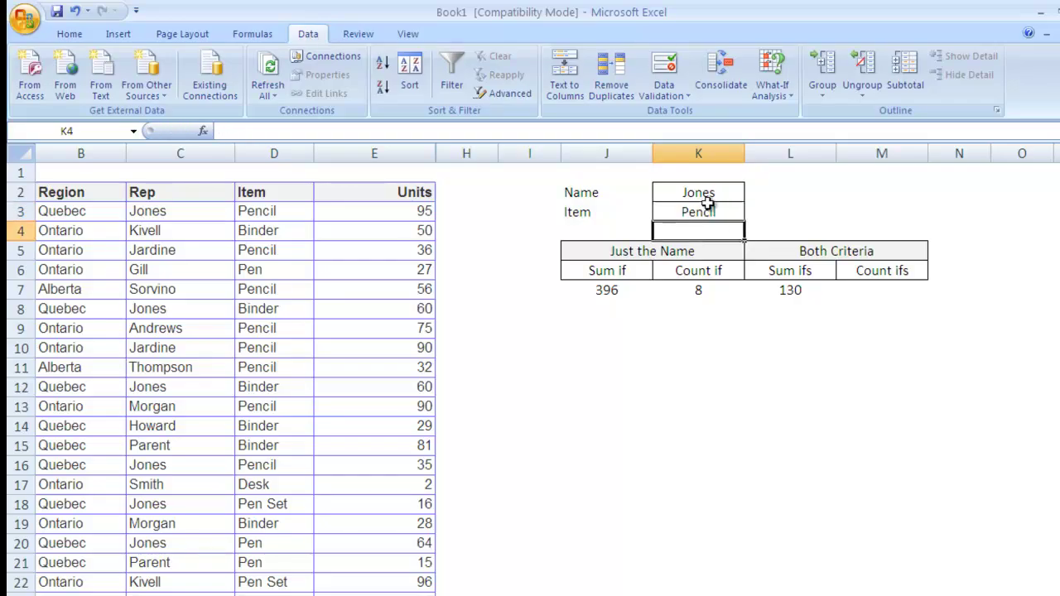
key("Up")
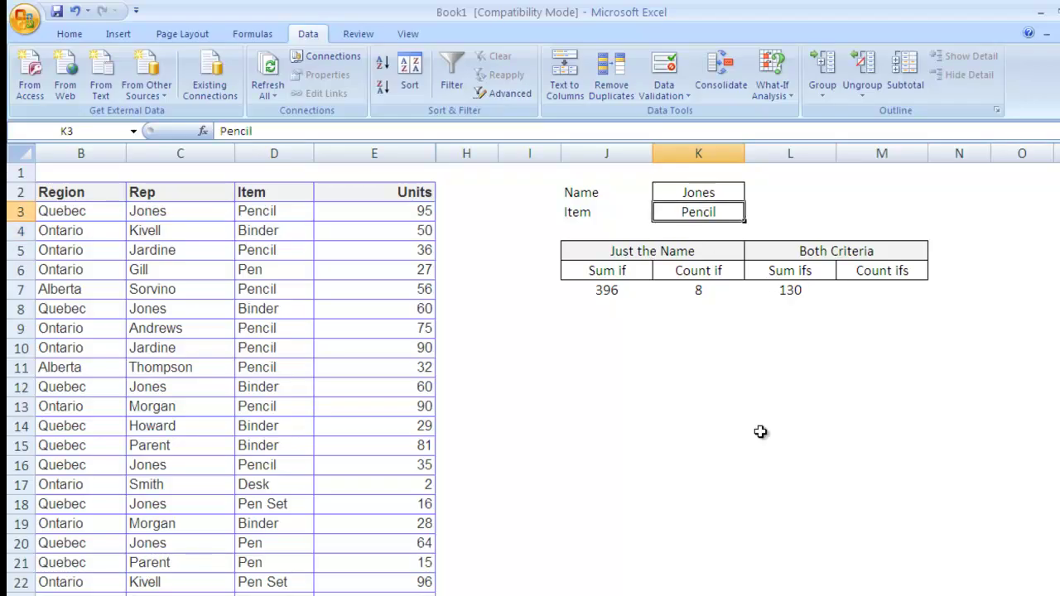
Test the SUMIFS formula with Desk as the Item criterion in K3
scroll(574, 465, "down", 3)
scroll(578, 468, "up", 3)
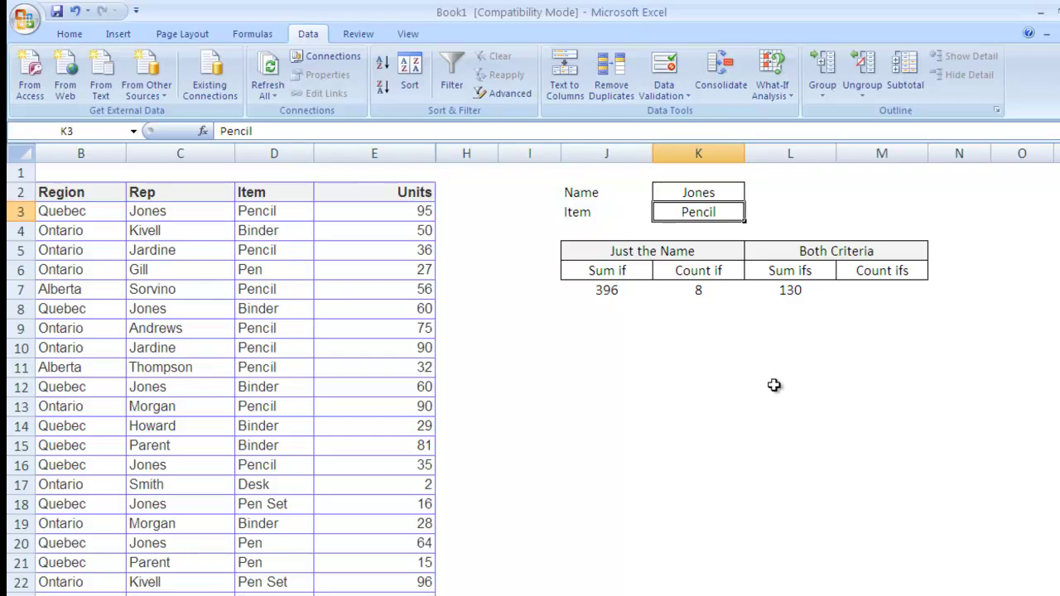
type("Desk")
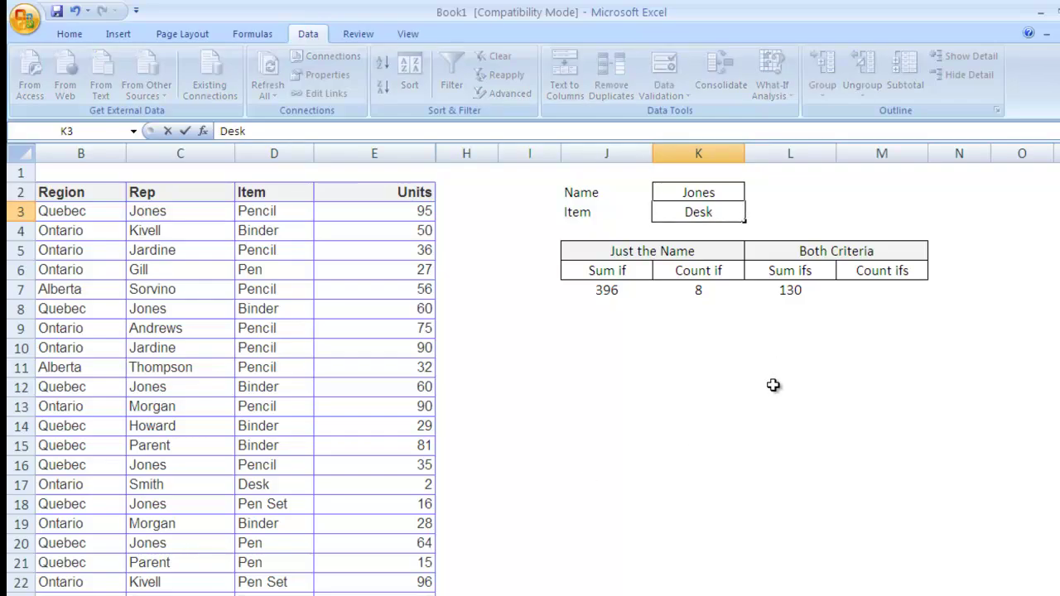
key("Return")
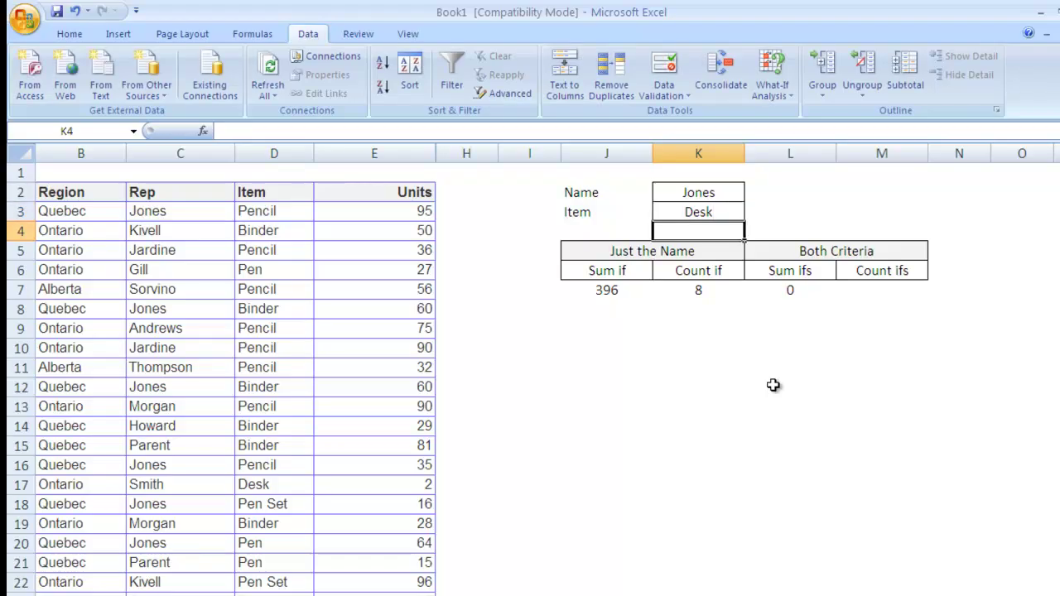
Copy the Desk entry from D17 into the Item criterion cell K3 and check the SUMIFS cell L7
left_click(286, 485)
key("ctrl+c")
left_click(709, 212)
key("ctrl+v")
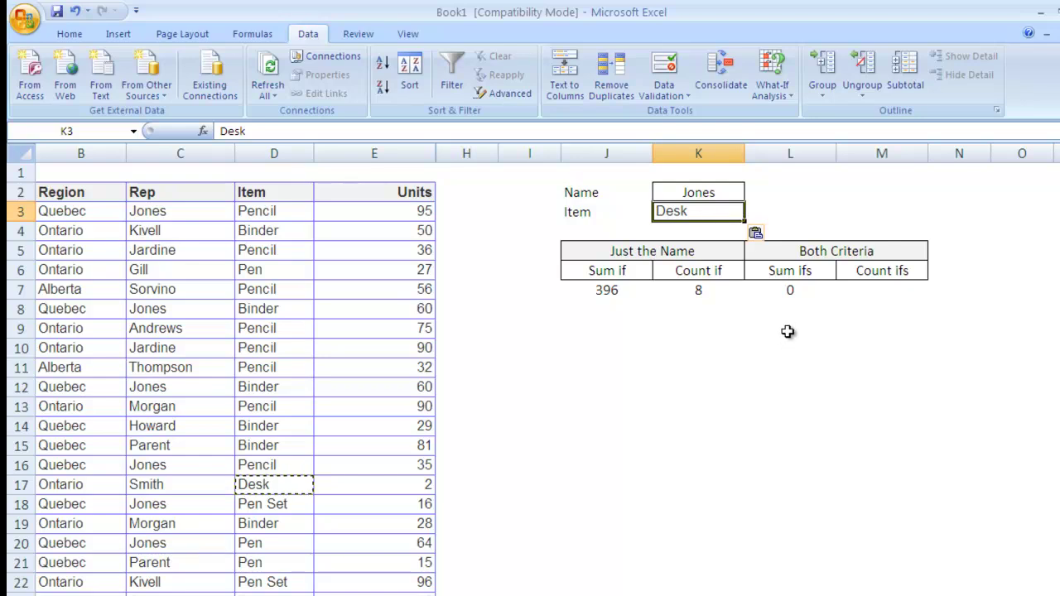
left_click(784, 323)
left_click(782, 288)
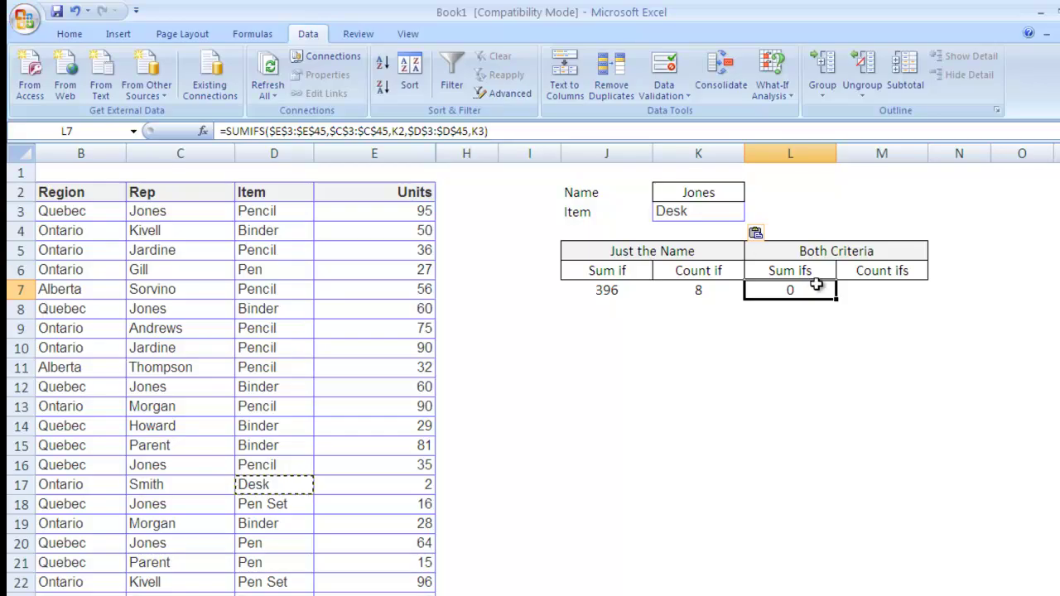
Start a COUNTIFS formula in the Count ifs cell M7 with the Rep column $C$3:$C$45 as the absolute first criteria range
left_click(890, 290)
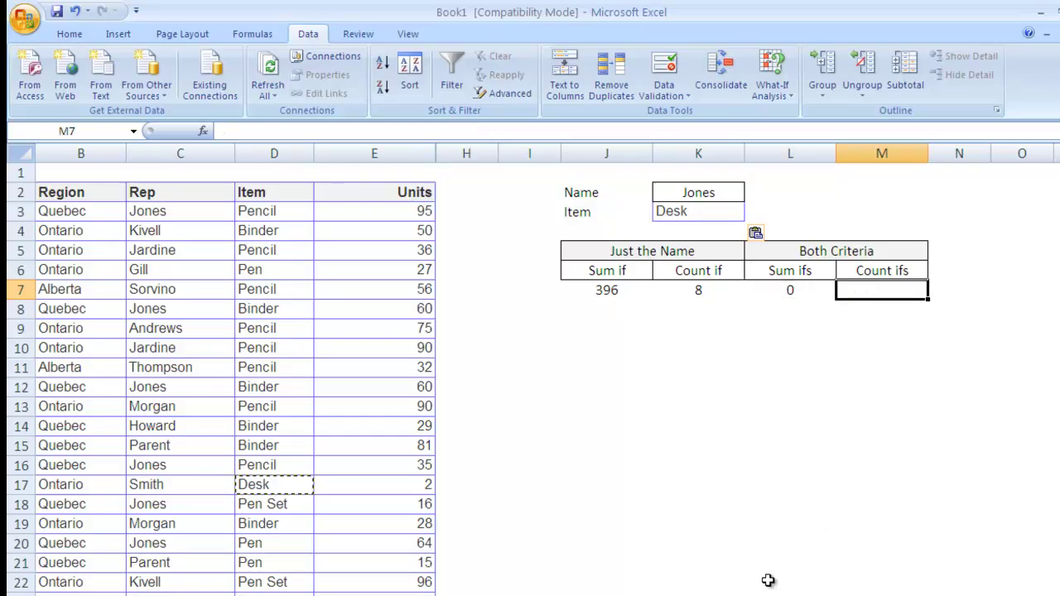
type("s")
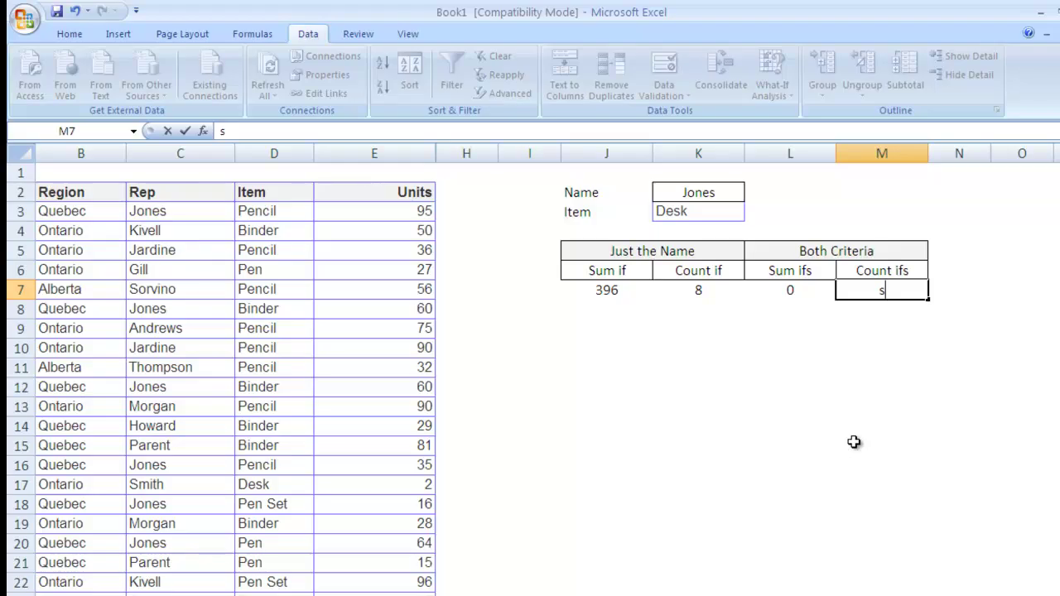
key("BackSpace")
type("=countifs")
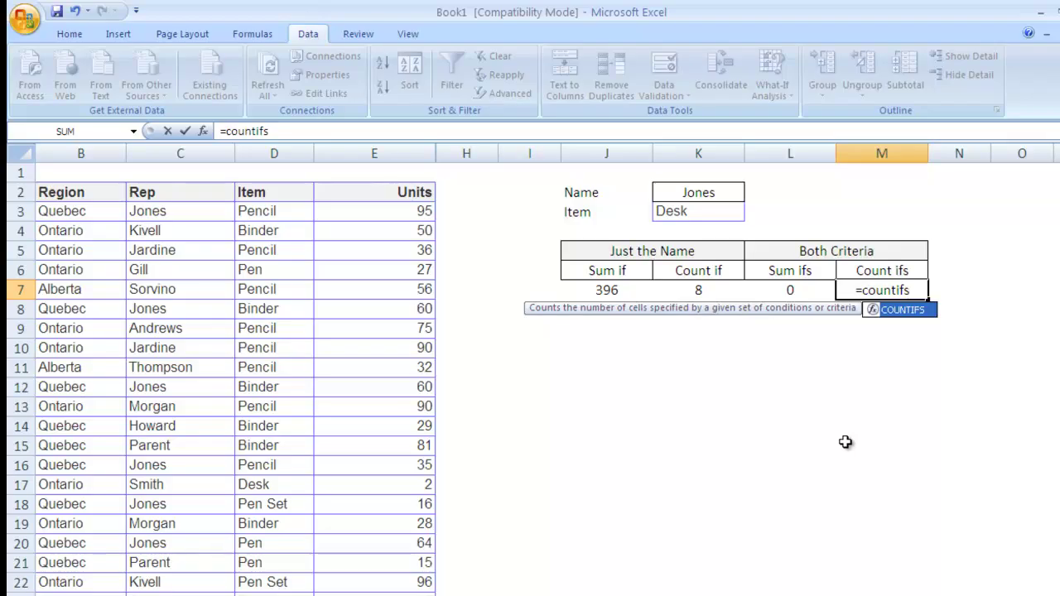
key("Tab")
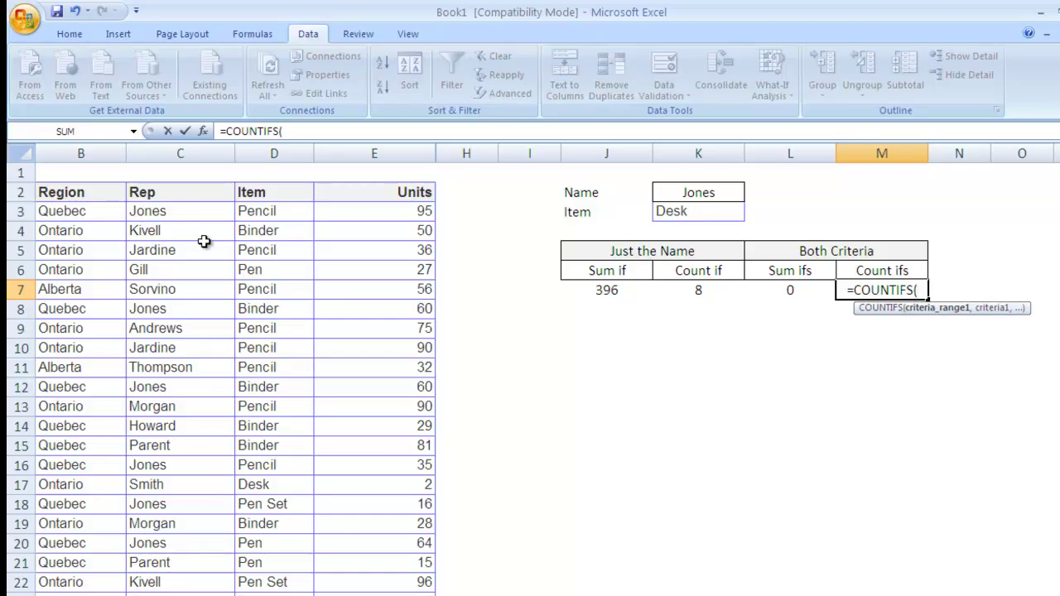
left_click(163, 212)
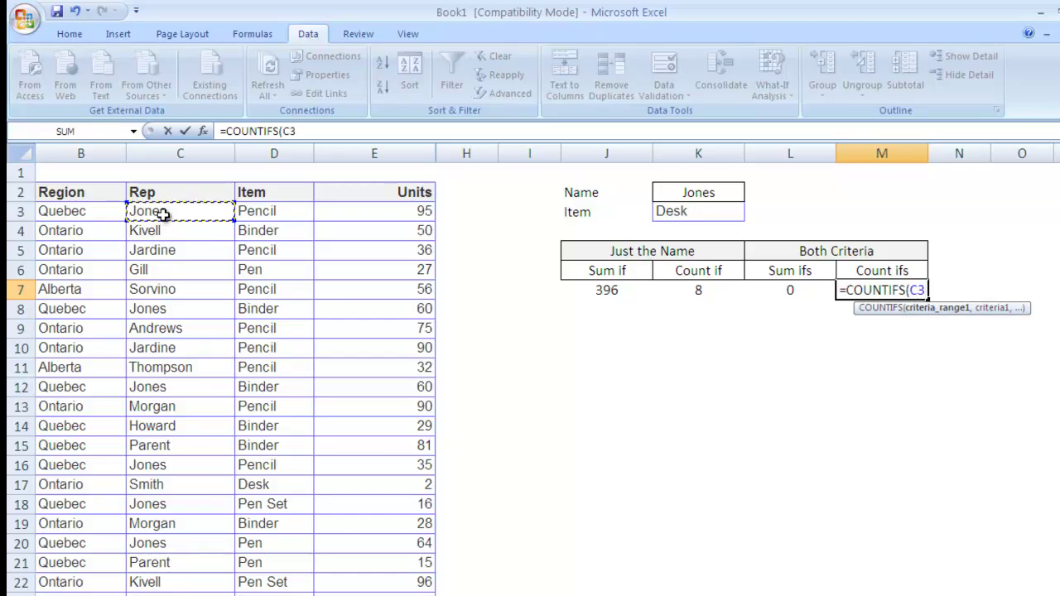
type(":C45")
scroll(163, 213, "down", 4)
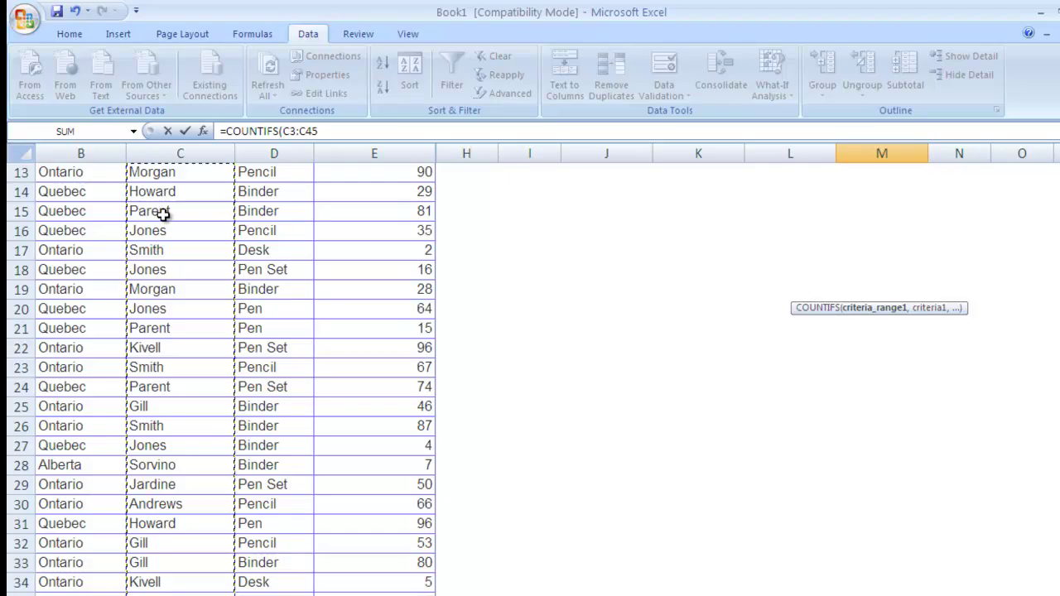
key("F4")
scroll(163, 212, "up", 4)
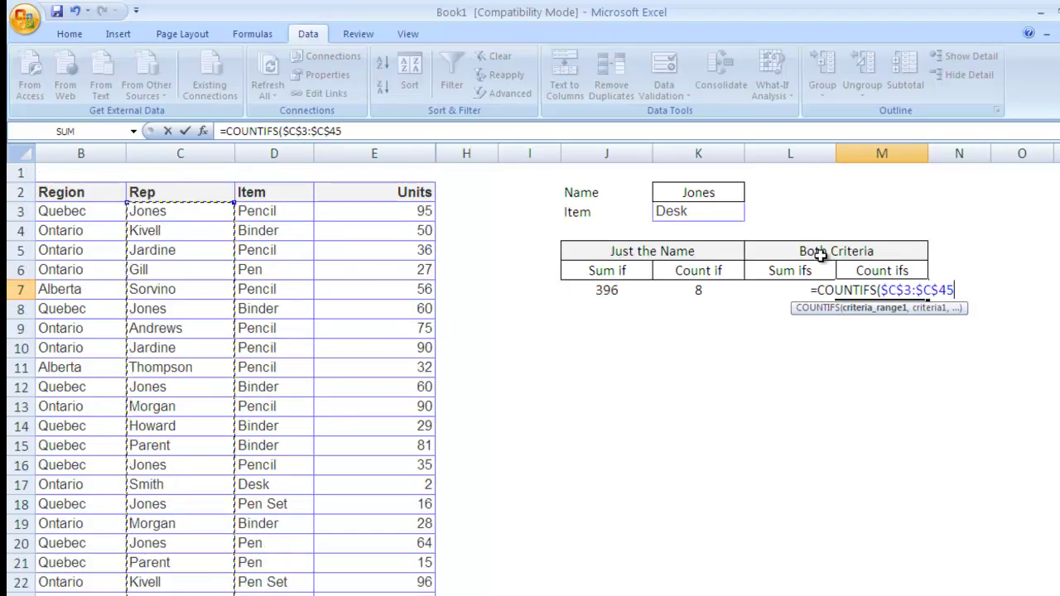
Use the Name cell K2 as the first COUNTIFS criterion and enter the formula, keeping M7 selected
type(",")
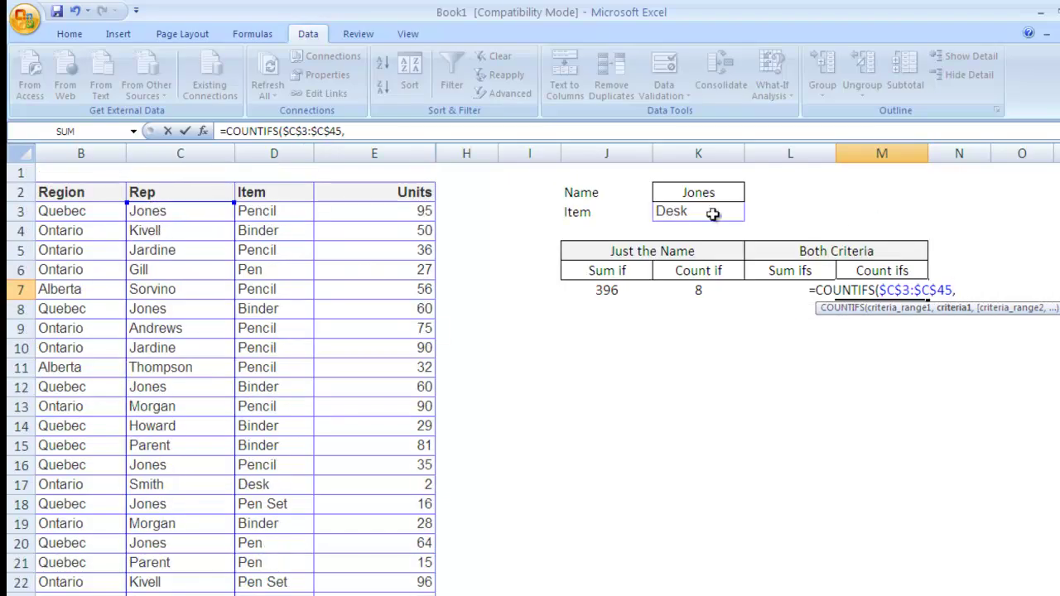
left_click(699, 192)
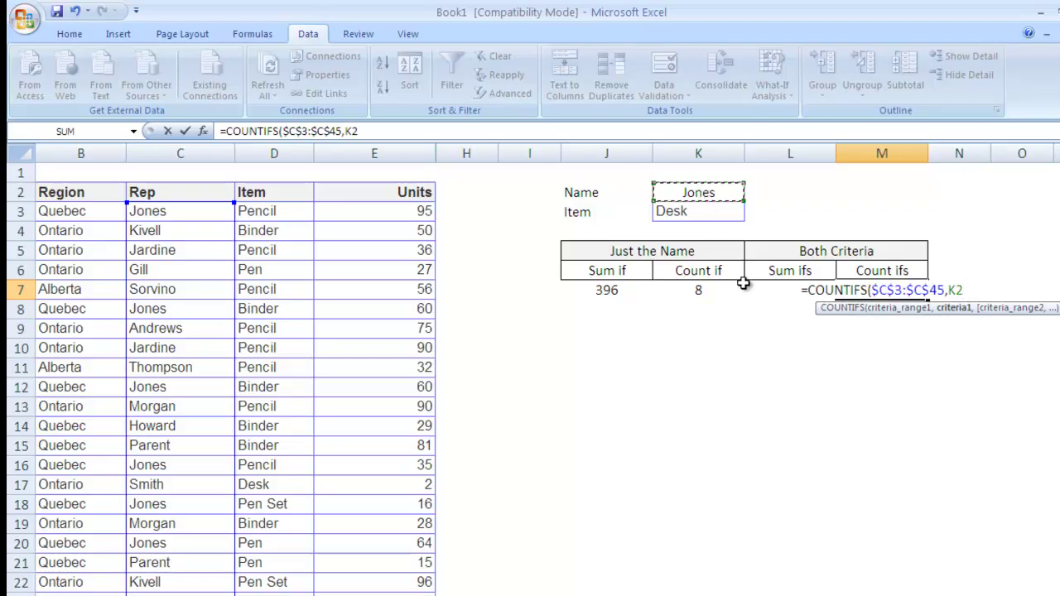
key("ctrl+Return")
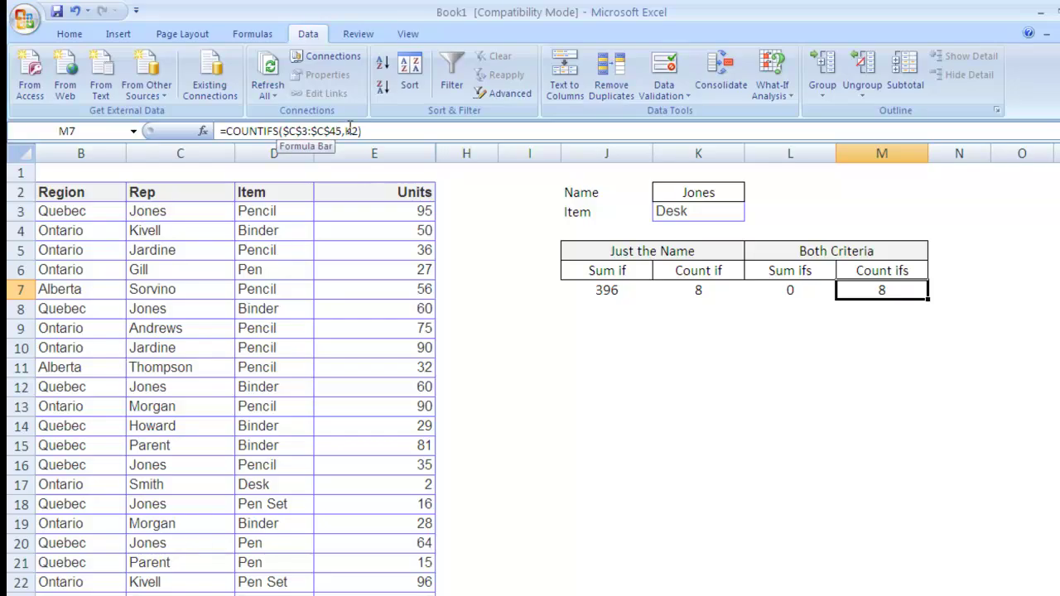
Add the Item column $D$3:$D$45 as the absolute second criteria range in the COUNTIFS formula in M7
left_click(360, 131)
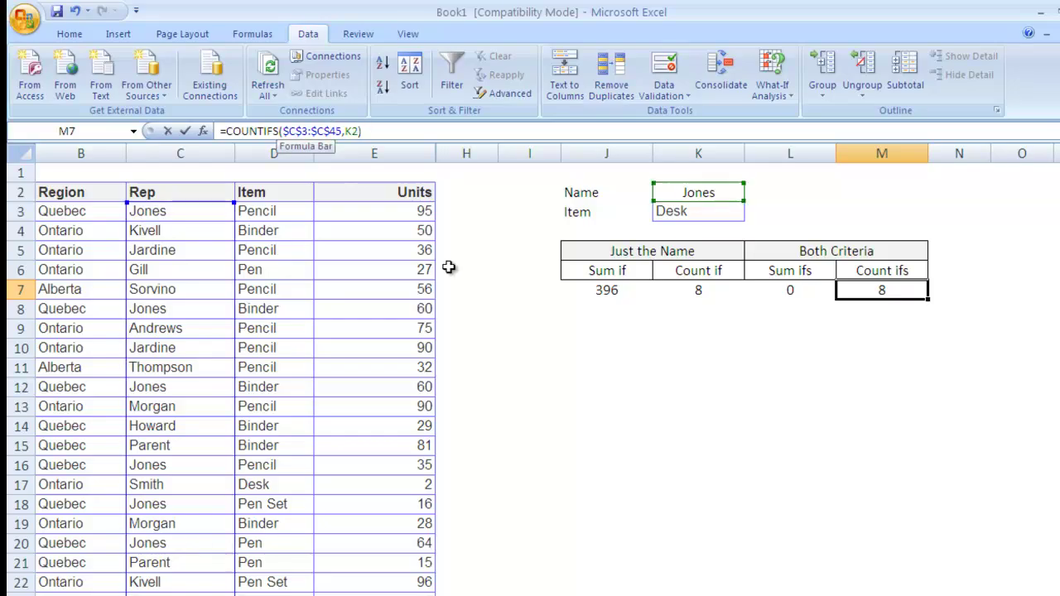
type(",")
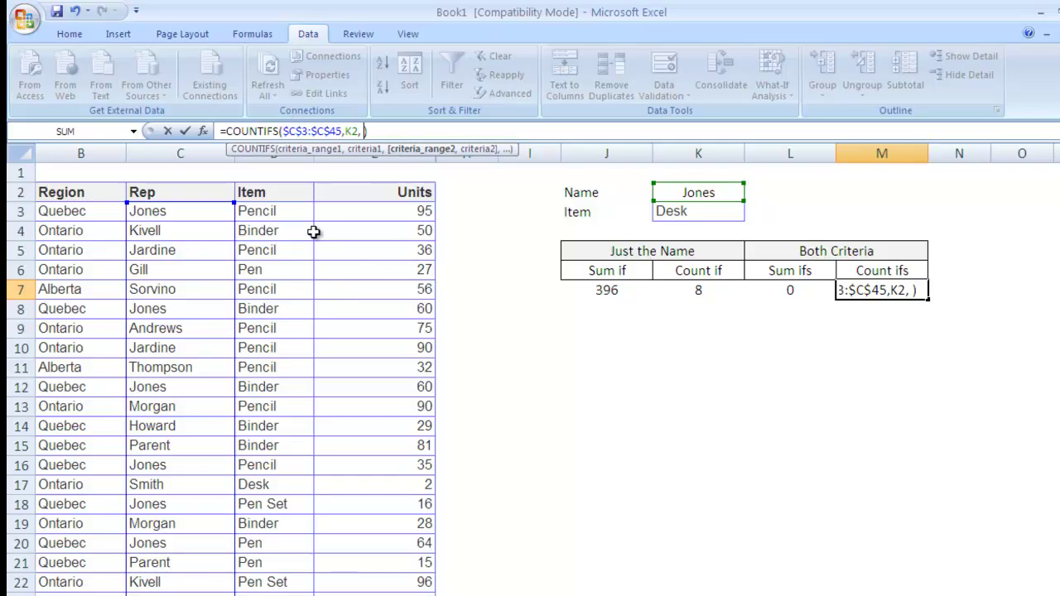
left_click(290, 212)
key("ctrl+shift+Down")
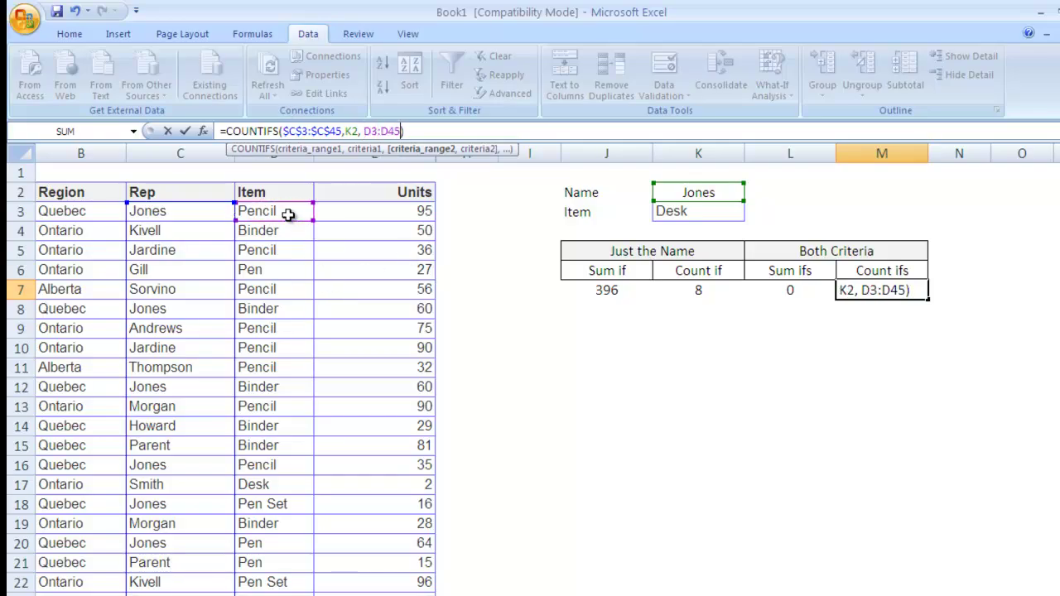
key("F4")
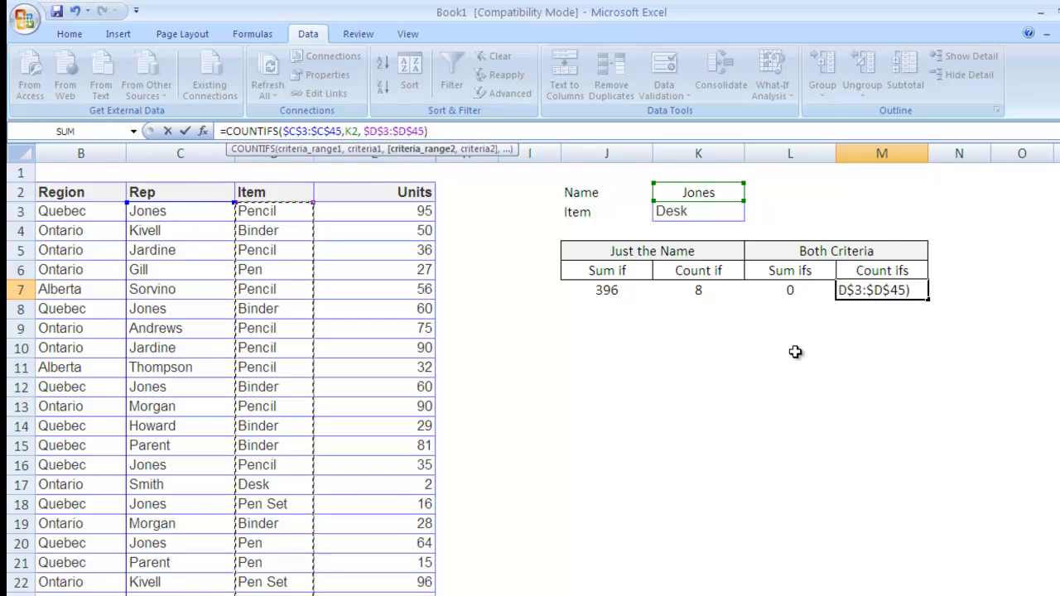
Use the Item cell K3 as the second COUNTIFS criterion and enter the formula with the proposed correction, keeping M7 selected
type(",")
left_click(699, 217)
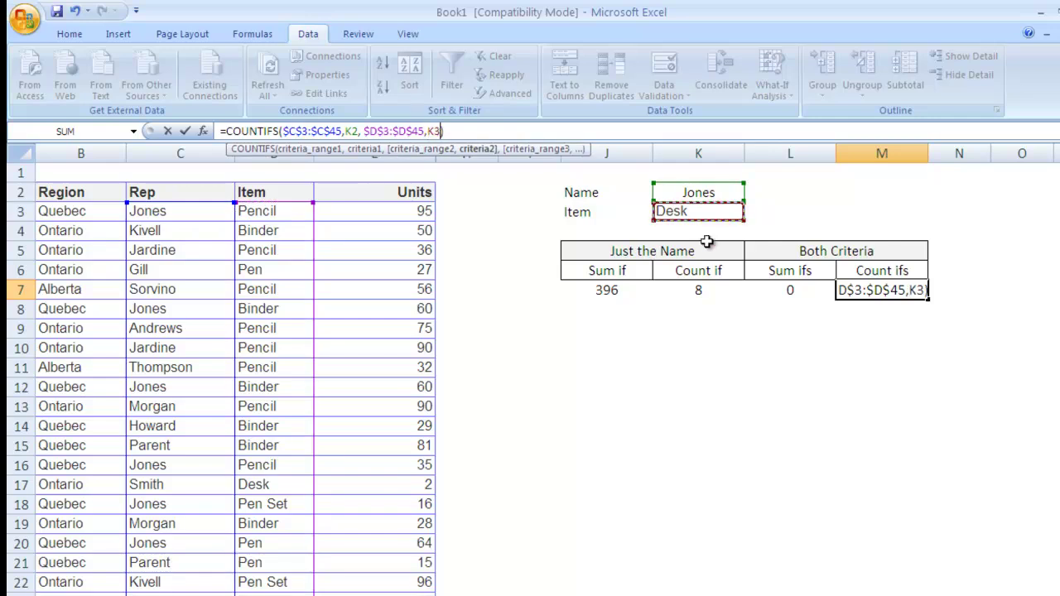
type("))")
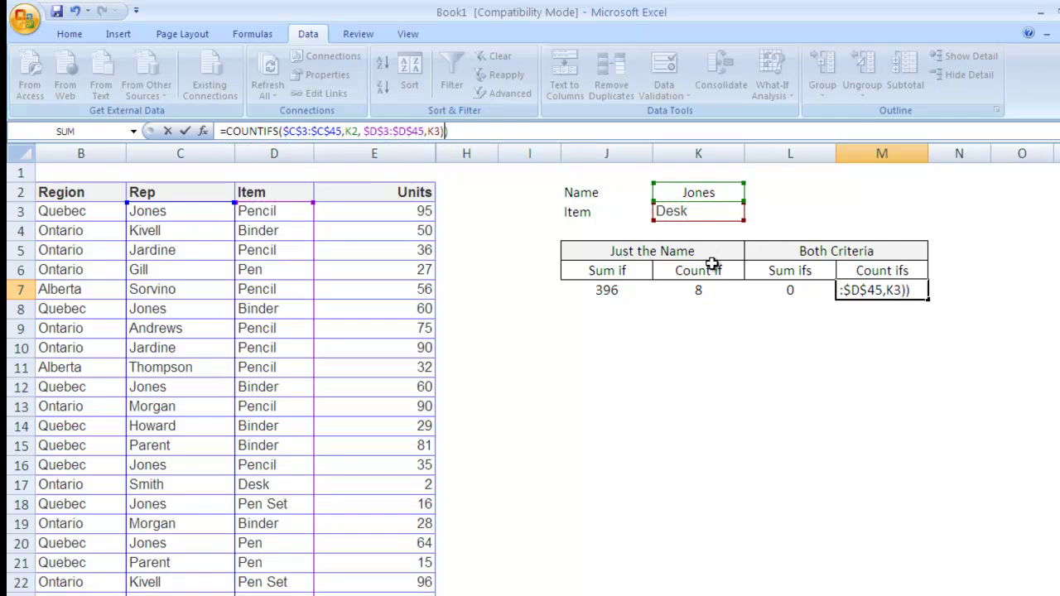
key("Return")
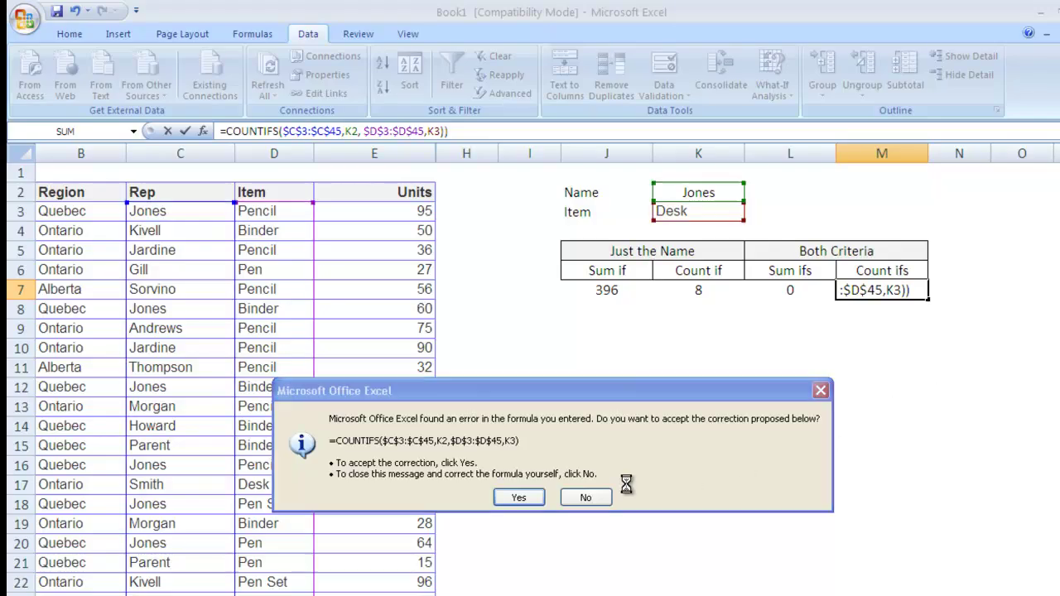
key("Return")
left_click(892, 286)
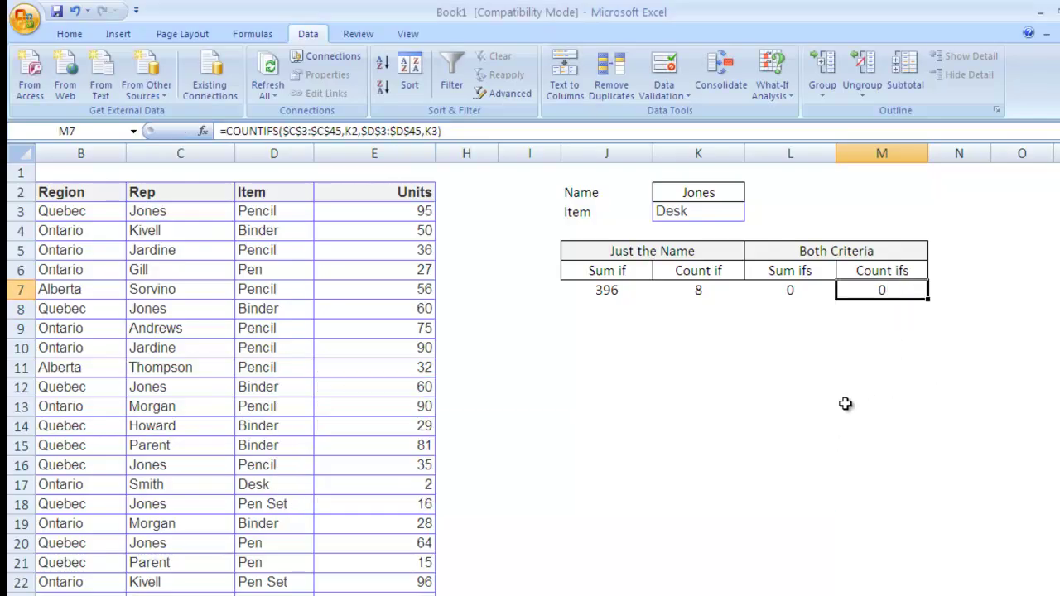
Set the Item criterion in K3 to Binder and check the SUMIFS and COUNTIFS cells L7 and M7
left_click(778, 290)
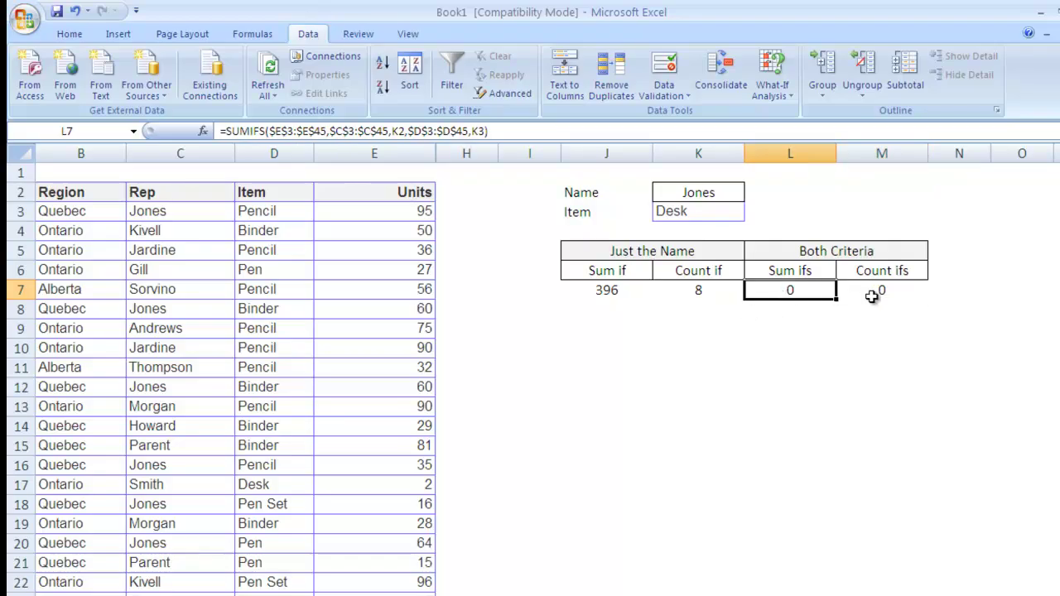
left_click(700, 212)
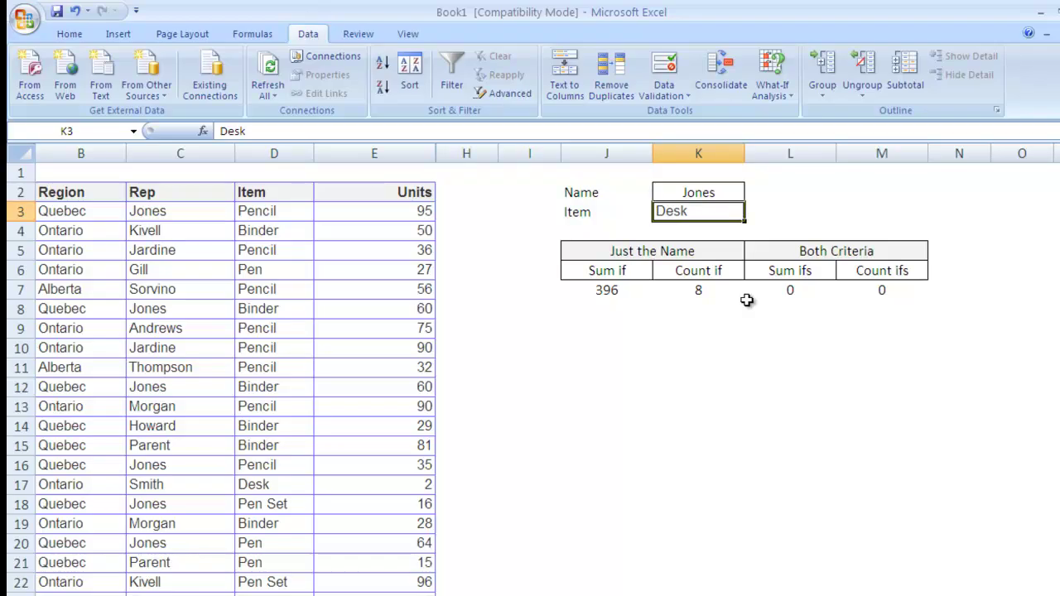
type("Binder")
key("Return")
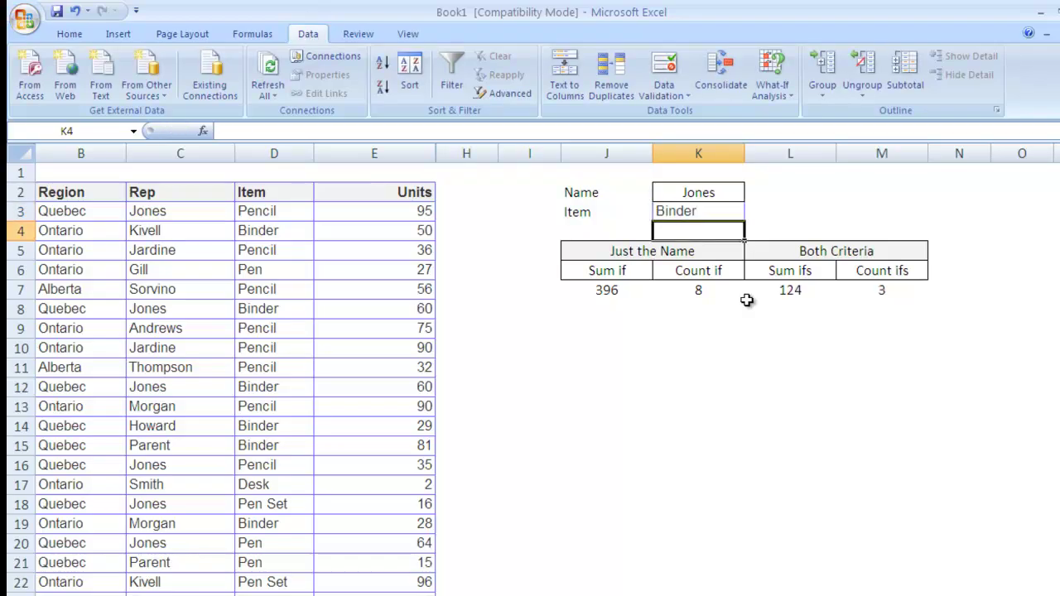
scroll(879, 319, "down", 1)
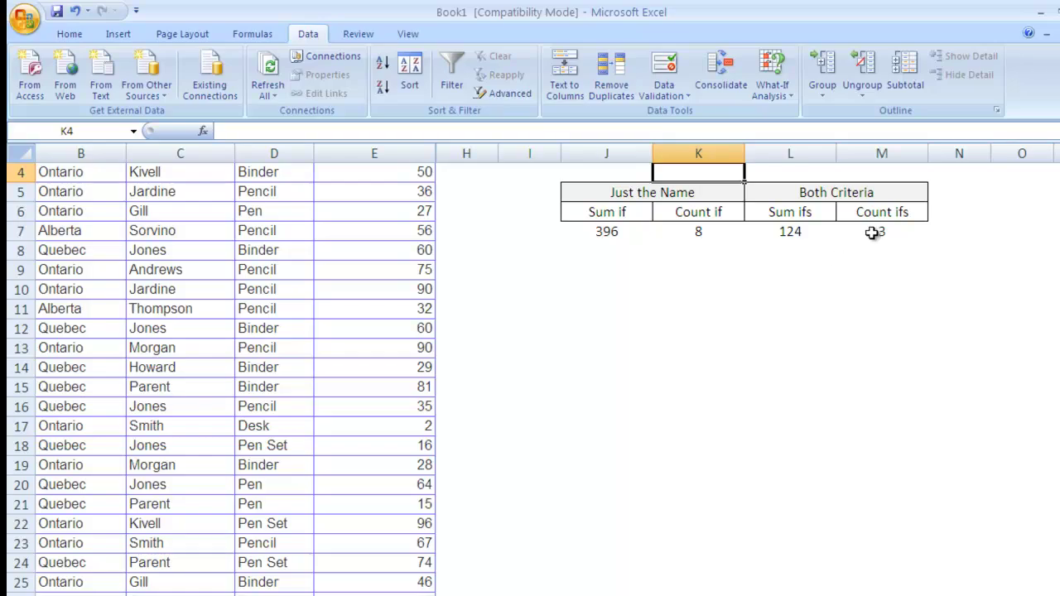
left_click(880, 295)
scroll(890, 410, "up", 1)
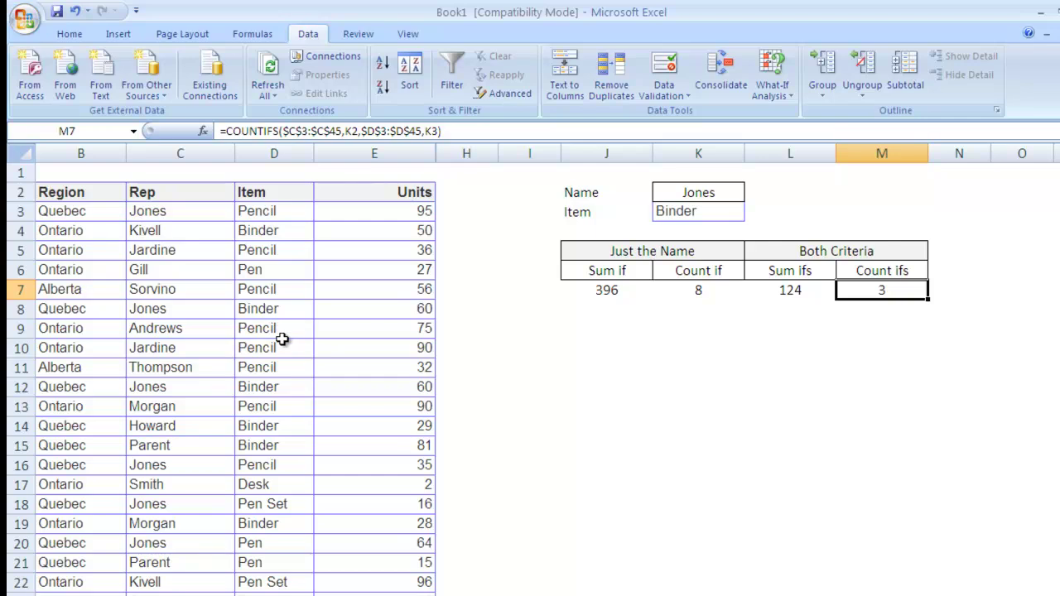
left_click(793, 290)
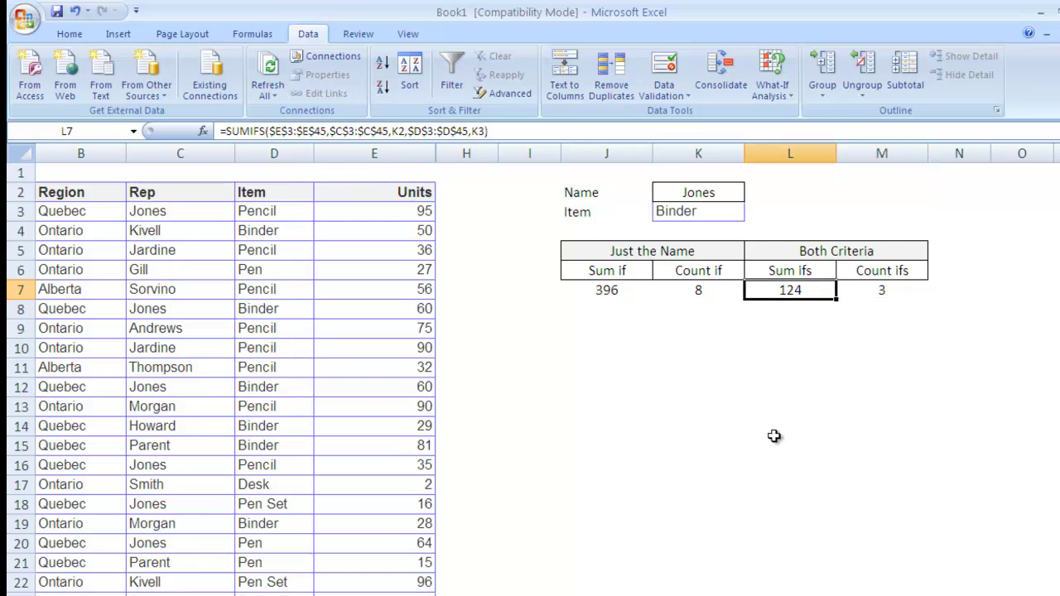
left_click(685, 353)
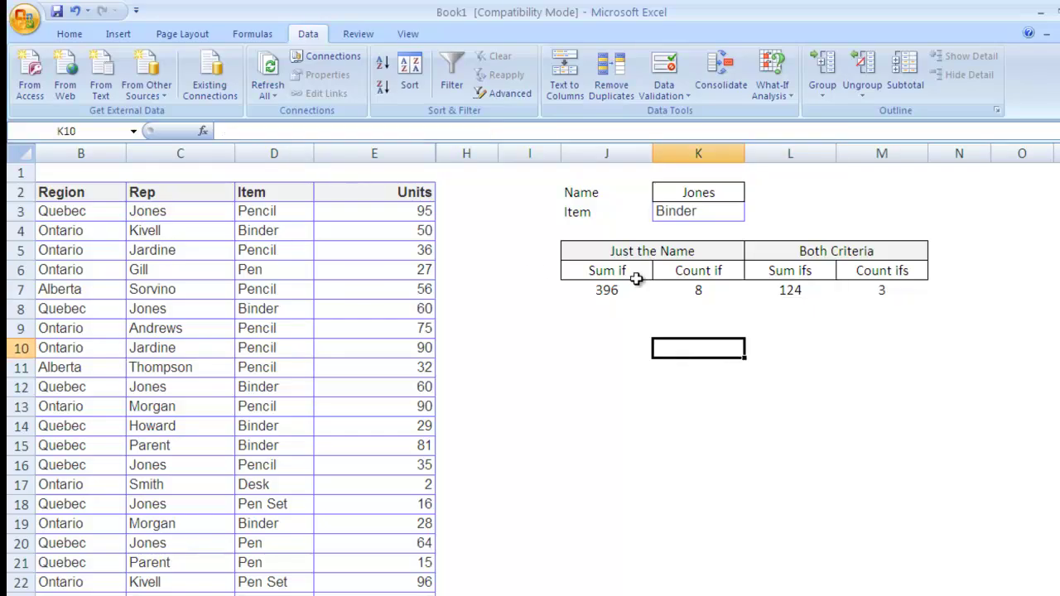
left_click_drag(816, 294, 853, 291)
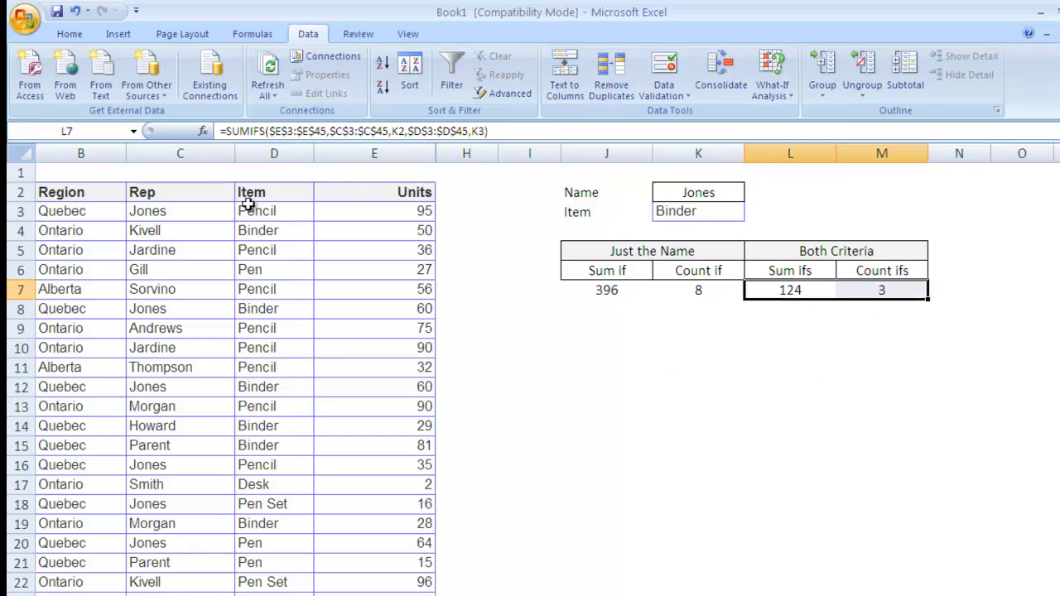
Turn on filtering for the data table and filter the Rep column to only the rep named in K2
left_click(154, 192)
left_click(451, 79)
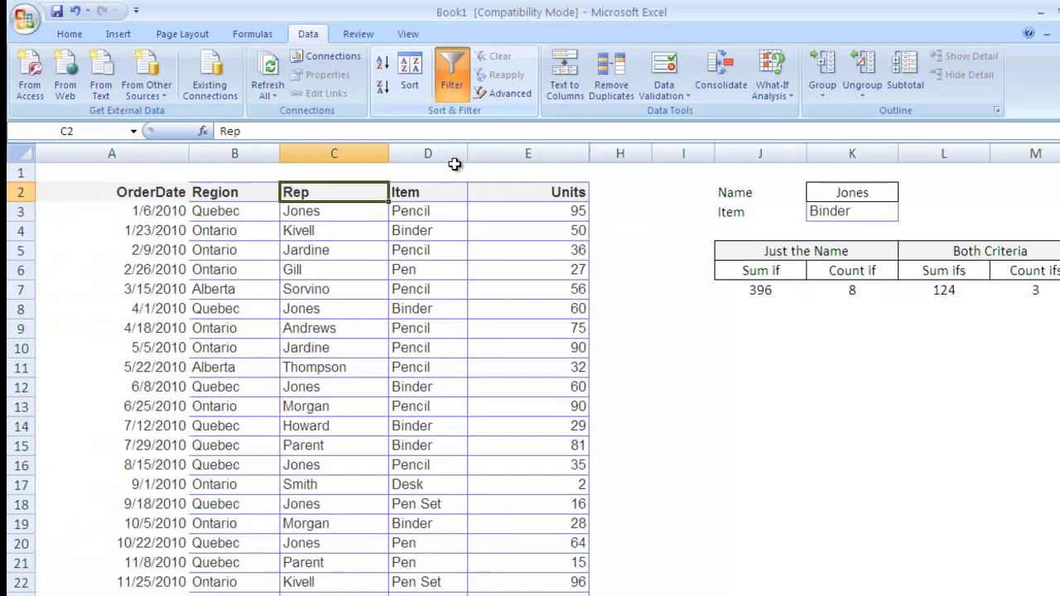
left_click(380, 192)
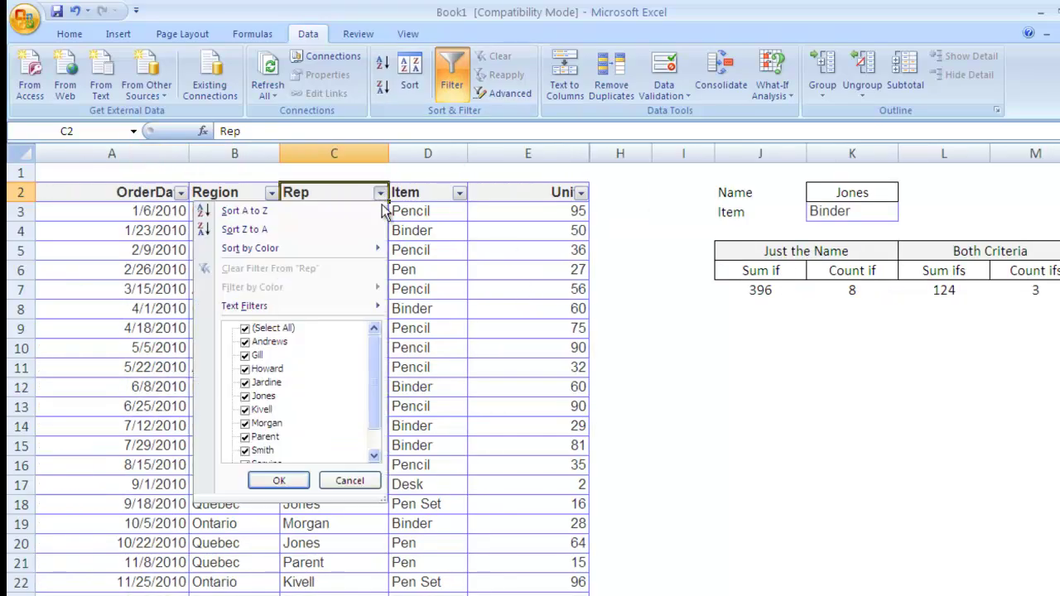
left_click(245, 329)
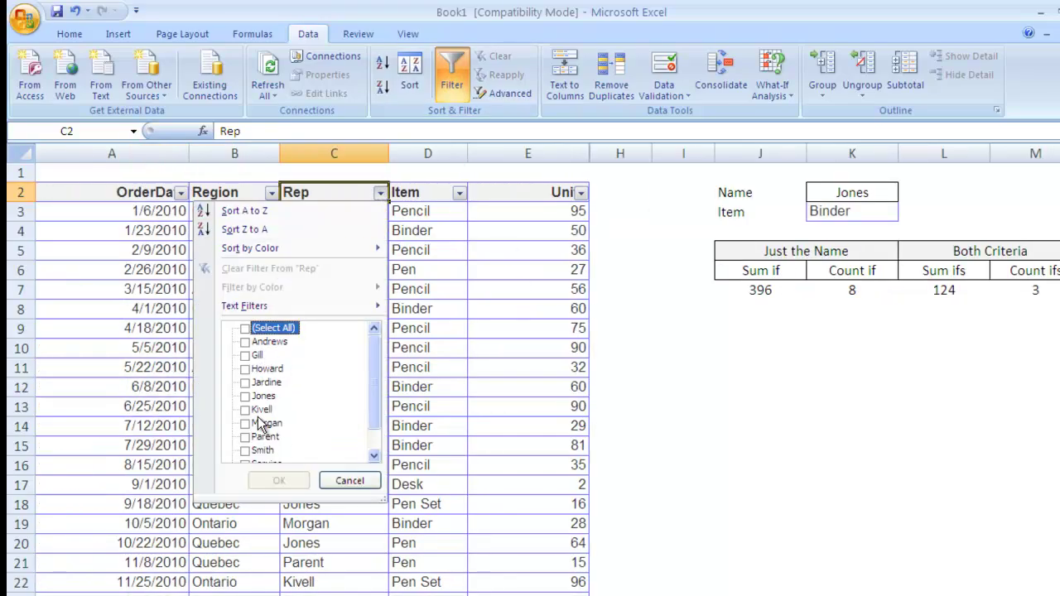
scroll(266, 418, "down", 1)
scroll(267, 414, "up", 1)
left_click(263, 396)
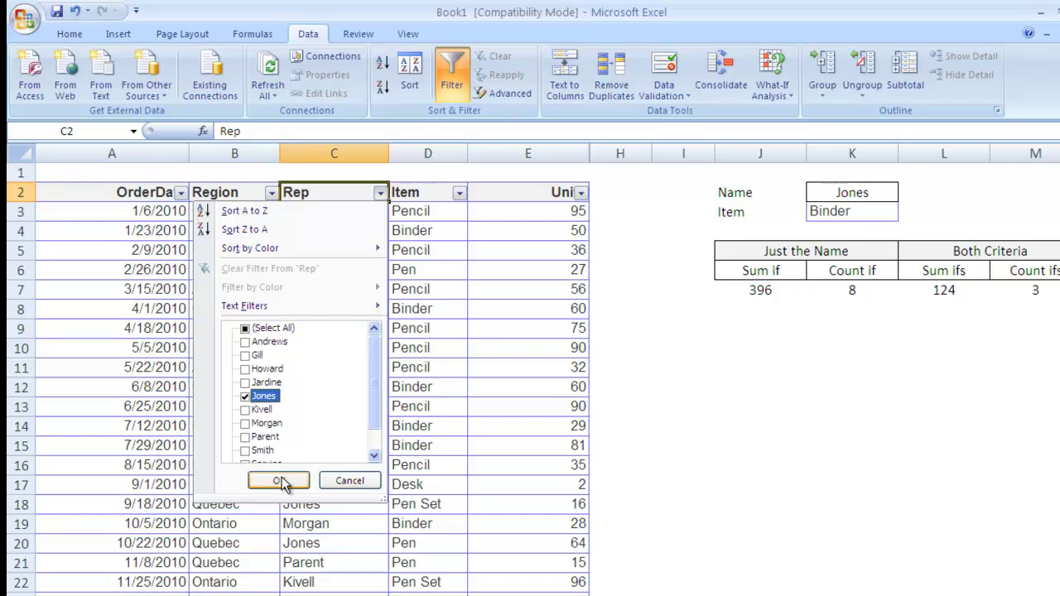
left_click(279, 481)
Filter the Item column to only Binder and select the remaining Rep and Units cells to verify the count and sum
left_click(460, 193)
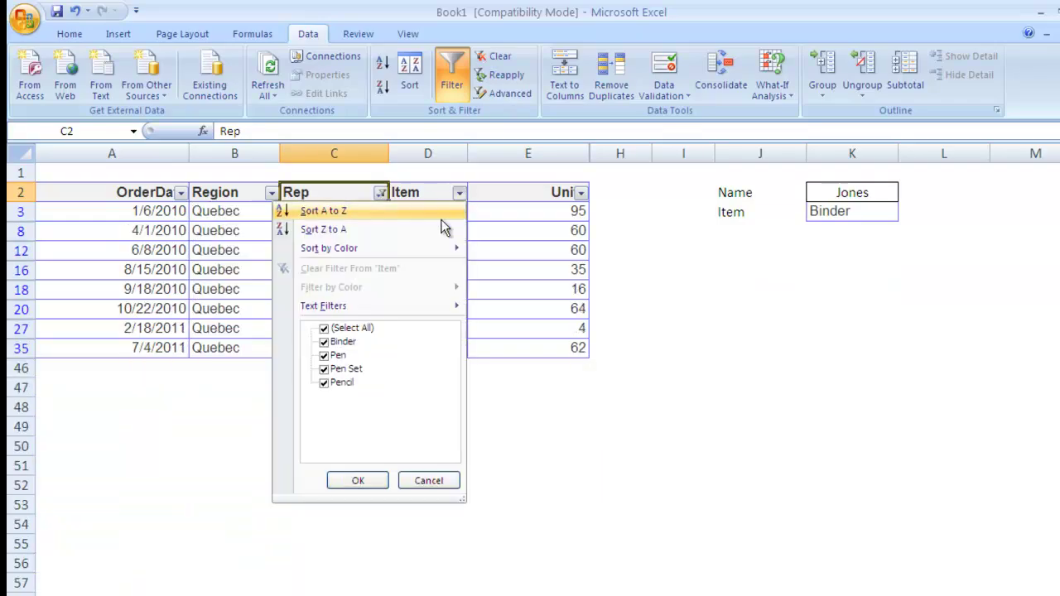
left_click(324, 329)
left_click(324, 341)
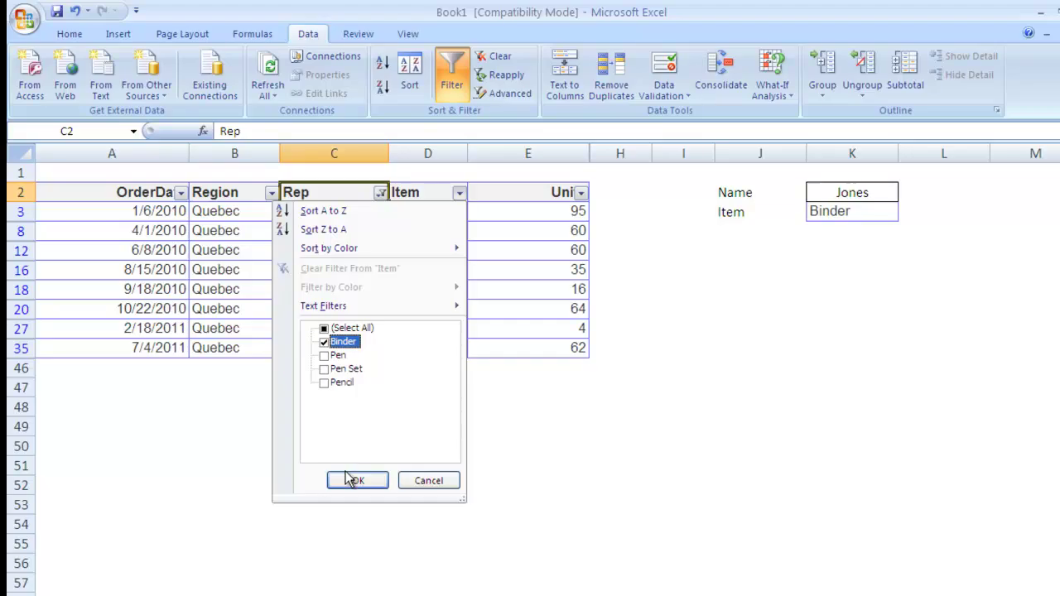
left_click(352, 480)
scroll(514, 268, "right", 1)
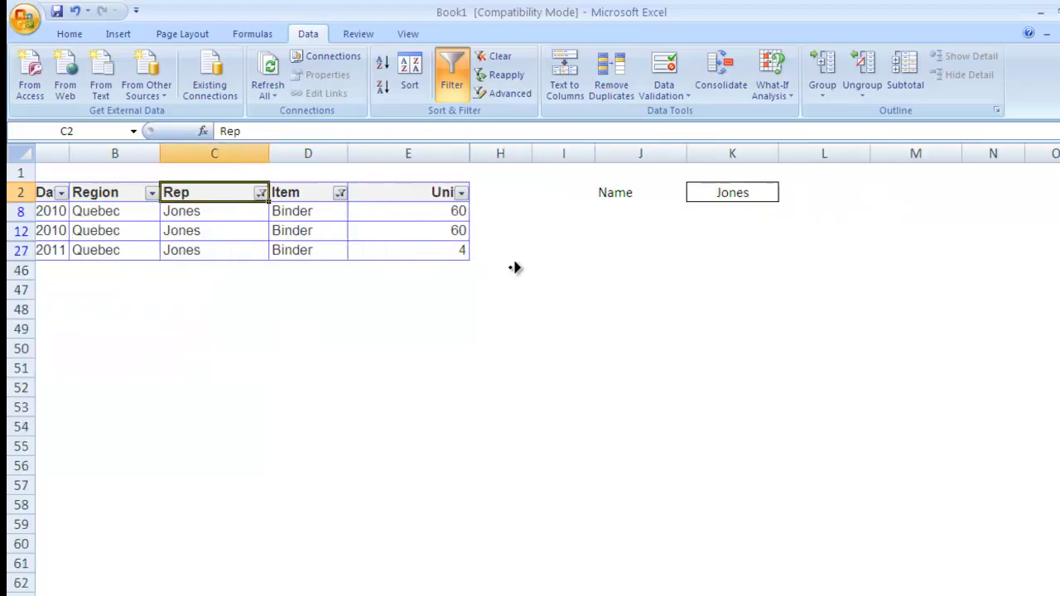
left_click_drag(207, 214, 202, 252)
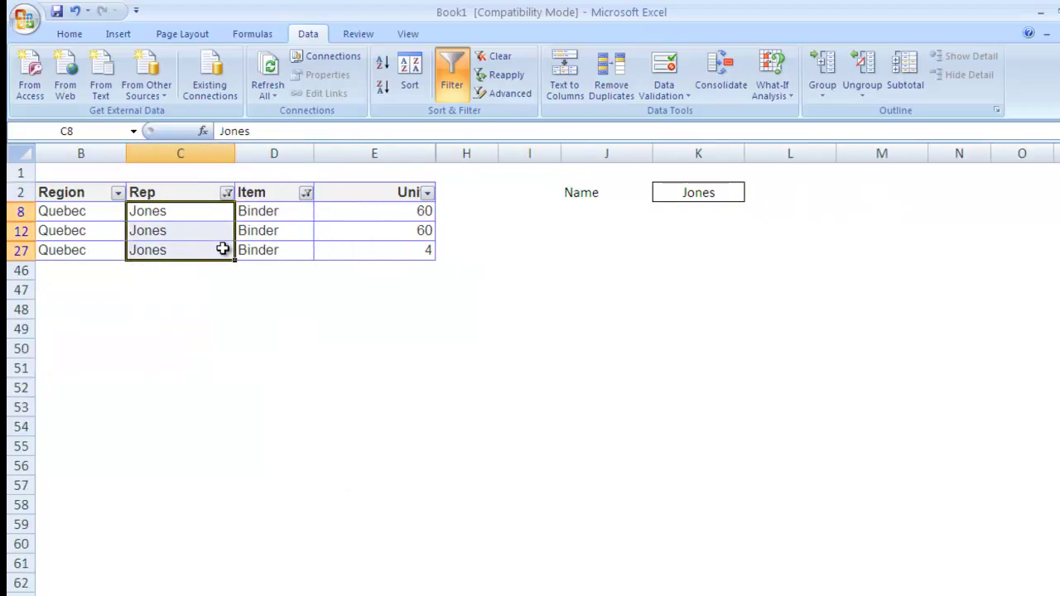
left_click_drag(389, 211, 394, 254)
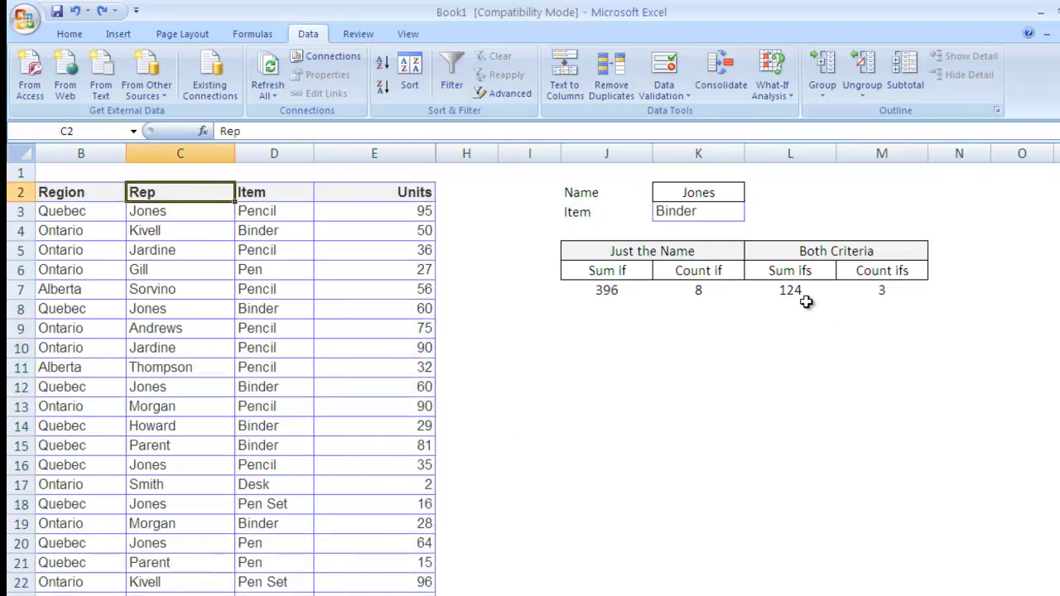
Move the summary table in J5:M7 down three rows to J8:M10, making room under the criteria cells
left_click(801, 291)
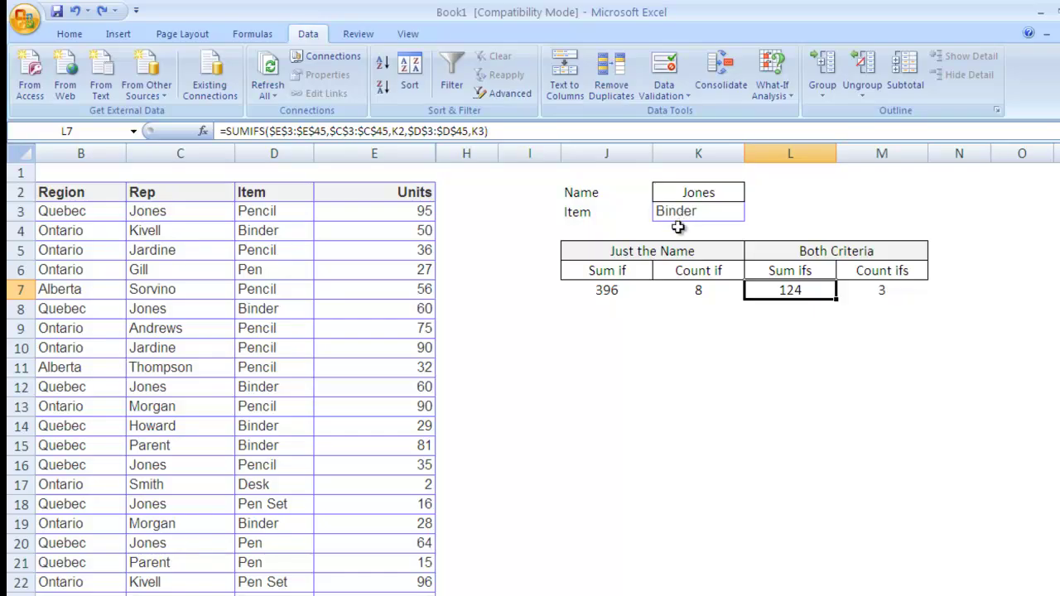
left_click(596, 227)
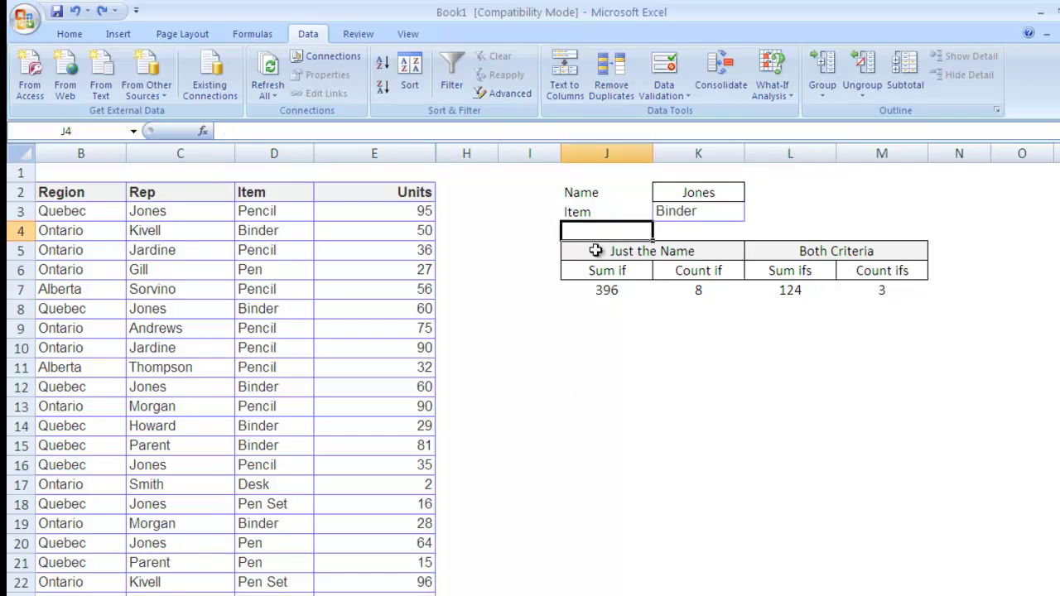
left_click_drag(597, 249, 843, 364)
left_click(766, 426)
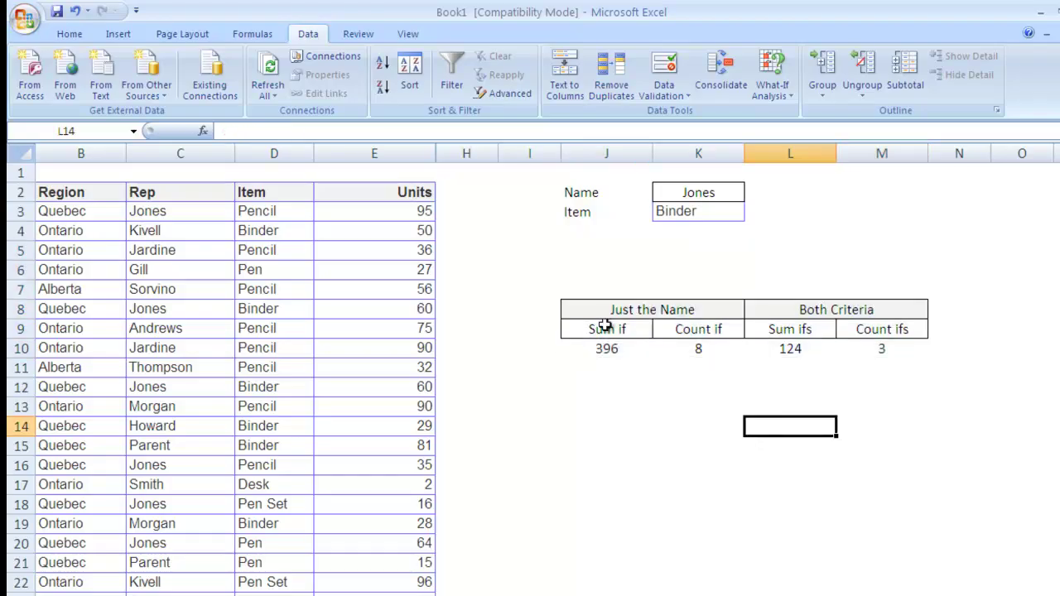
Enter the label Since in J4 below Item and review the dates in the OrderDate column
left_click(596, 230)
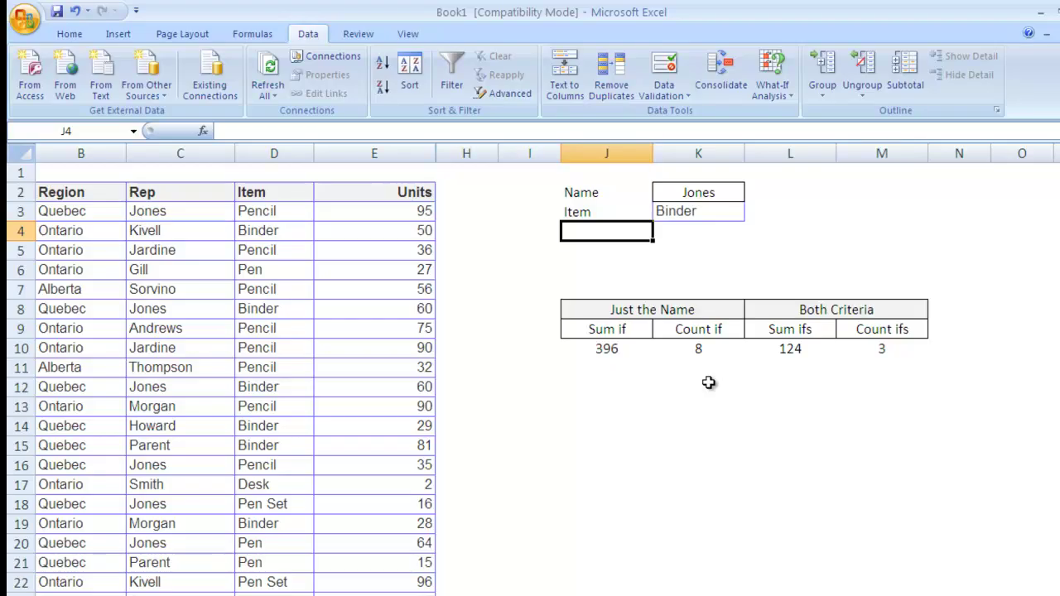
type("Since")
key("Tab")
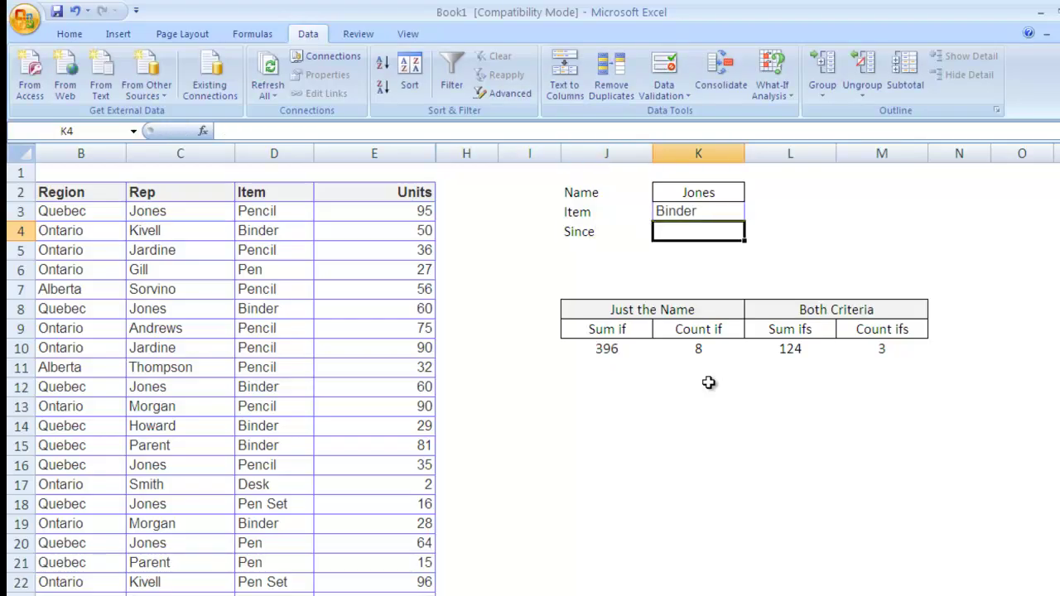
scroll(504, 378, "left", 1)
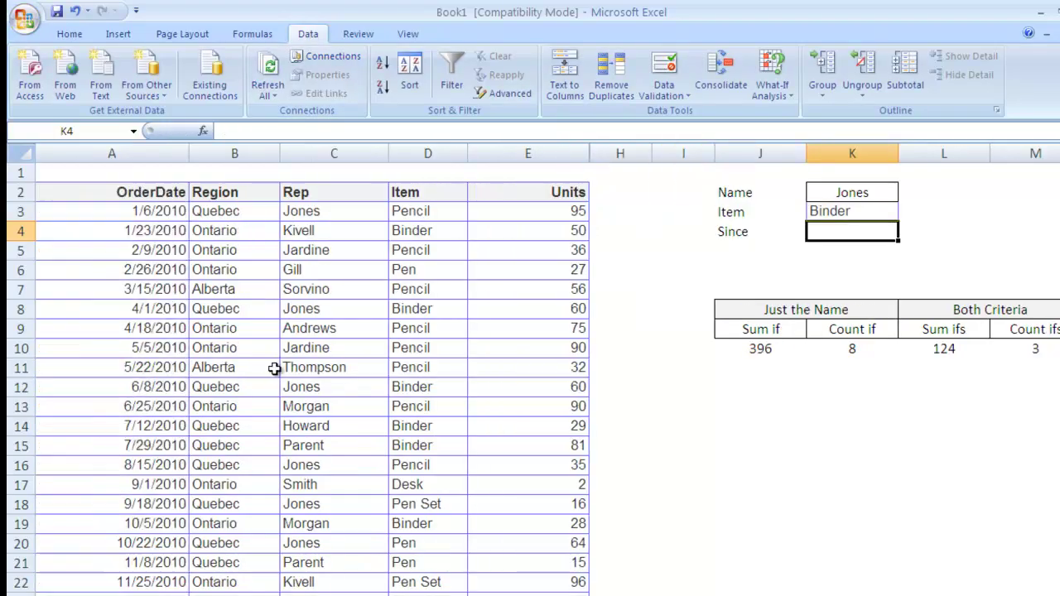
left_click_drag(139, 209, 149, 419)
Extend the label in J4 to read "Since order date"
double_click(740, 231)
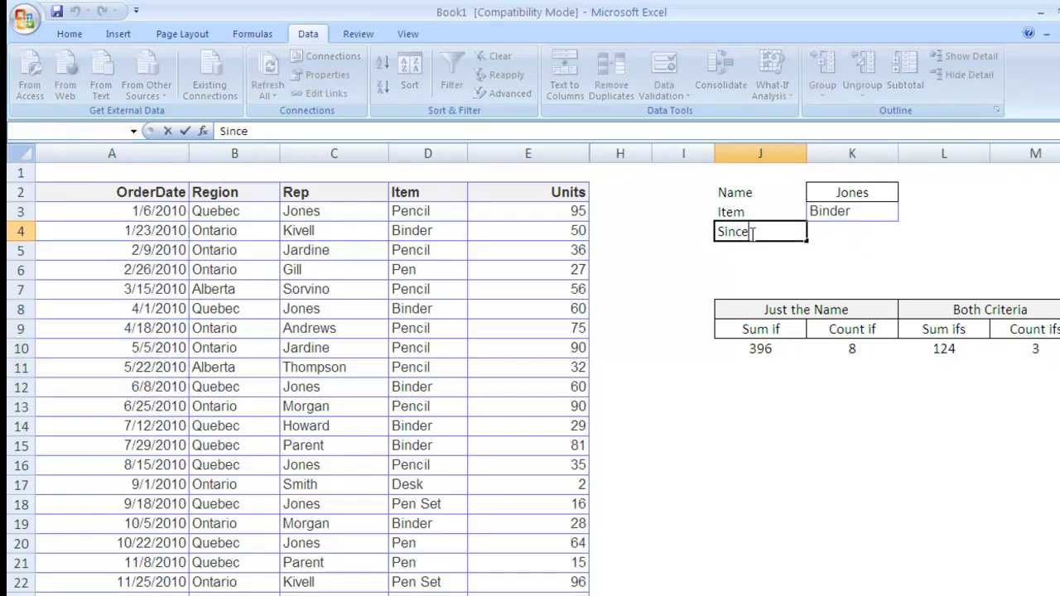
type("order date")
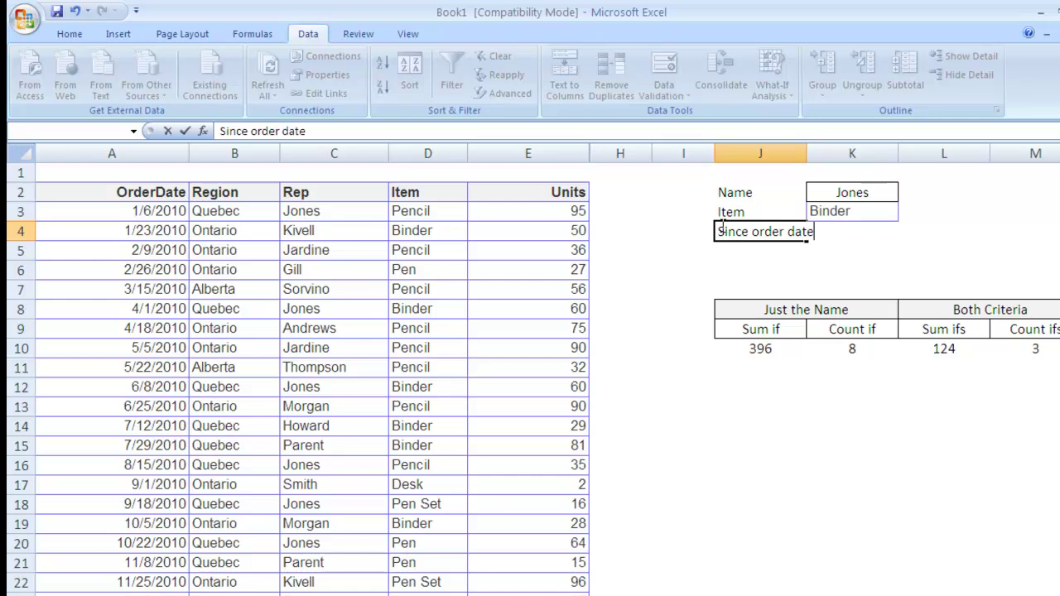
key("Return")
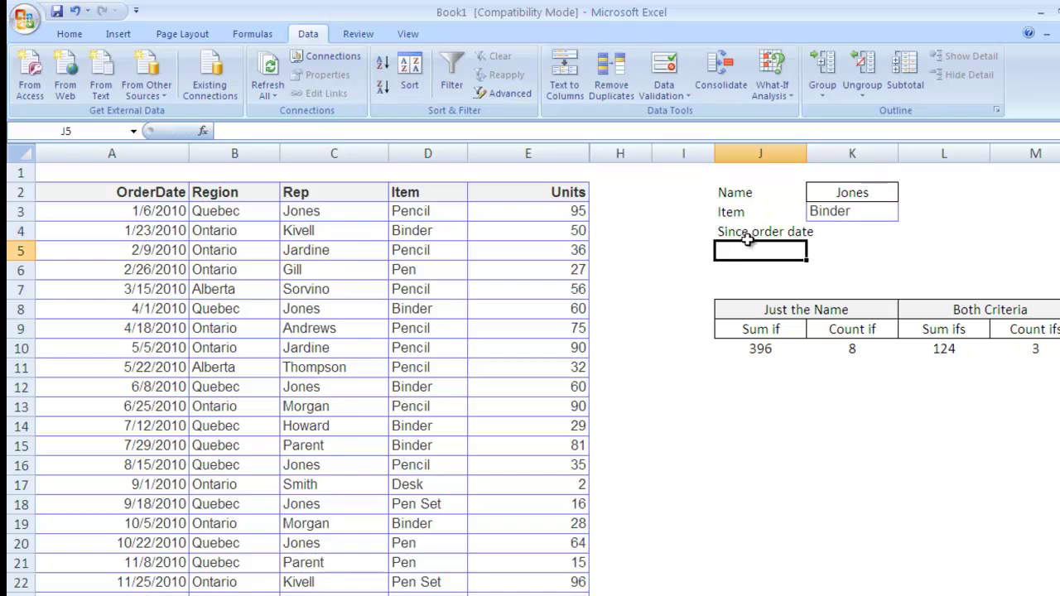
Right-align the "Since order date" label in J4
left_click(739, 235)
left_click(79, 33)
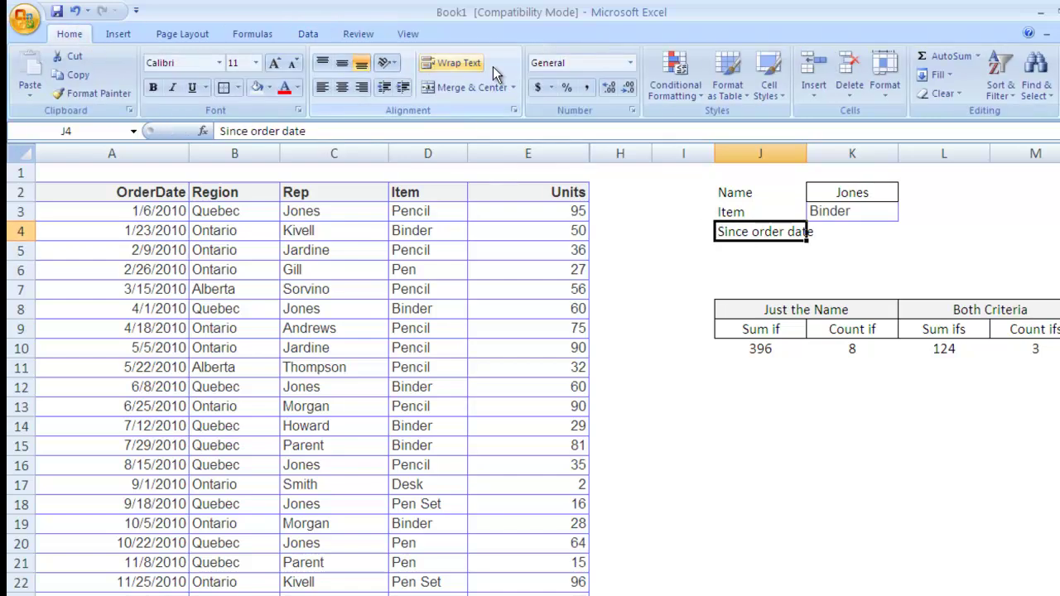
left_click(361, 87)
Copy the cell formatting of the Name criterion in K2 onto K3:K4
key("Up")
key("Right")
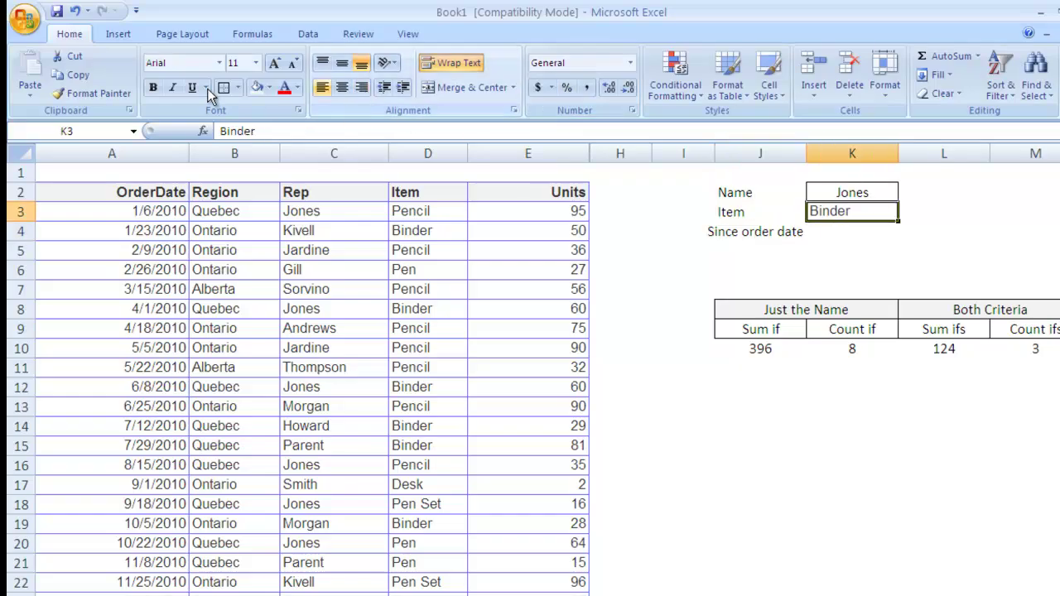
left_click(844, 194)
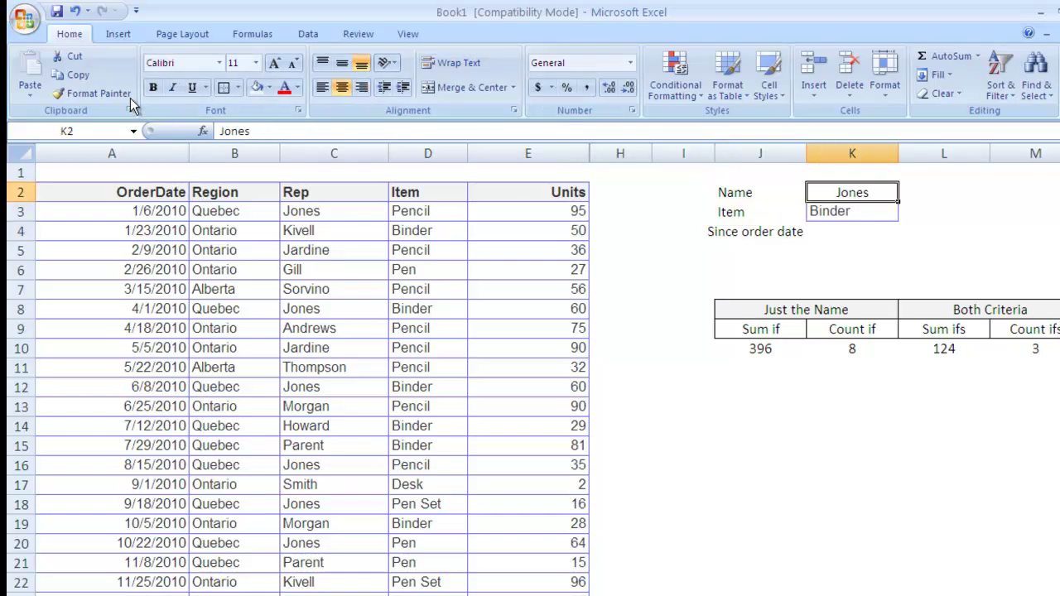
left_click(93, 92)
left_click_drag(851, 212, 851, 231)
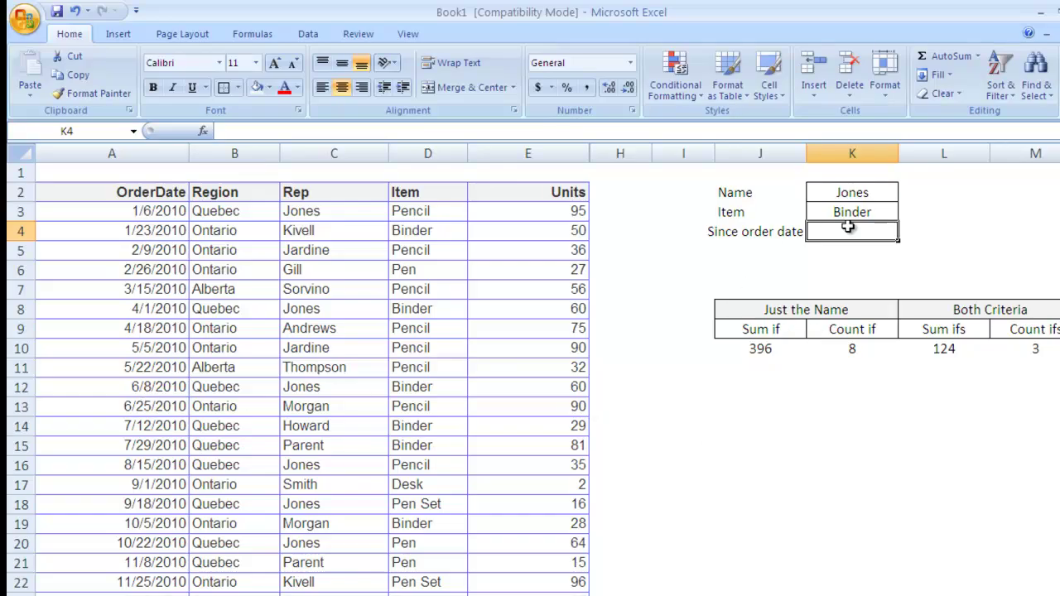
Copy the order date 5/22/2010 from A11 and paste it into K4 as values only
left_click(132, 375)
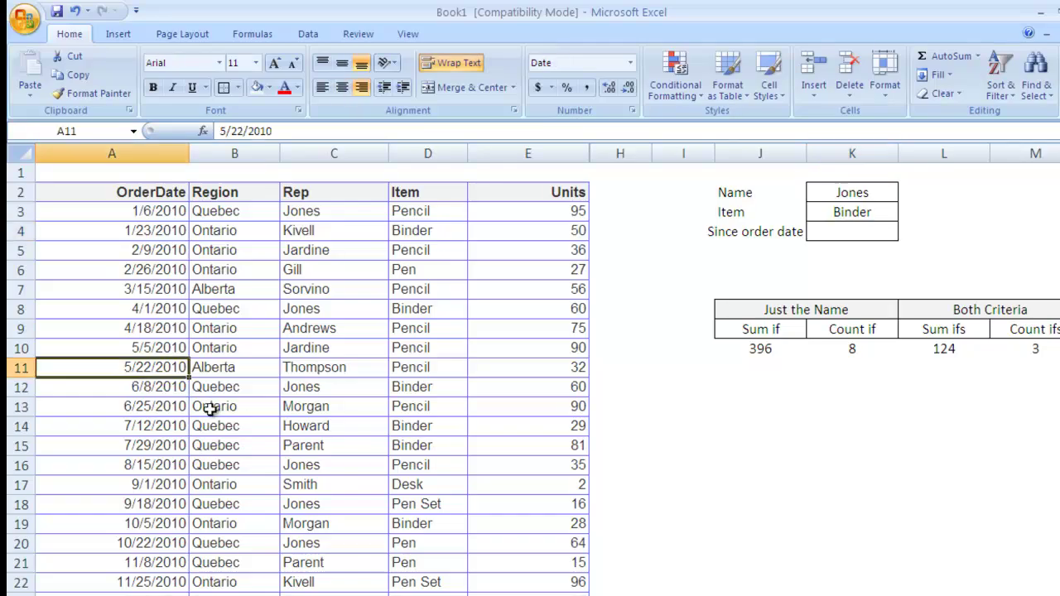
key("ctrl+c")
left_click(829, 231)
right_click(830, 231)
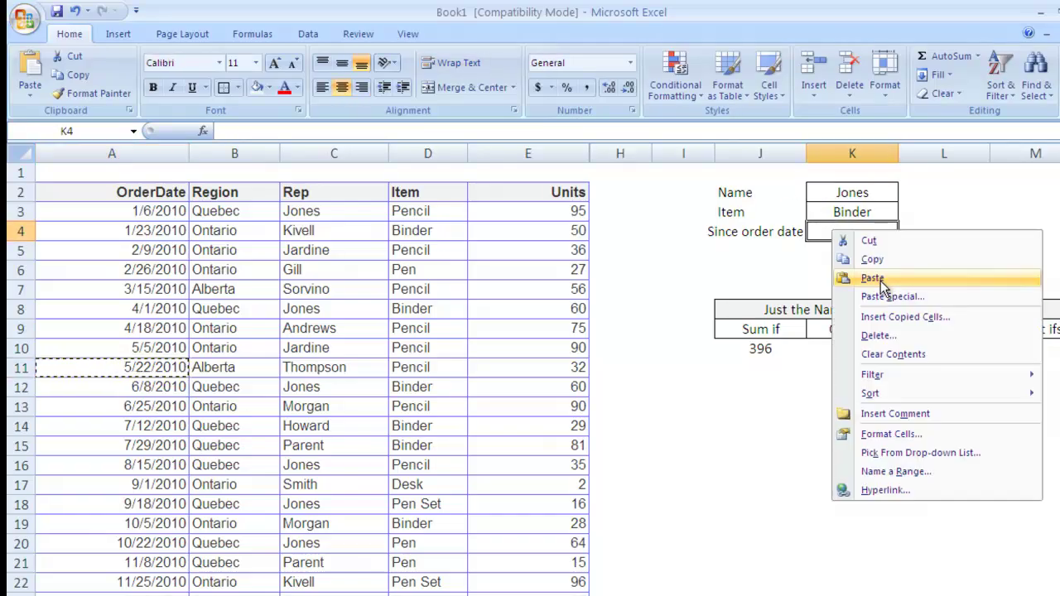
left_click(880, 295)
left_click(751, 227)
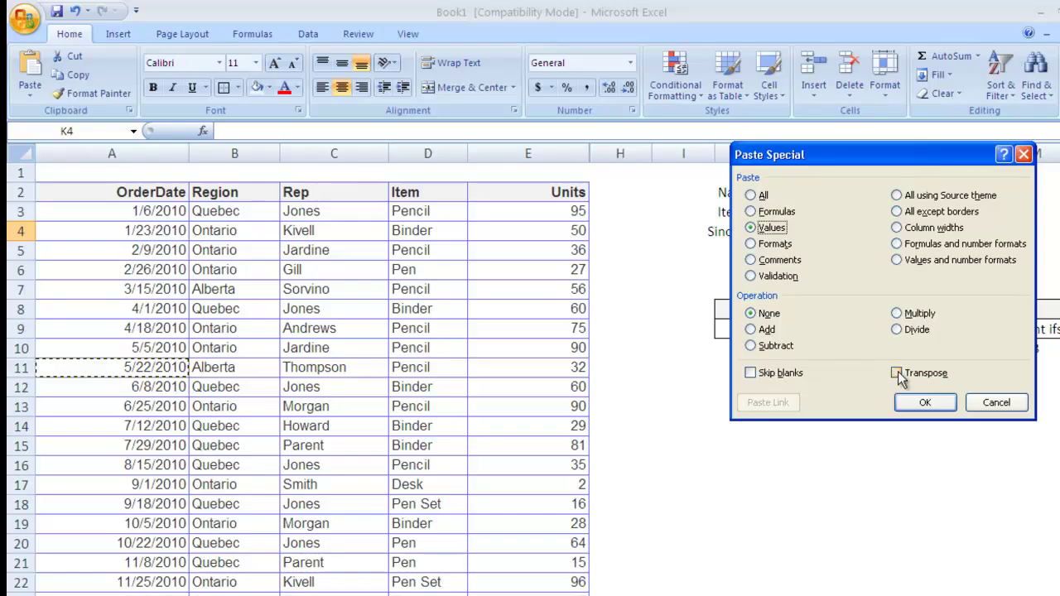
left_click(917, 402)
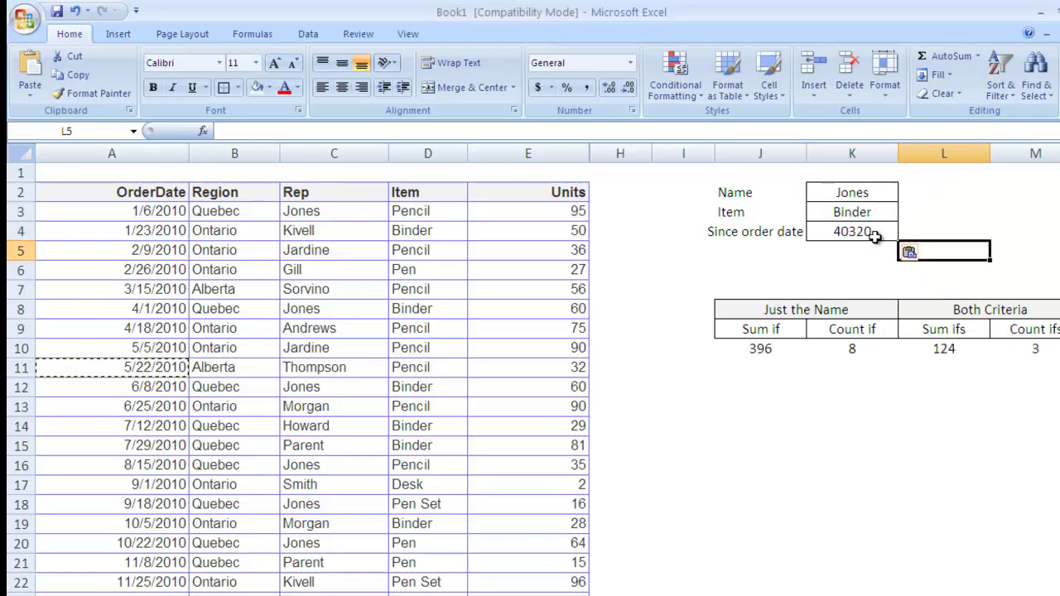
Format the pasted order date in K4 as Short Date
left_click(576, 58)
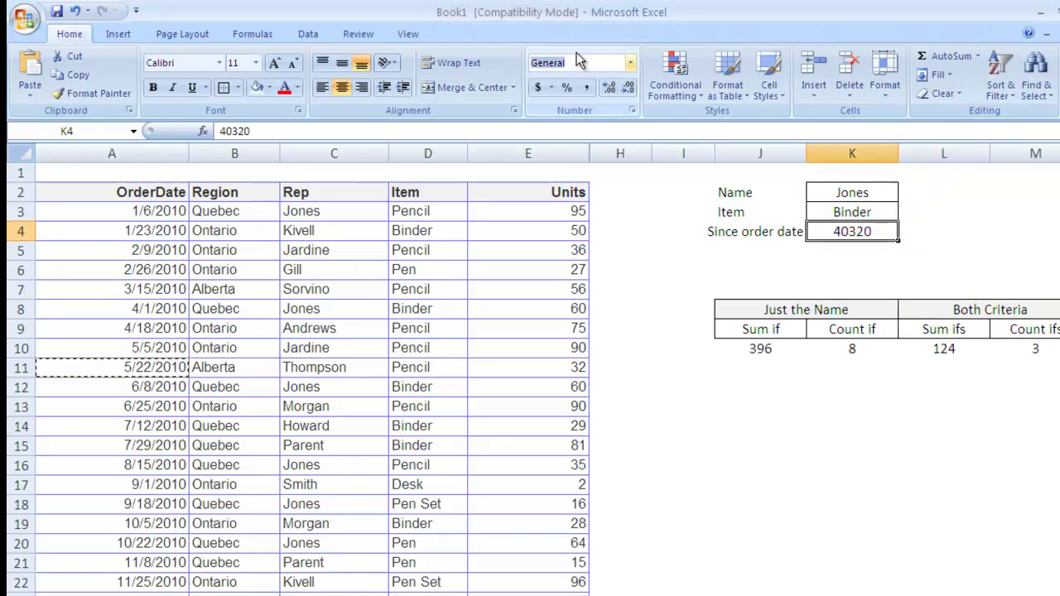
type("Short Date")
key("Return")
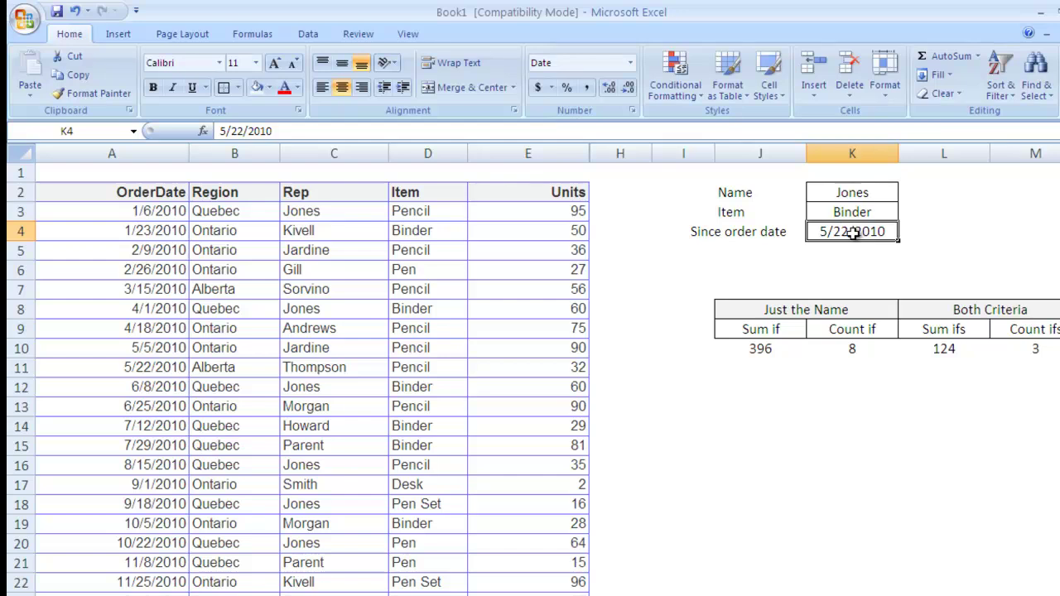
Add the OrderDate range $A$3:$A$45 as the third criteria range in the SUMIFS formula in L10
left_click(944, 351)
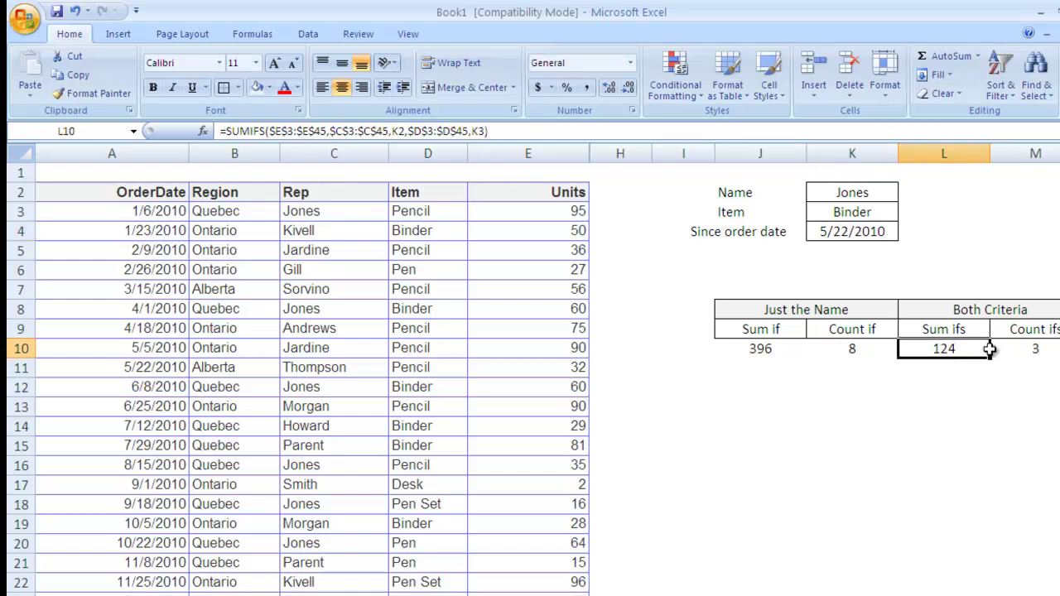
left_click(1037, 352)
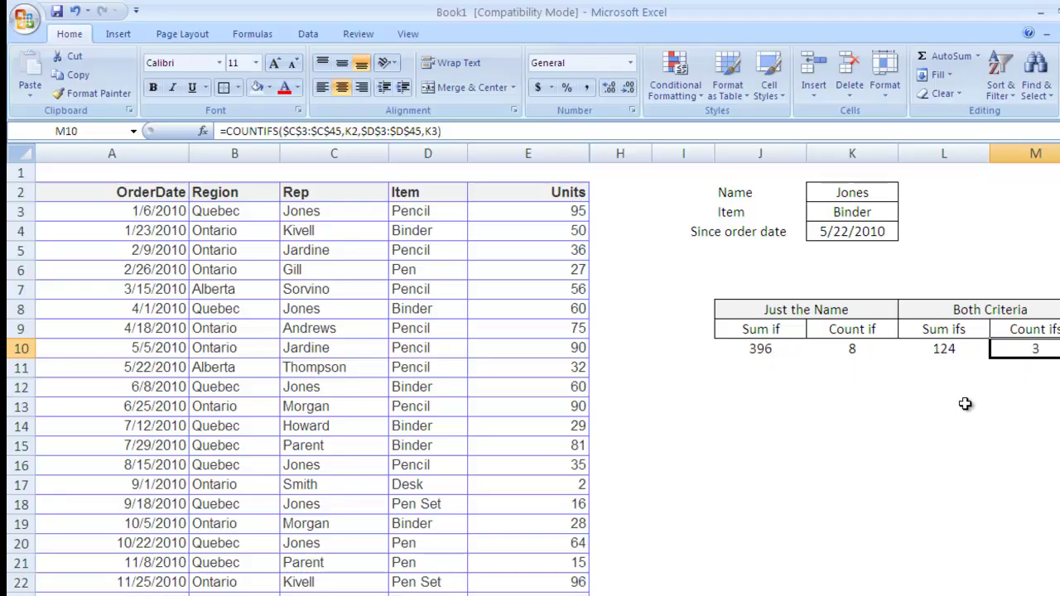
left_click(916, 349)
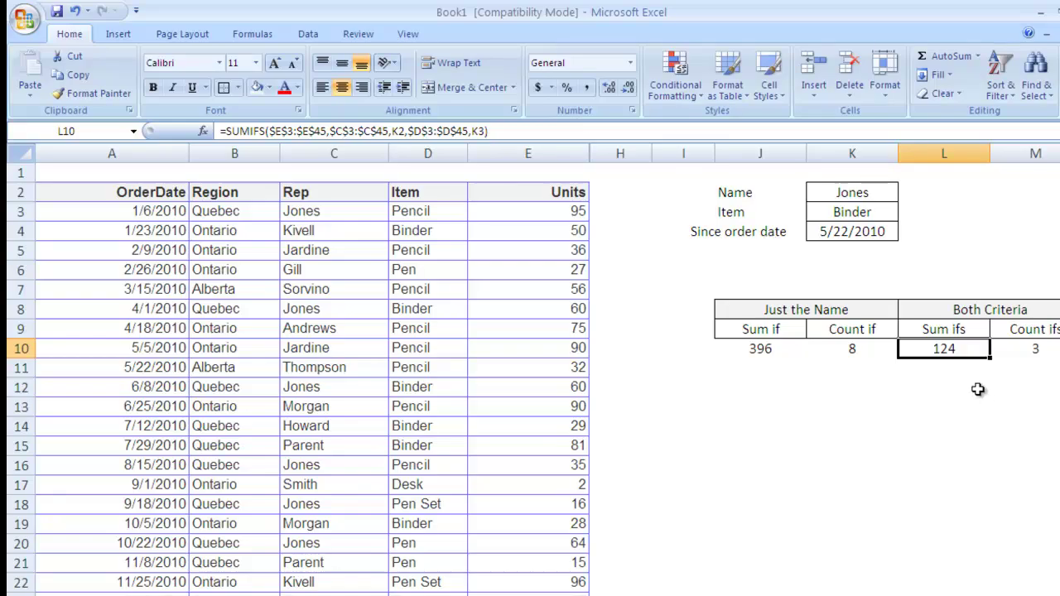
key("F2")
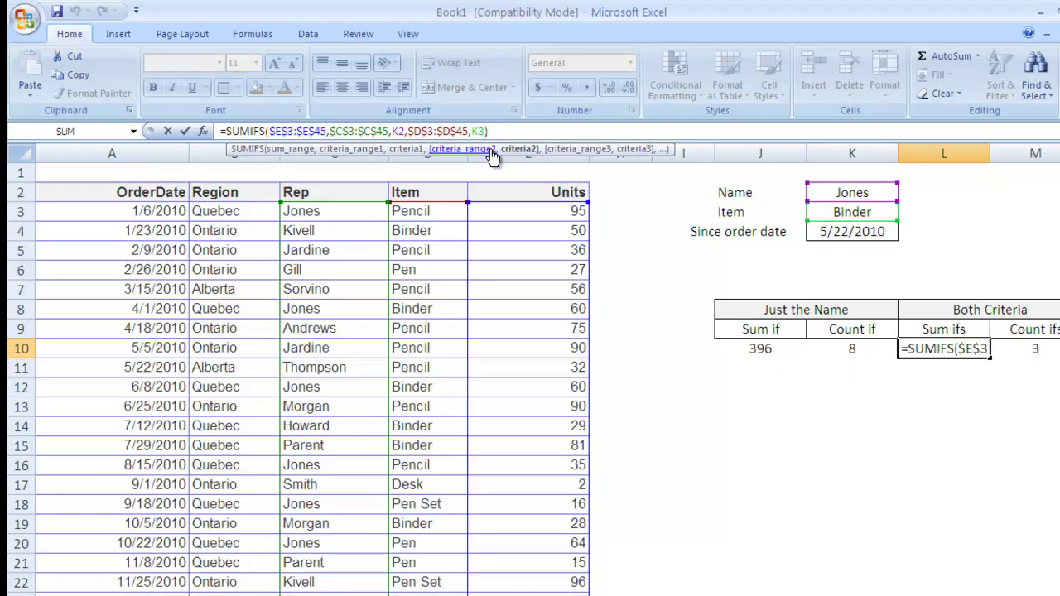
type(",")
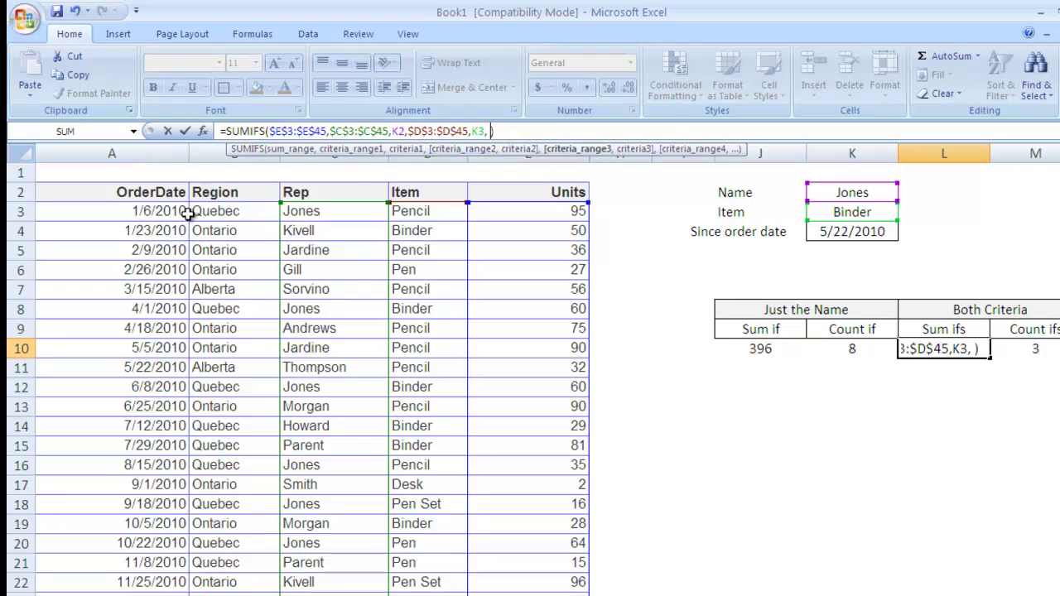
left_click(140, 211)
key("ctrl+shift+Down")
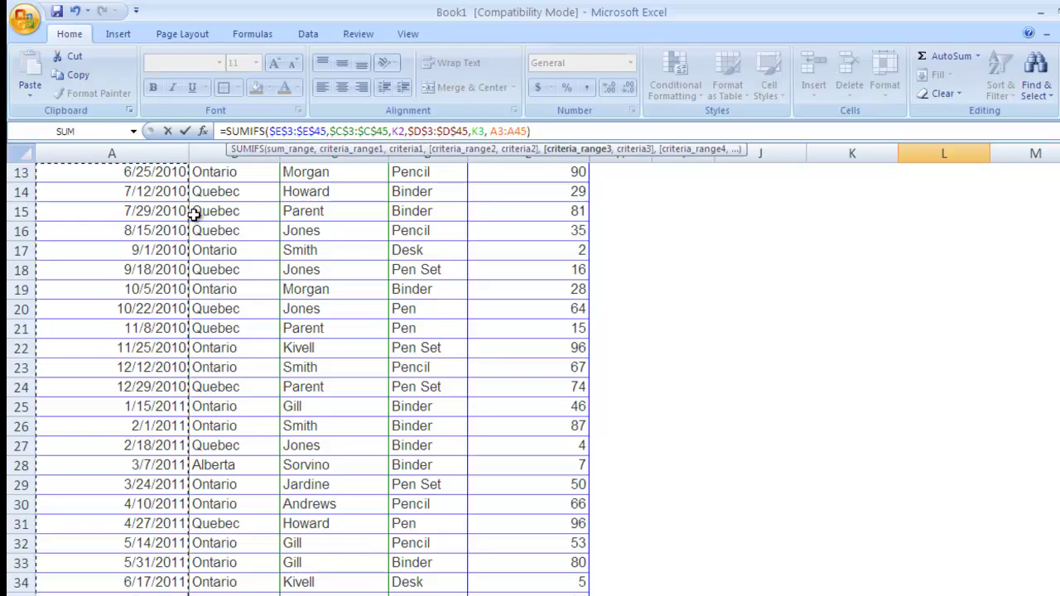
key("F4")
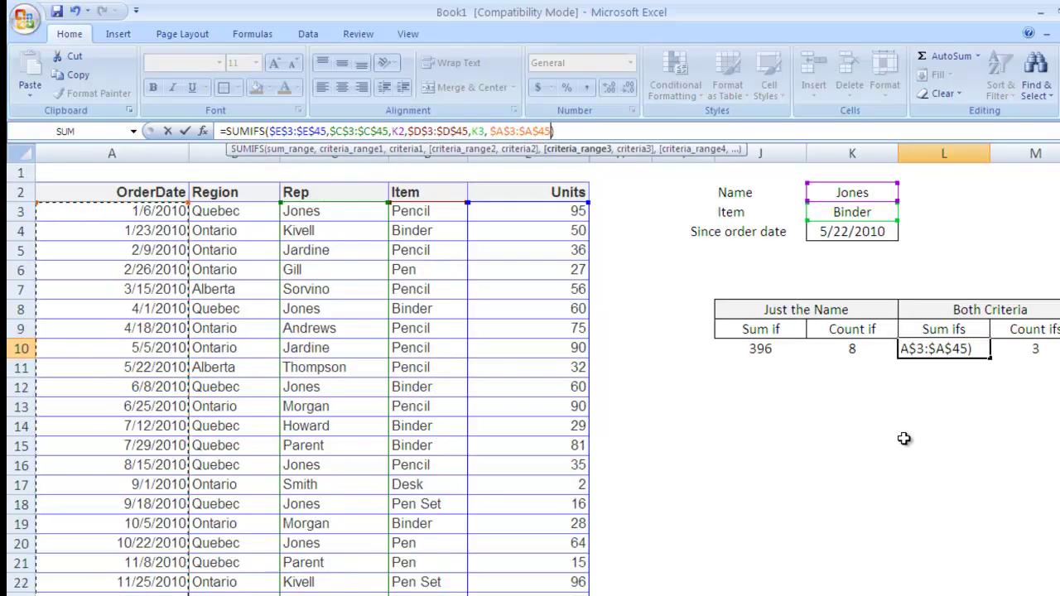
type(", ")
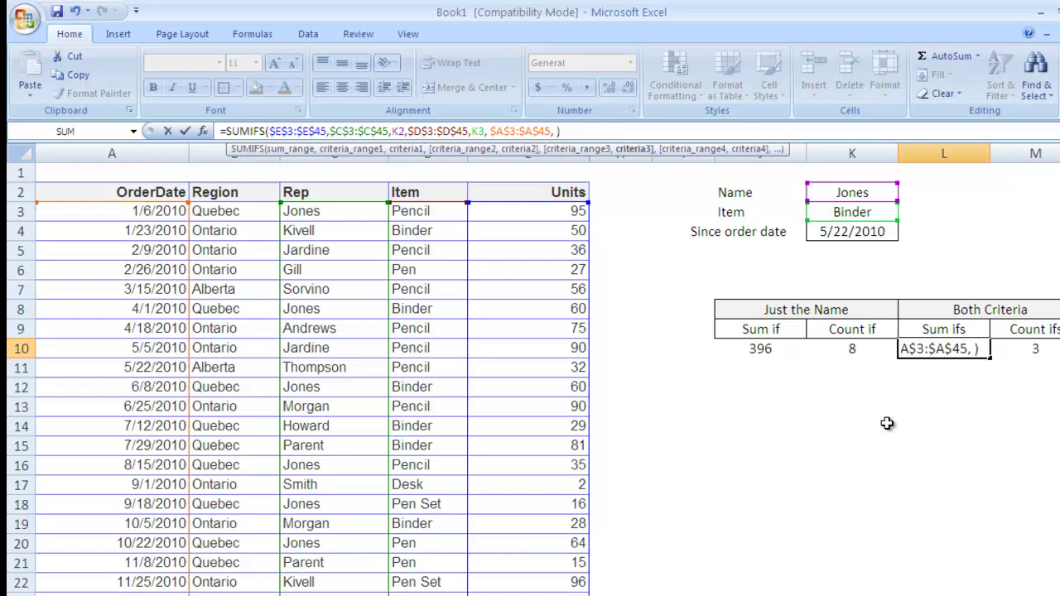
Complete the SUMIFS formula in L10 with the third criterion ">="&K4 and enter it
type("\">\")")
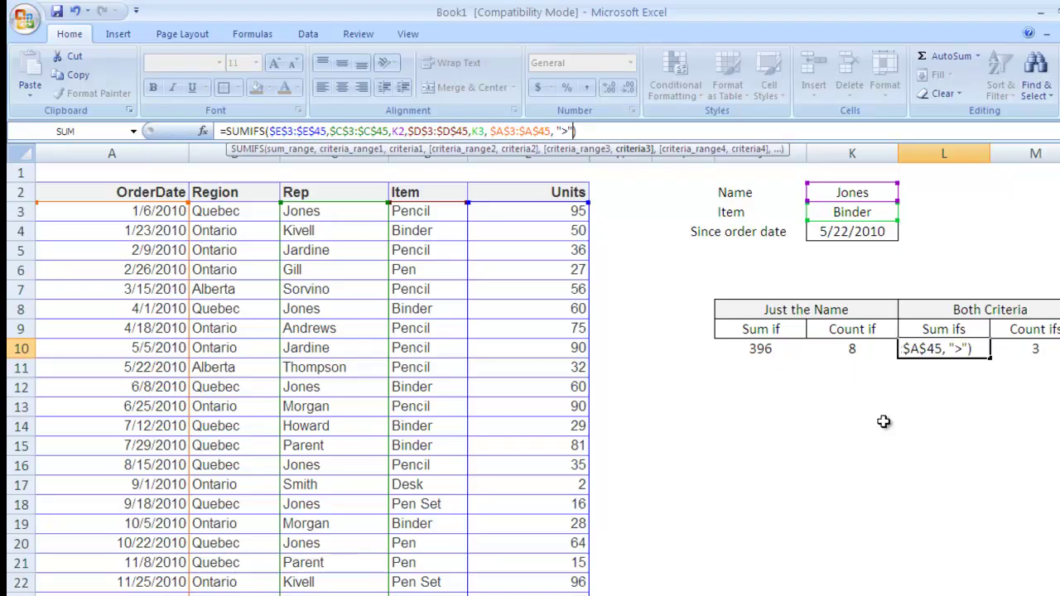
key("shift+Tab")
double_click(944, 348)
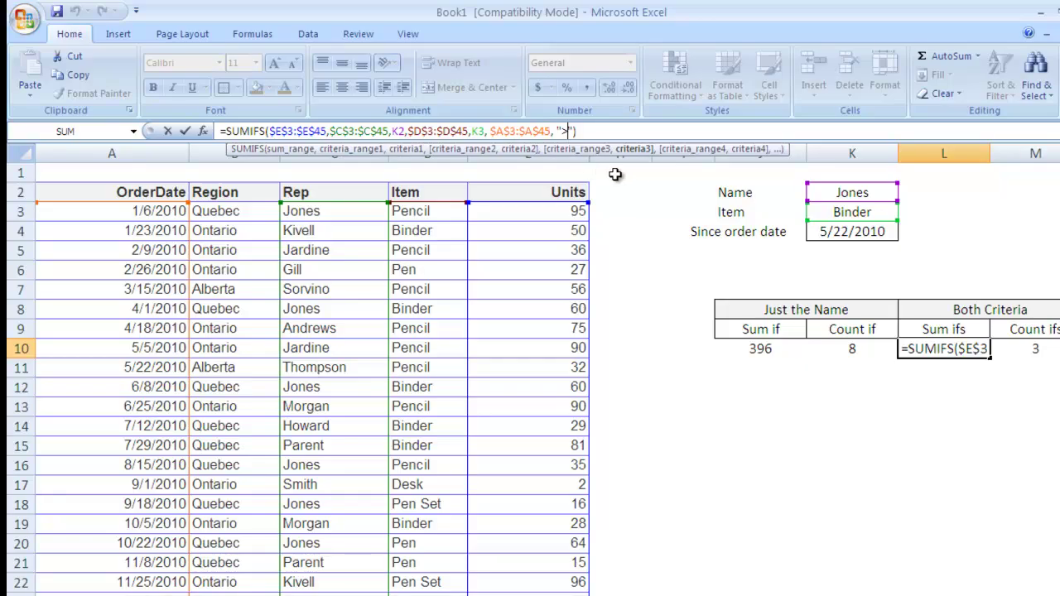
left_click(573, 130)
type("=\"")
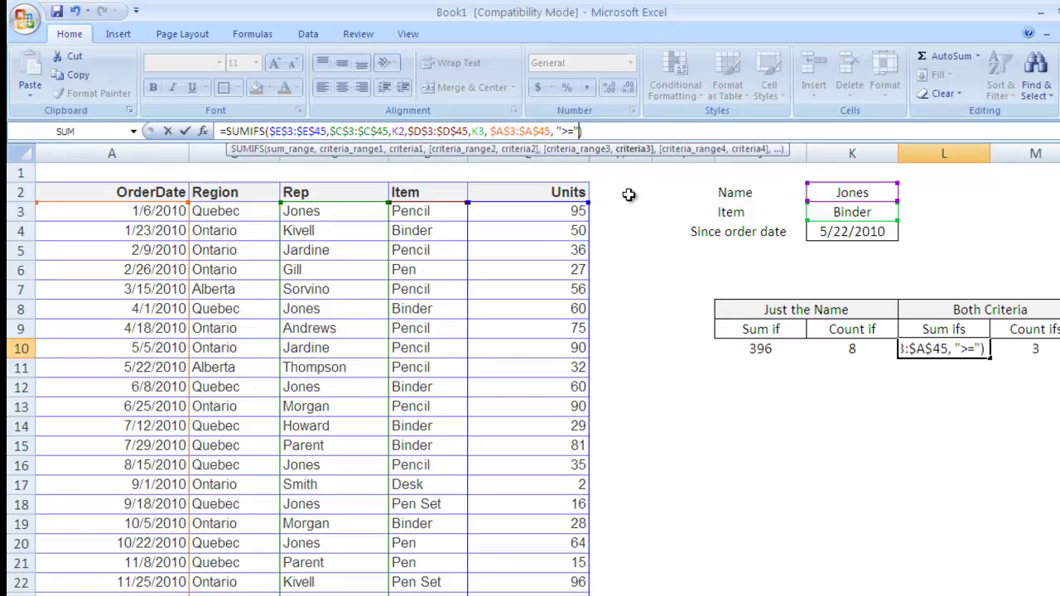
type("&")
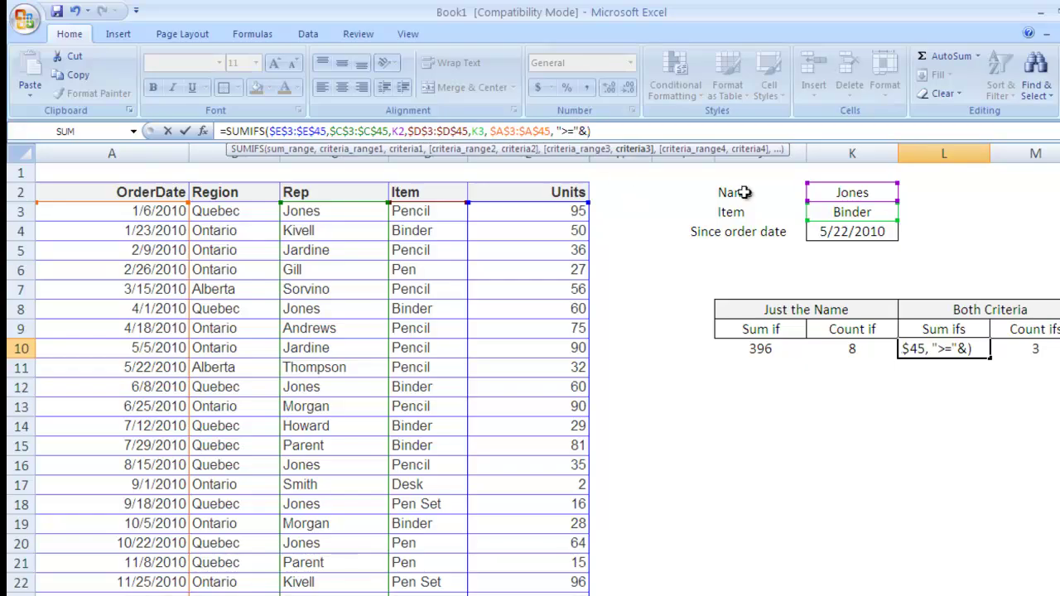
left_click(832, 232)
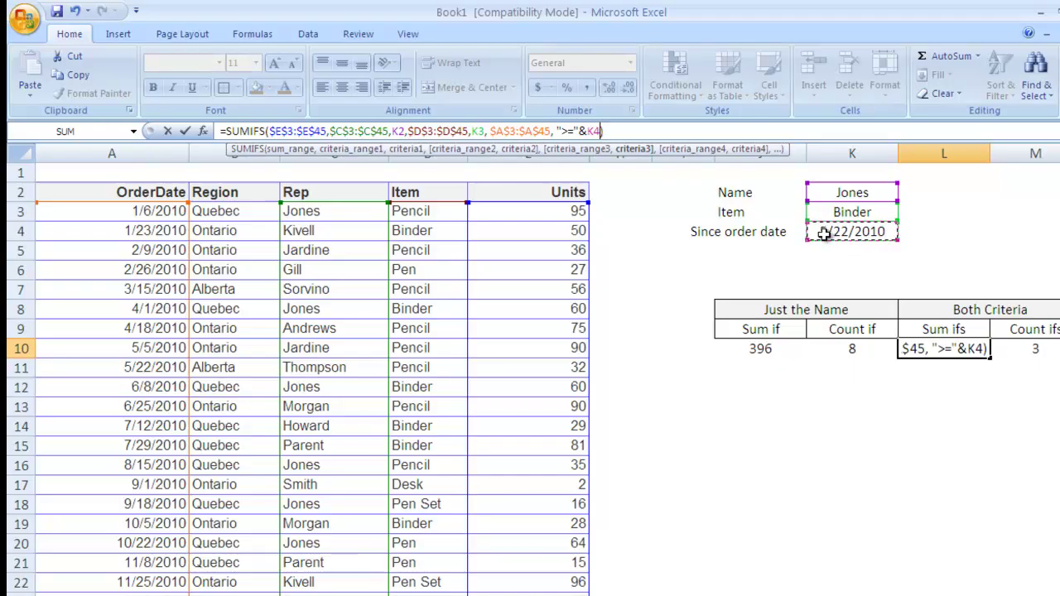
key("Return")
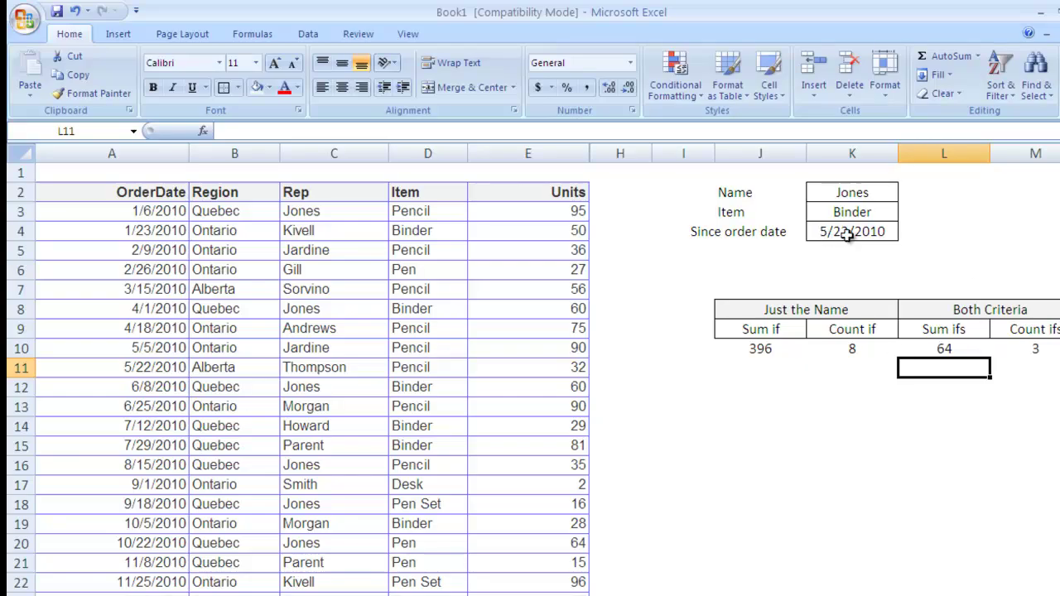
Set the since order date in K4 to 9/18/2010 and check the SUMIFS formula in L10
left_click(832, 234)
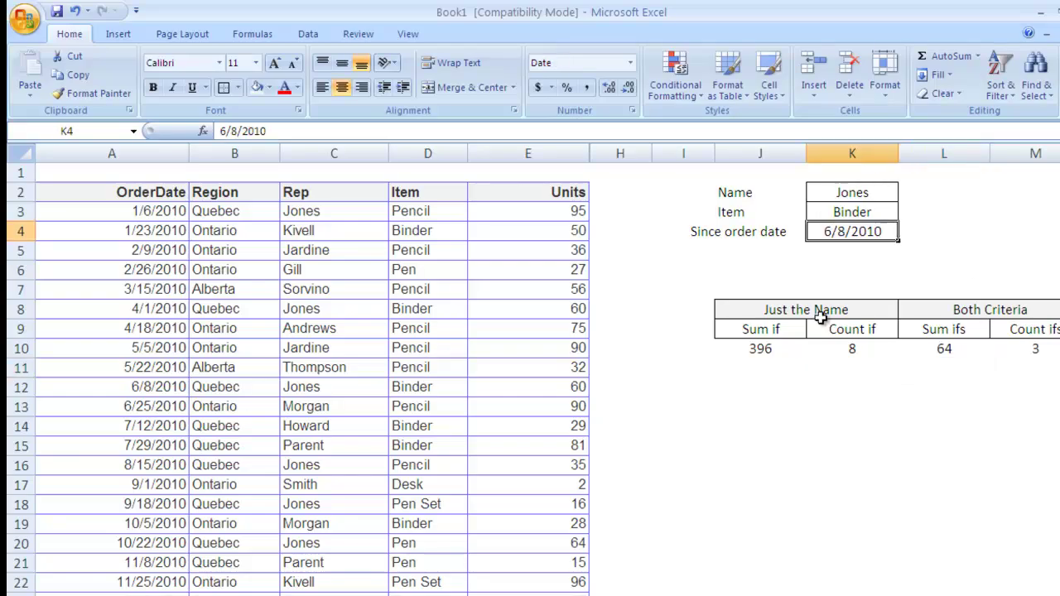
type("9/18/")
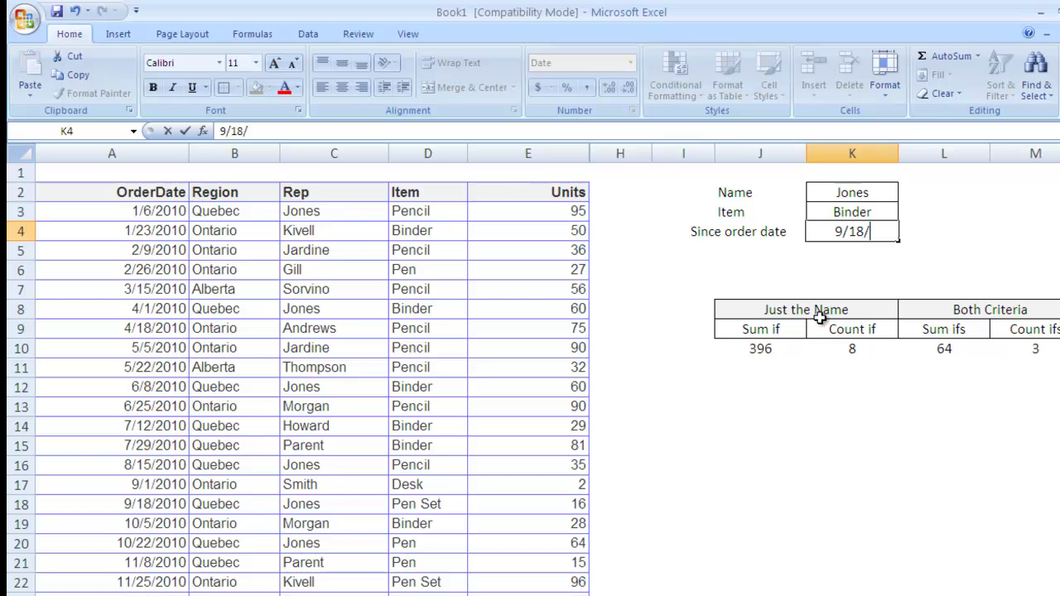
type("2010")
key("Return")
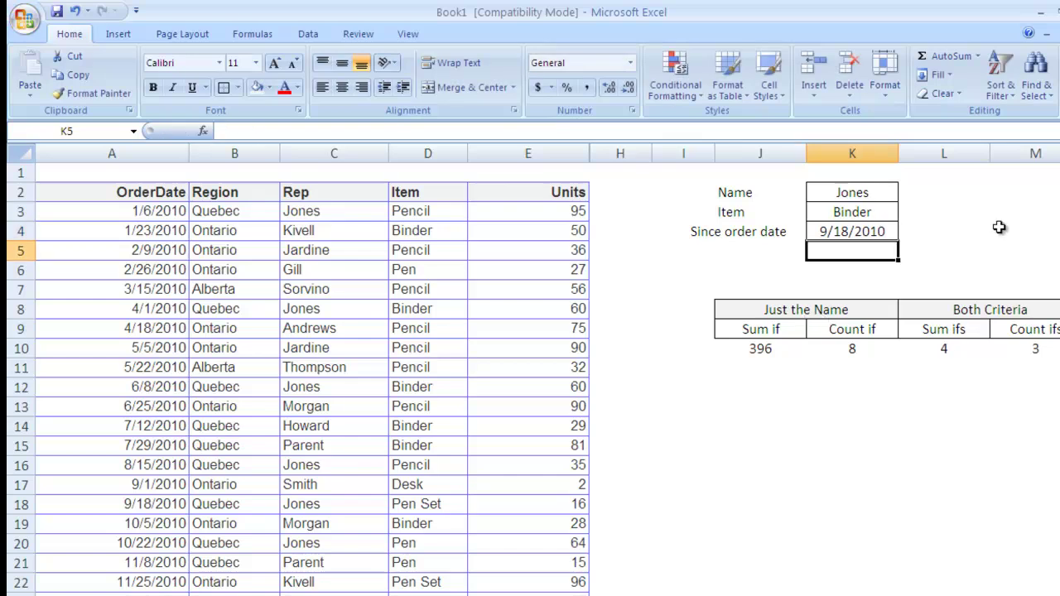
left_click(944, 351)
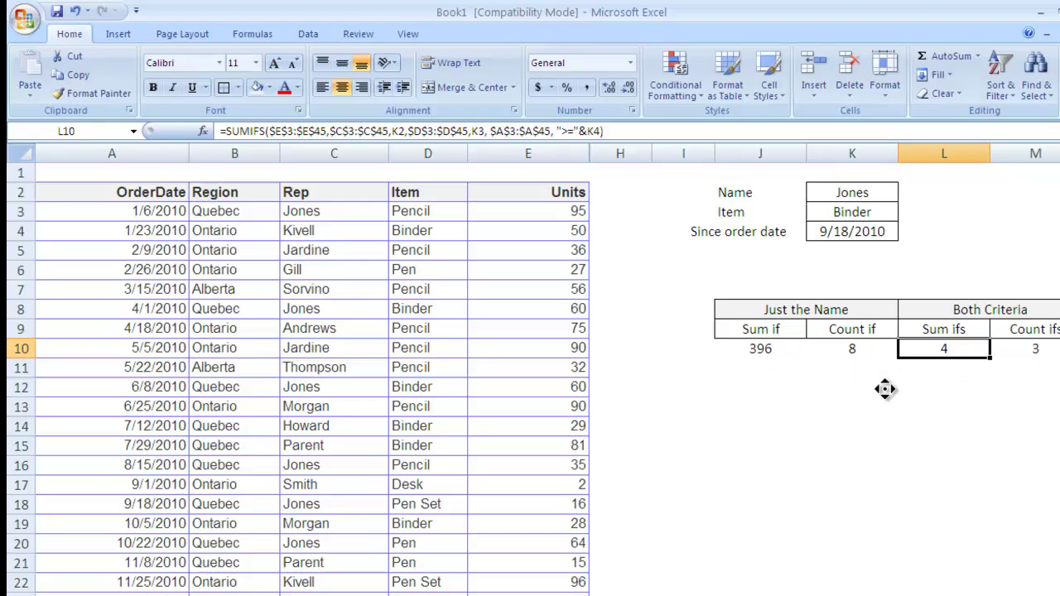
scroll(914, 390, "right", 1)
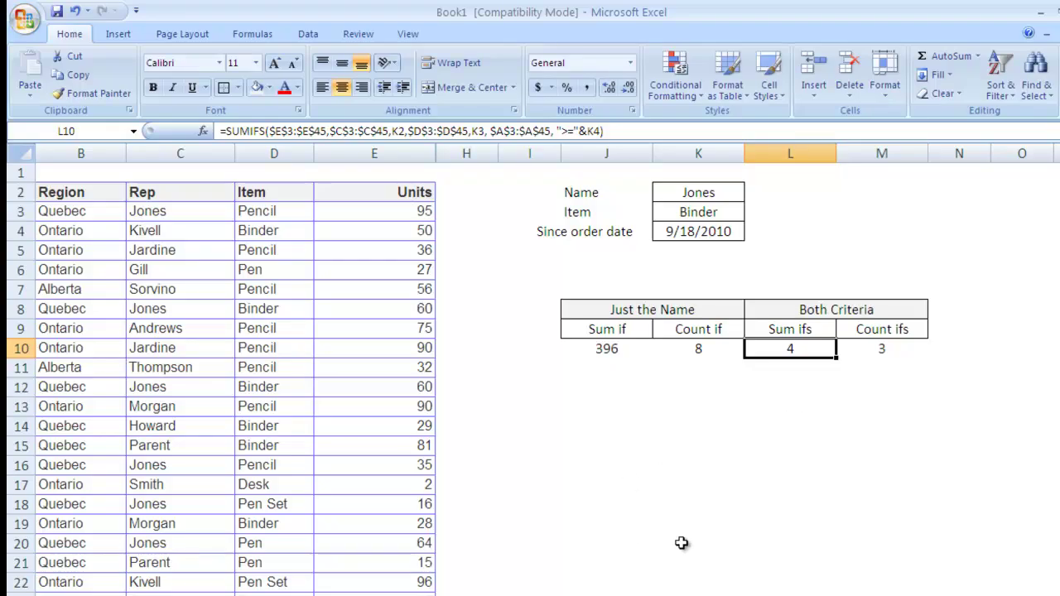
scroll(662, 530, "left", 1)
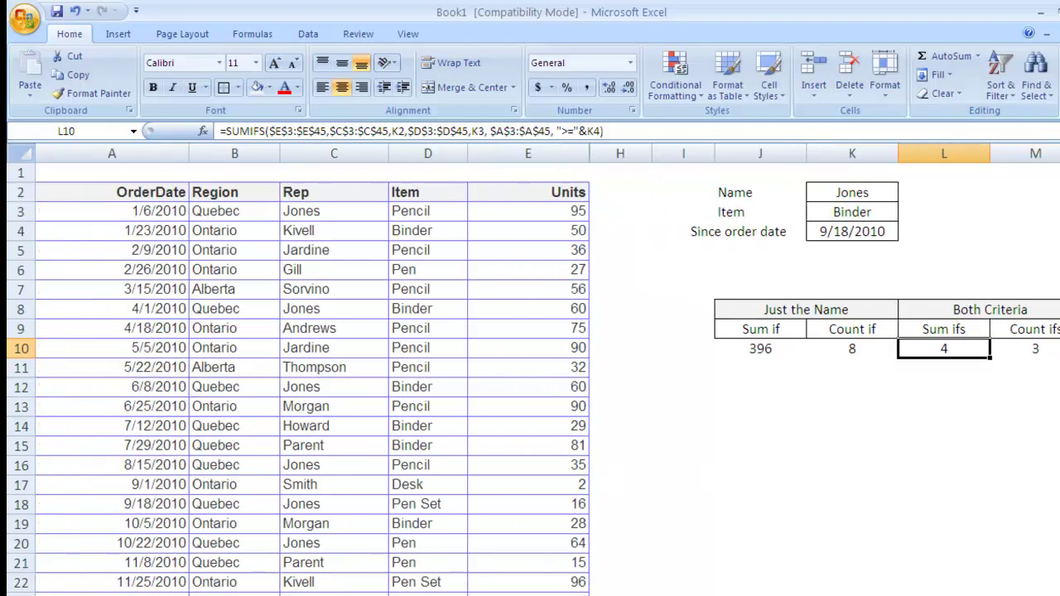